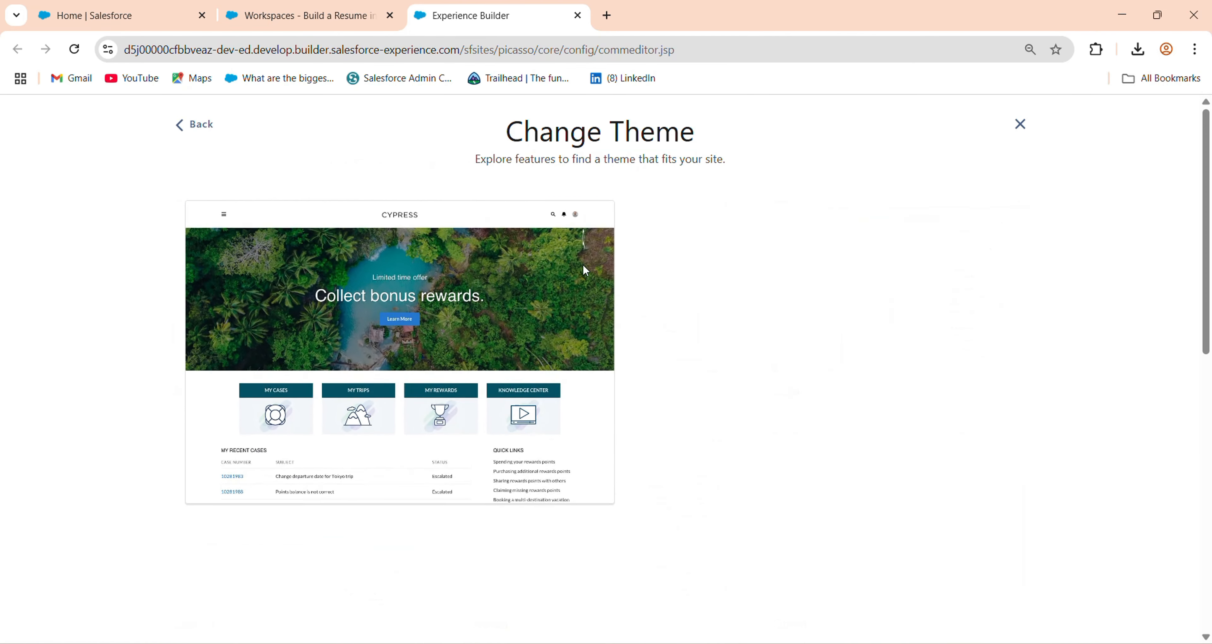
- Activate the Cypress theme and hide the header in the Home page's theme layout
left_click(720, 282)
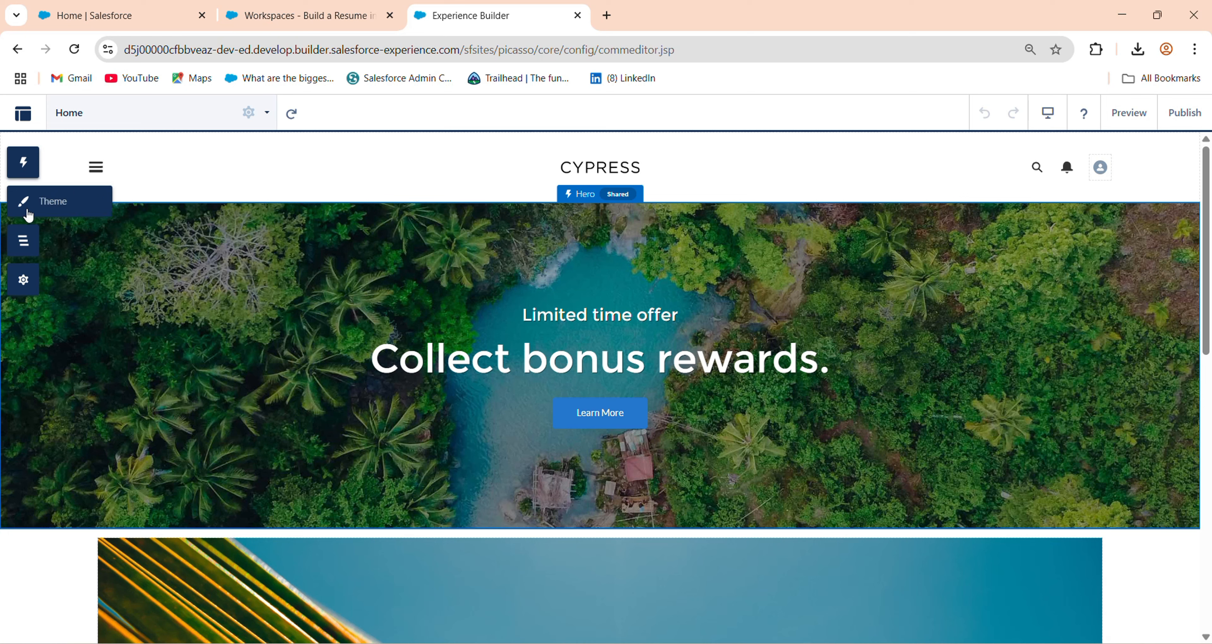
left_click(38, 213)
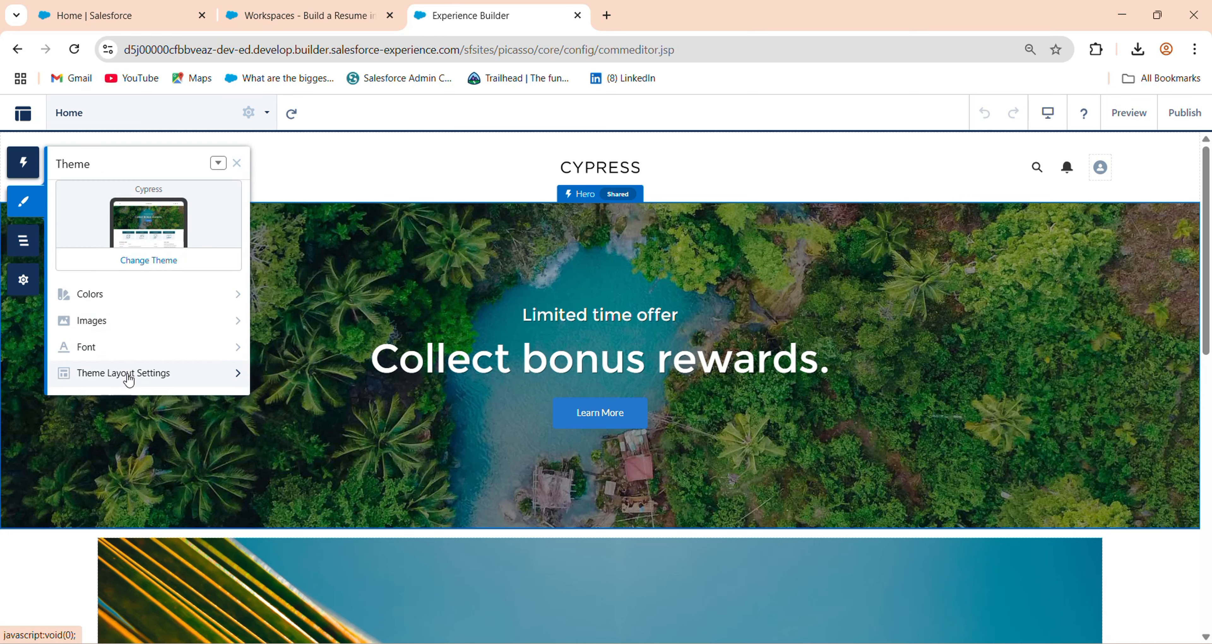
left_click(124, 376)
left_click(109, 239)
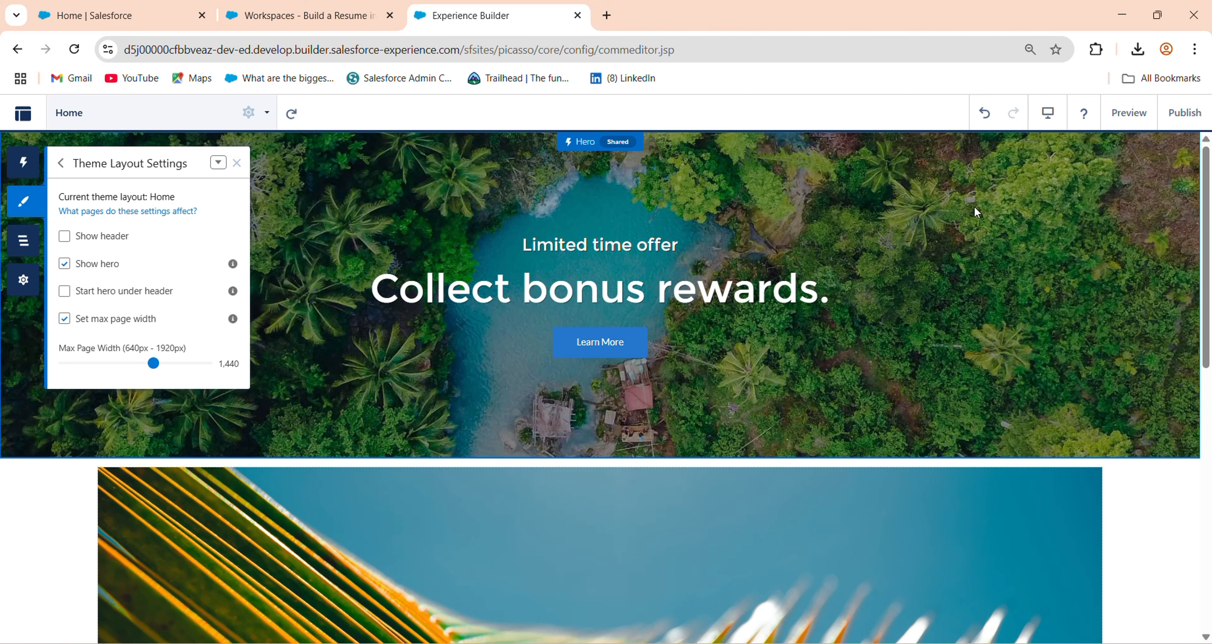
left_click(237, 162)
- Delete the My Open Cases record list and the paused flows component from the Home page
scroll(1207, 352, "down", 2)
scroll(1209, 352, "down", 10)
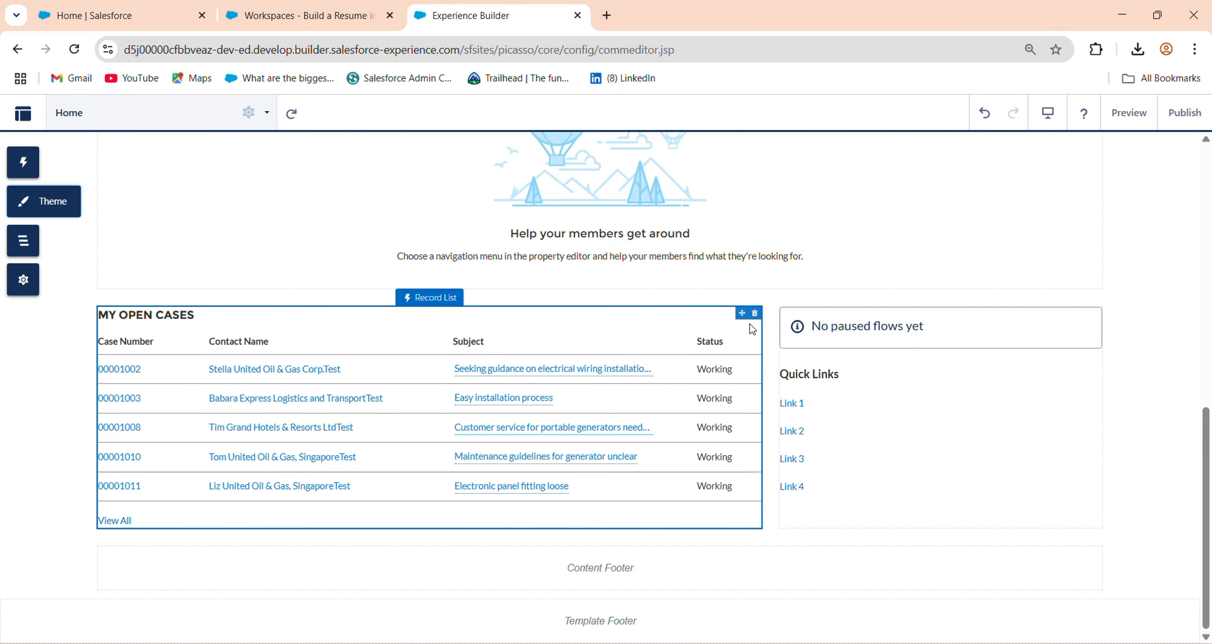
left_click(755, 314)
left_click(788, 417)
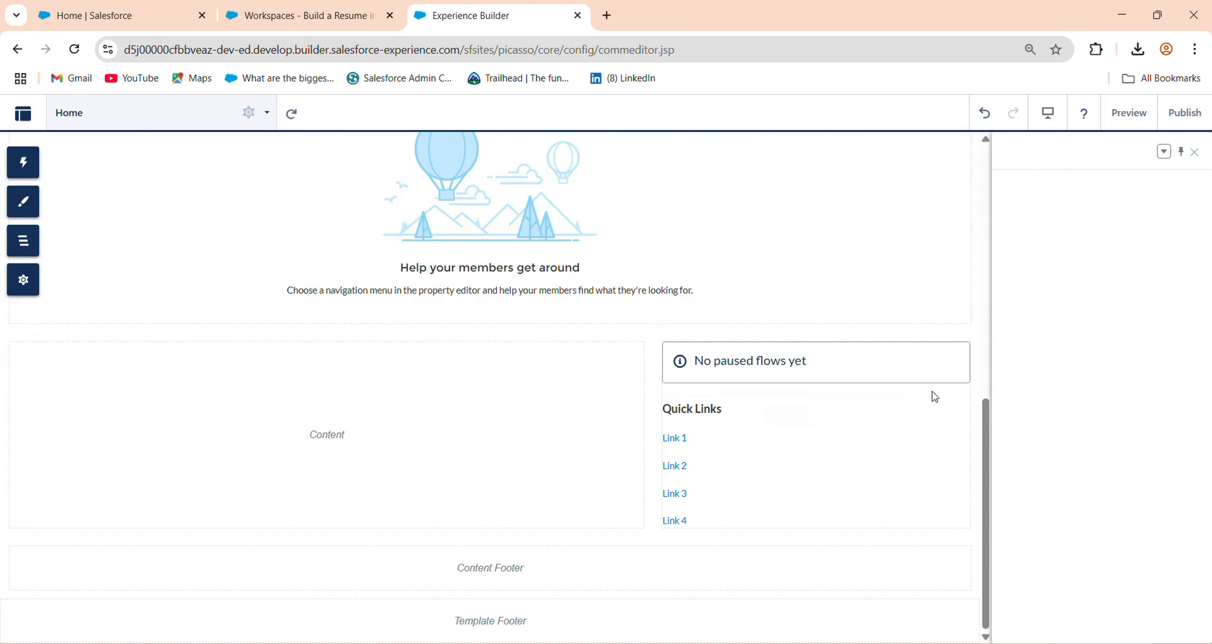
left_click(965, 350)
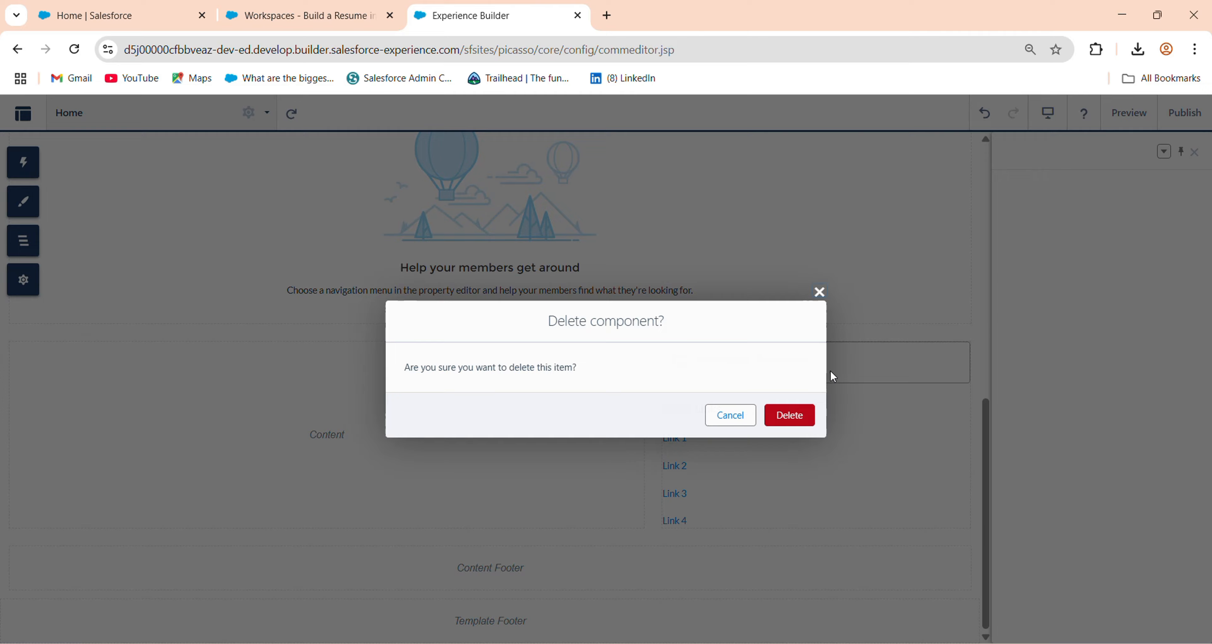
left_click(802, 426)
- Delete the palm-leaf image below the hero and the Quick Links rich content block
left_click_drag(990, 498, 992, 326)
left_click(965, 335)
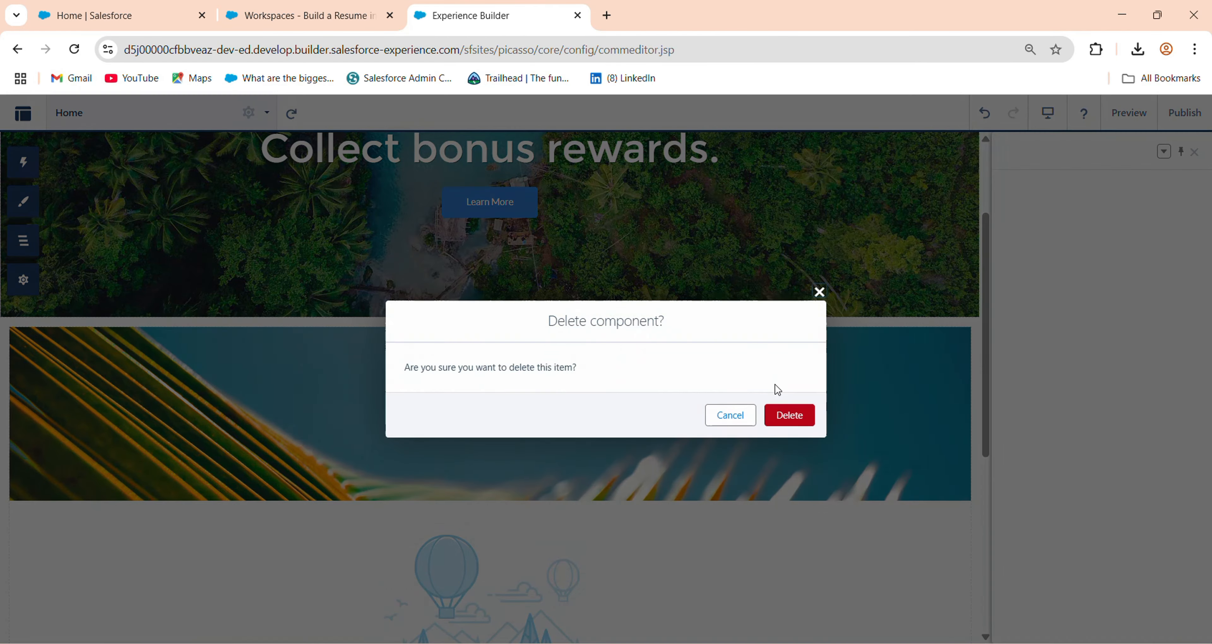
left_click(790, 414)
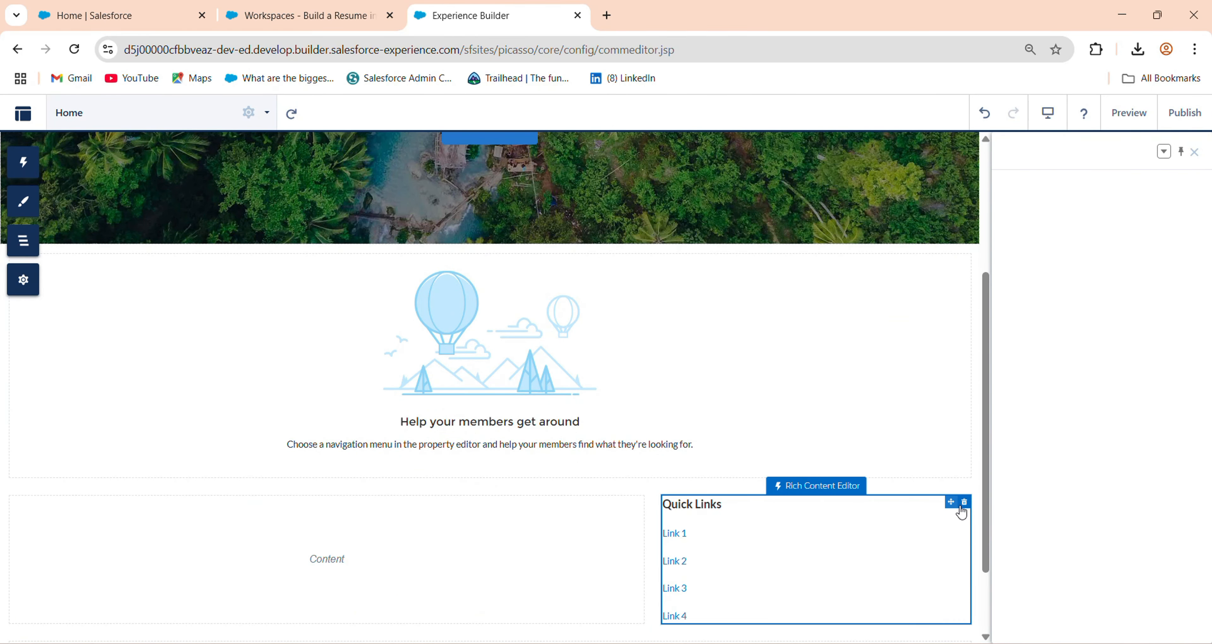
left_click(963, 503)
left_click(790, 415)
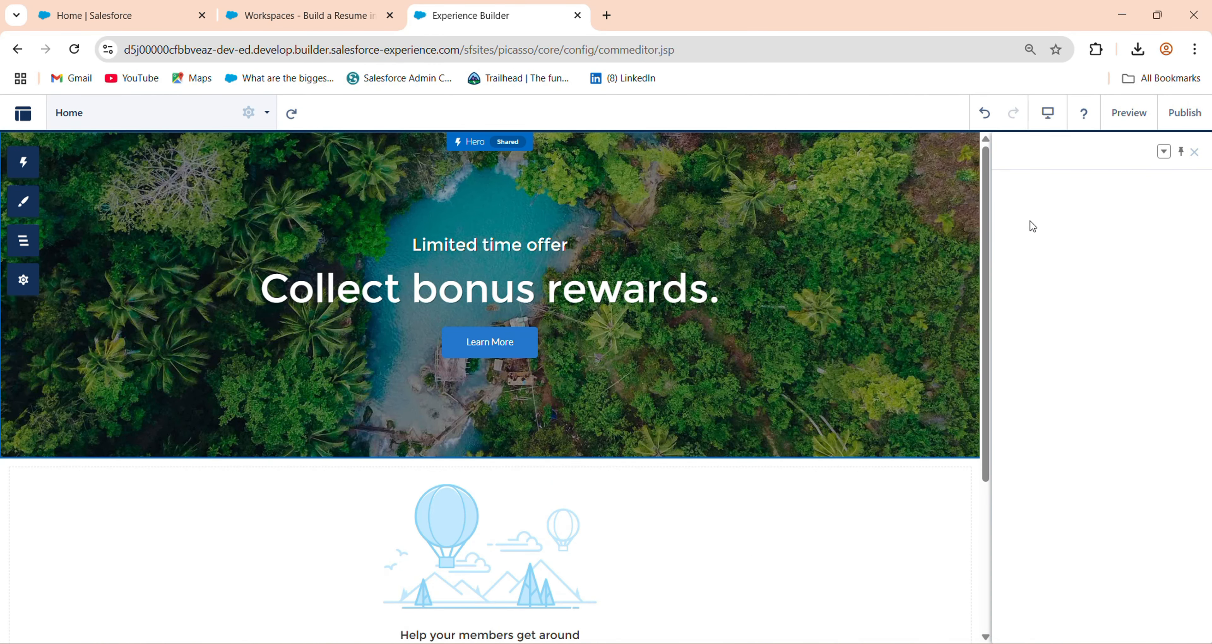
- Replace the hero's background image with the uploaded file final-zoom-background-at-2x
left_click(809, 253)
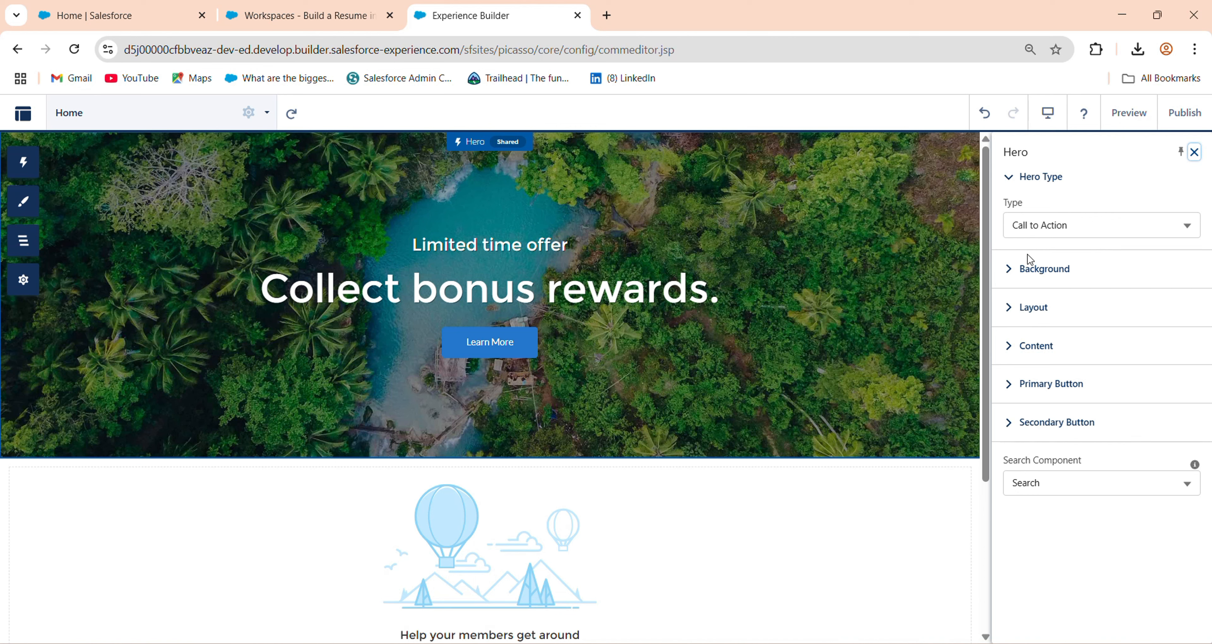
left_click(1009, 272)
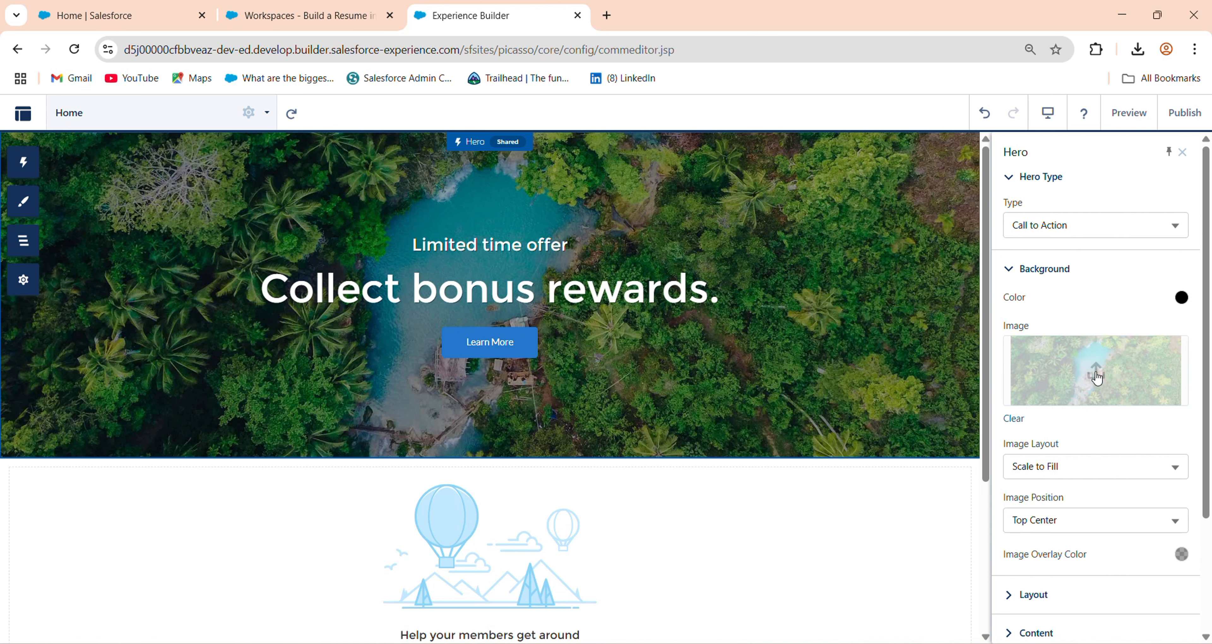
left_click(1092, 383)
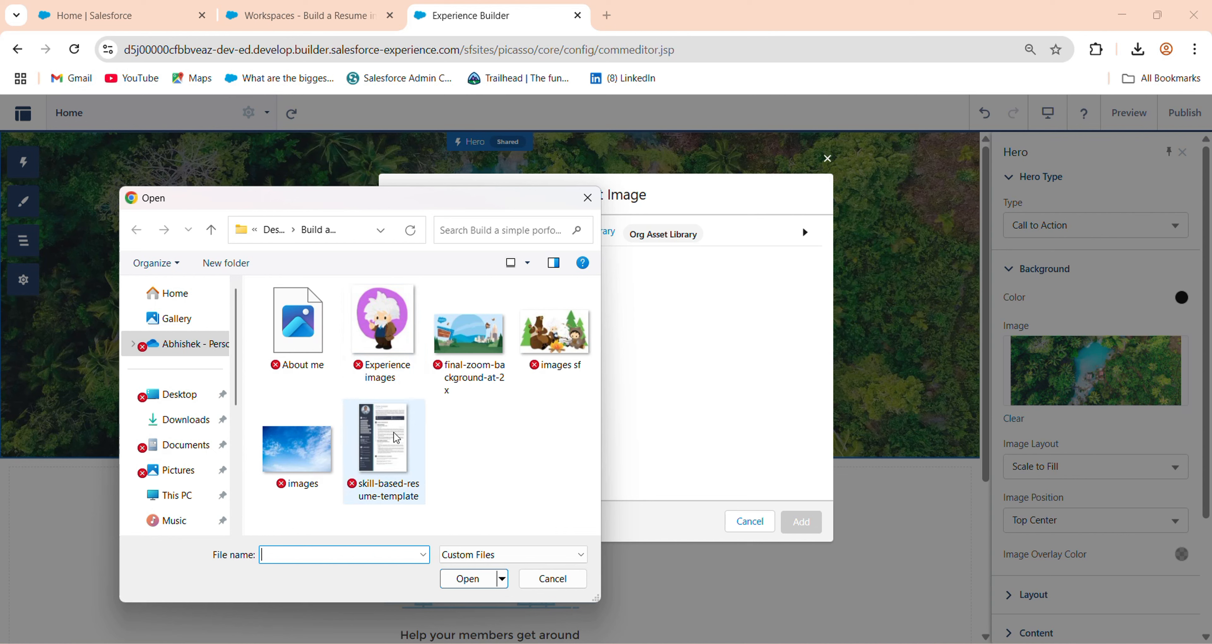
double_click(469, 358)
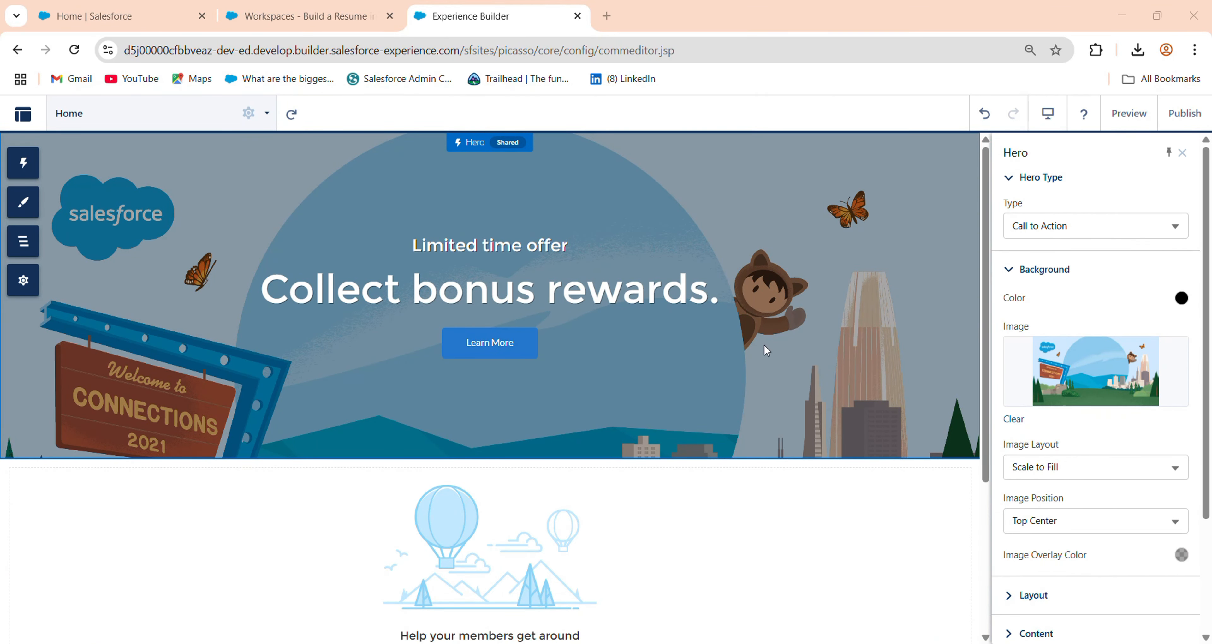
- Set the hero's caption text to "Portfolio of"
scroll(1096, 377, "down", 3)
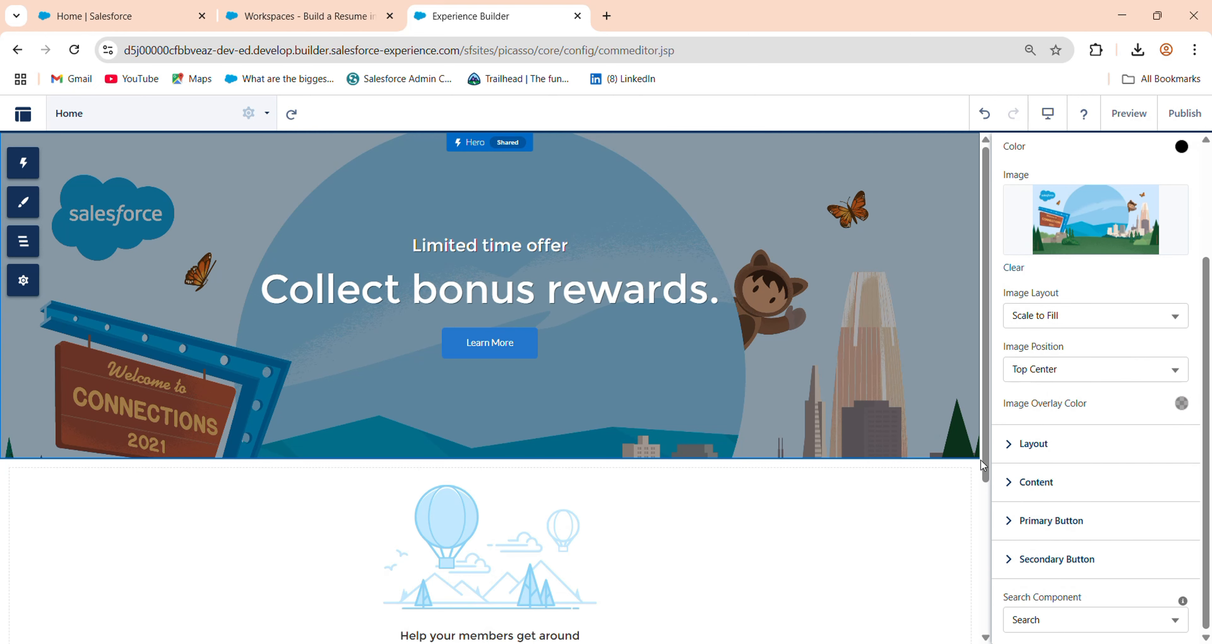
left_click(1009, 482)
left_click_drag(1209, 403, 1207, 483)
left_click(1058, 411)
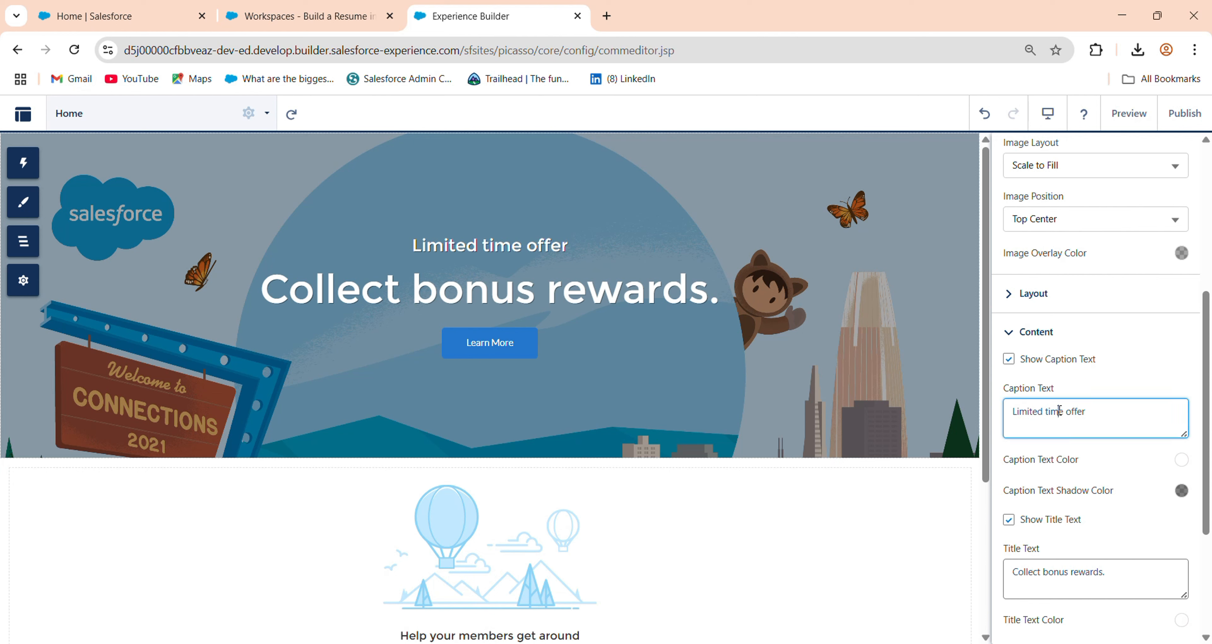
left_click_drag(1092, 414, 1006, 415)
type("Portfolio of")
- Replace the hero's title text with the portfolio owner's full name in capitals
left_click_drag(1115, 577, 1007, 578)
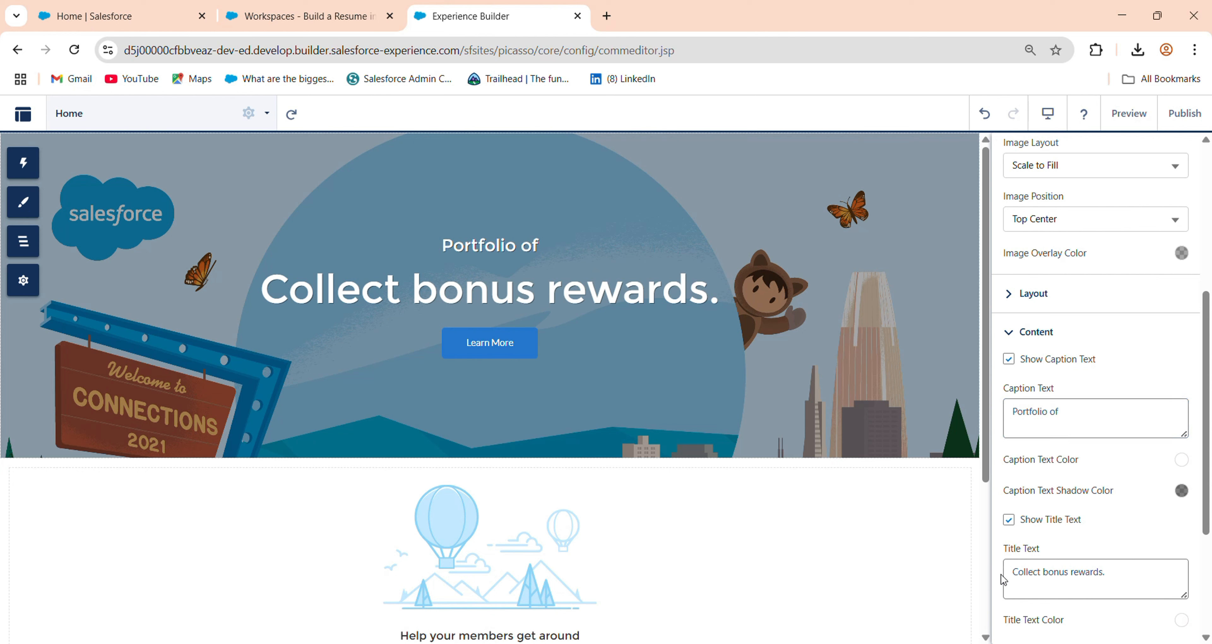
triple_click(1099, 578)
key("BackSpace")
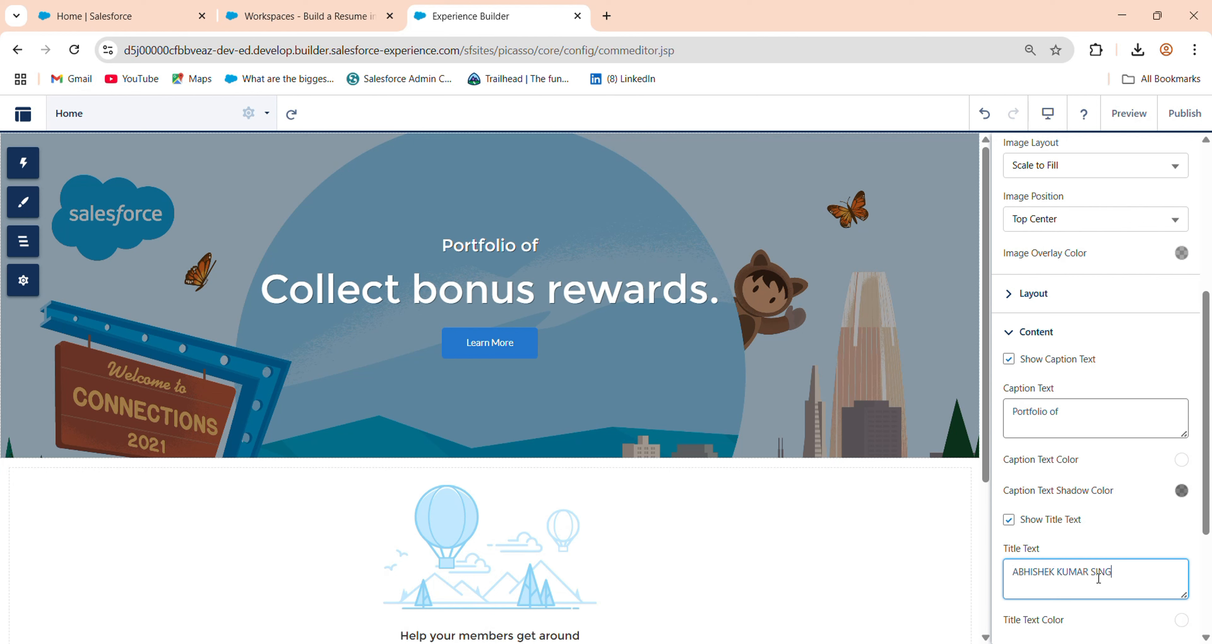
left_click(817, 365)
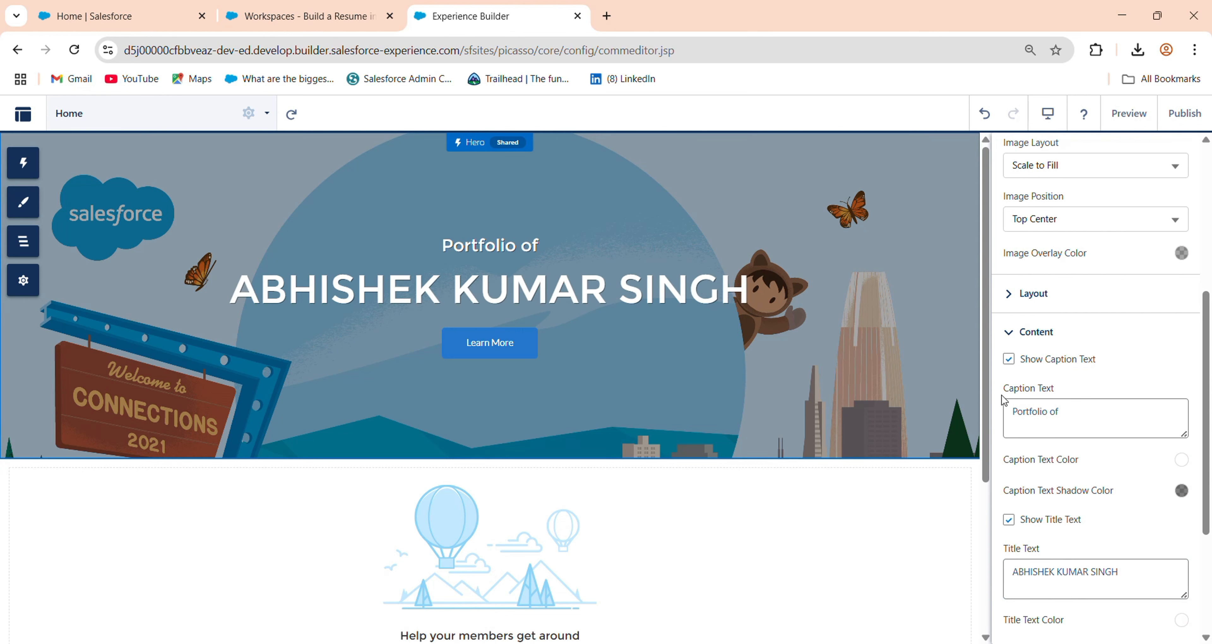
- Hide the hero's primary button and close the hero's properties
scroll(1003, 400, "down", 5)
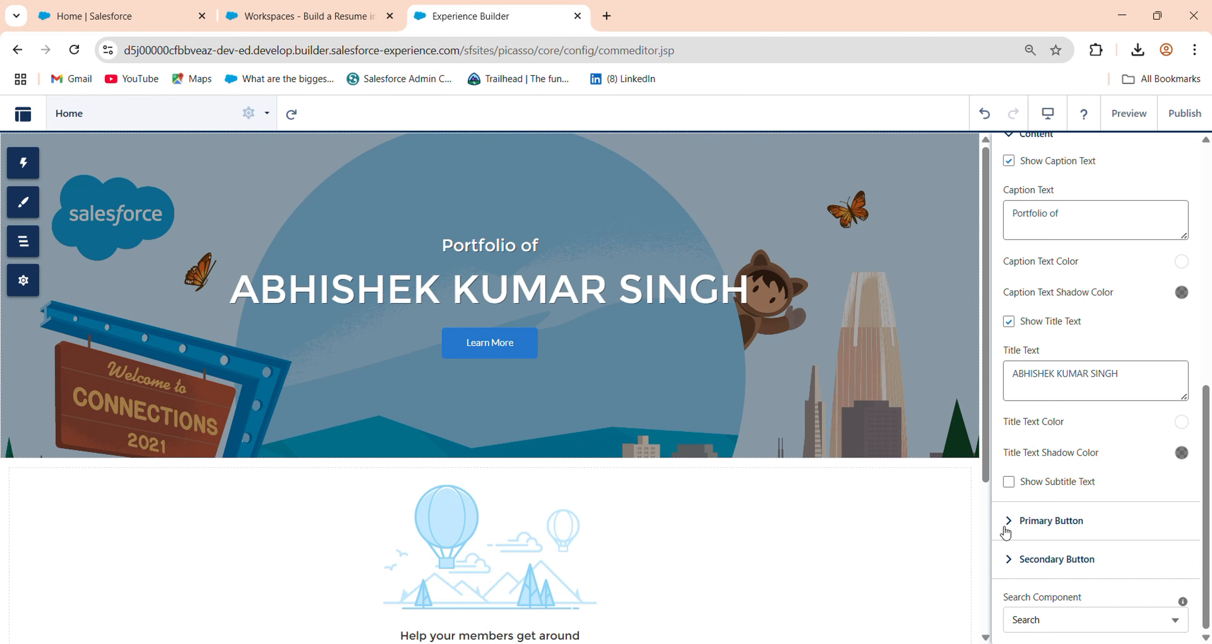
left_click(1005, 526)
left_click(1008, 548)
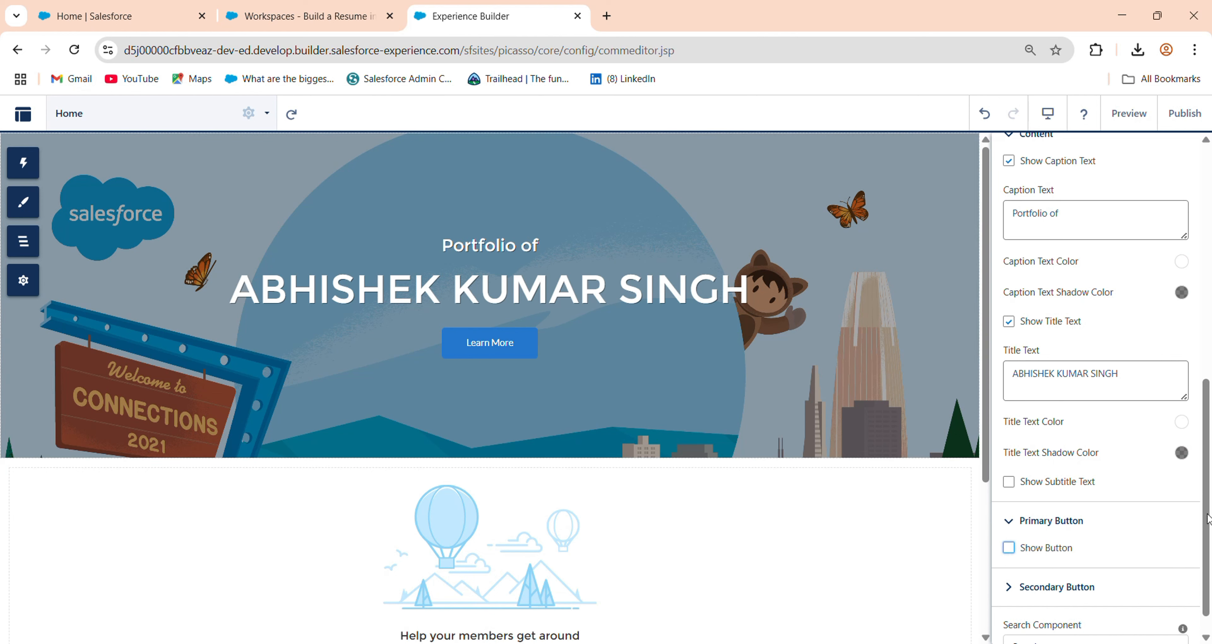
scroll(1171, 551, "down", 1)
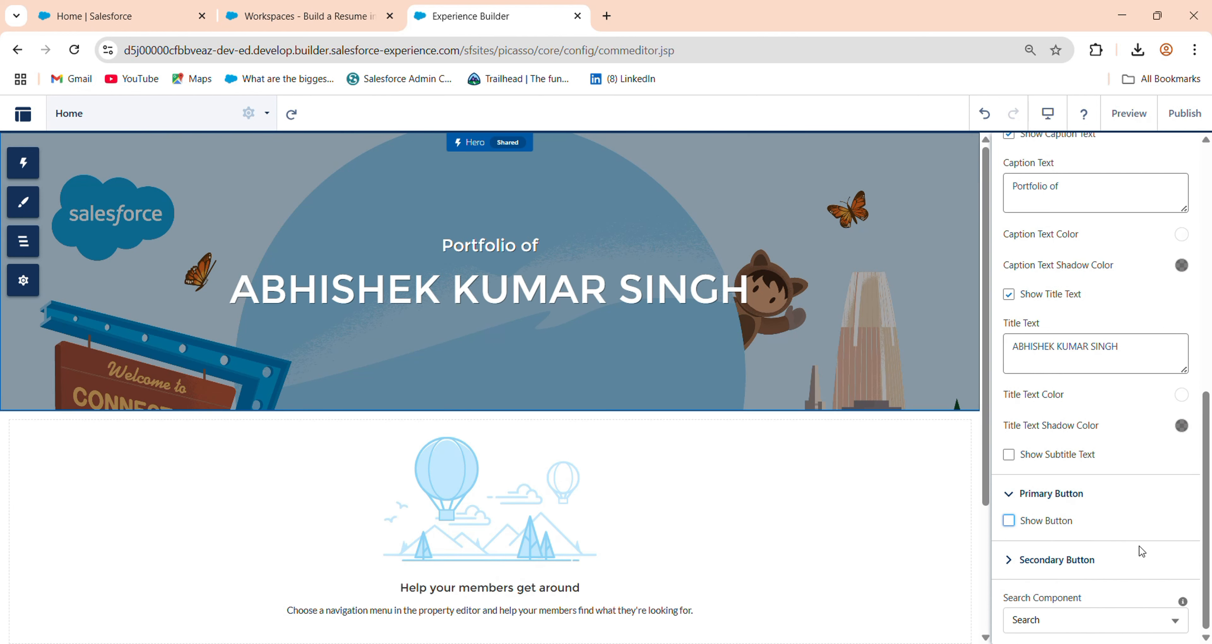
left_click_drag(1207, 549, 1206, 287)
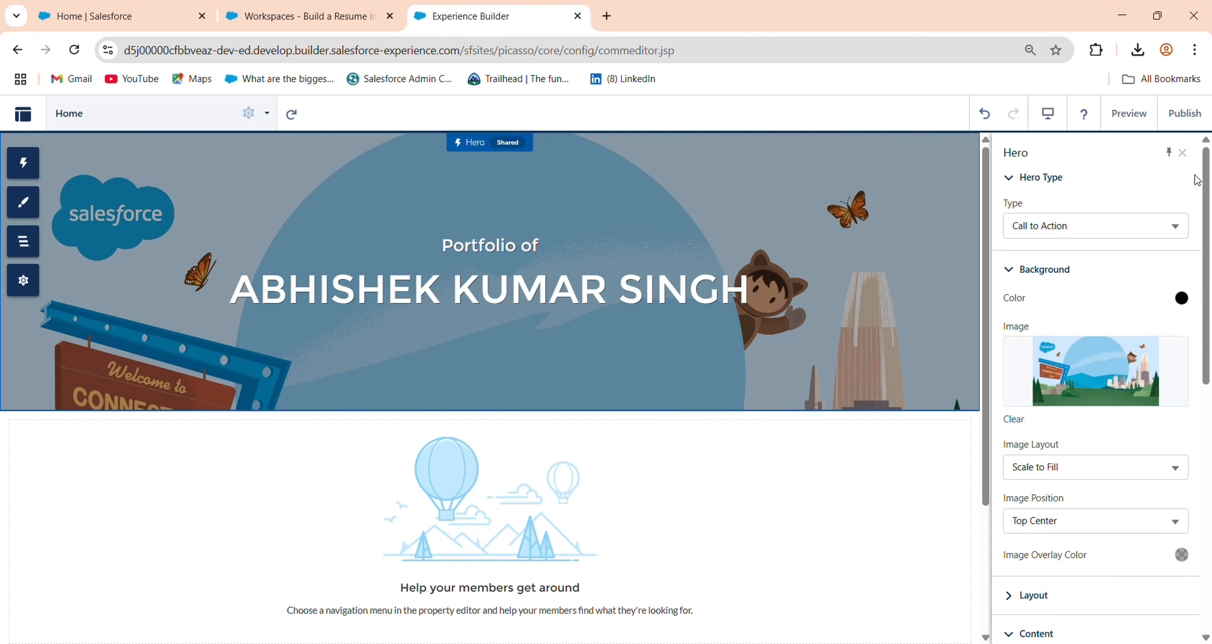
left_click(1182, 153)
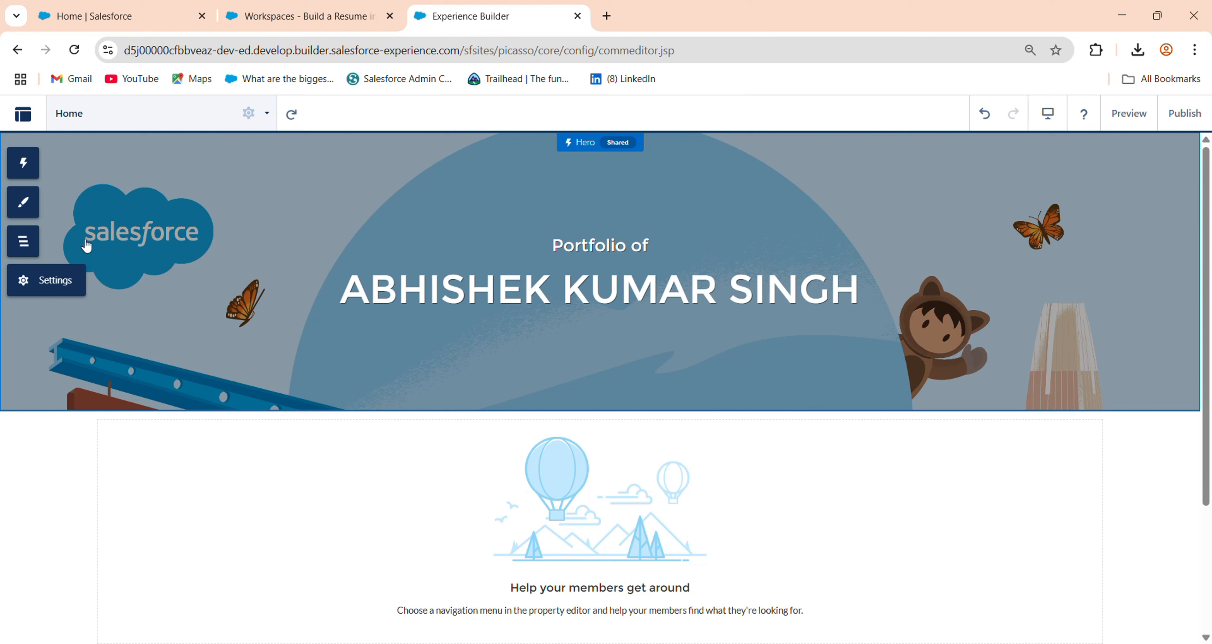
- Start a new blank standard page that uses the Flexible Layout
left_click(265, 114)
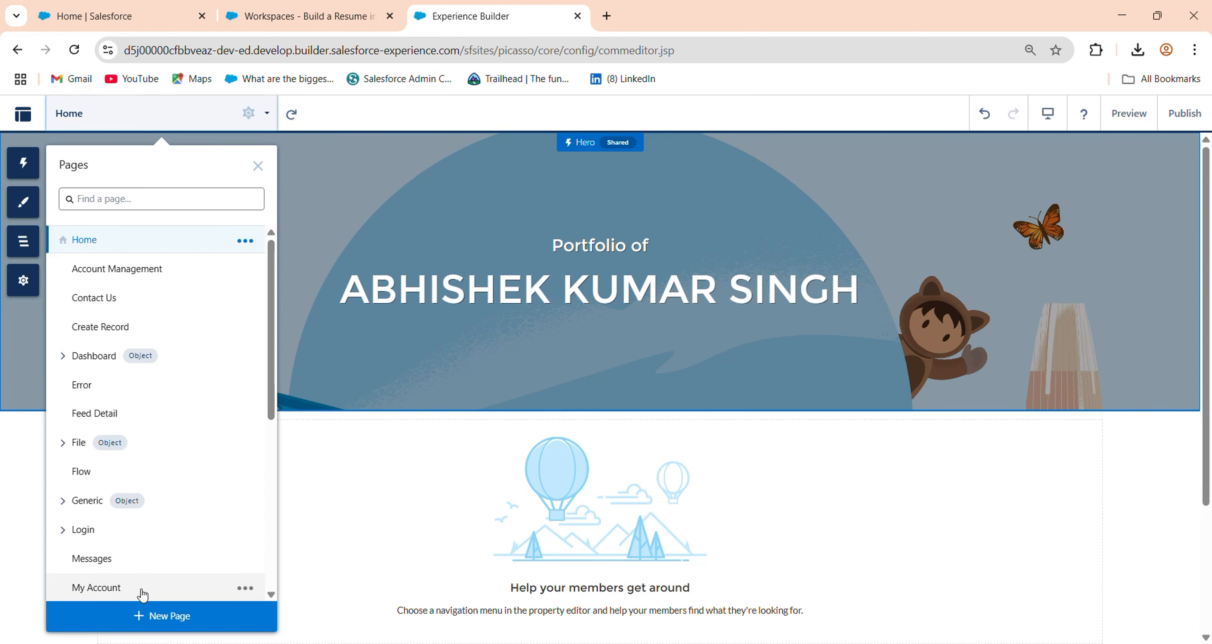
left_click(148, 615)
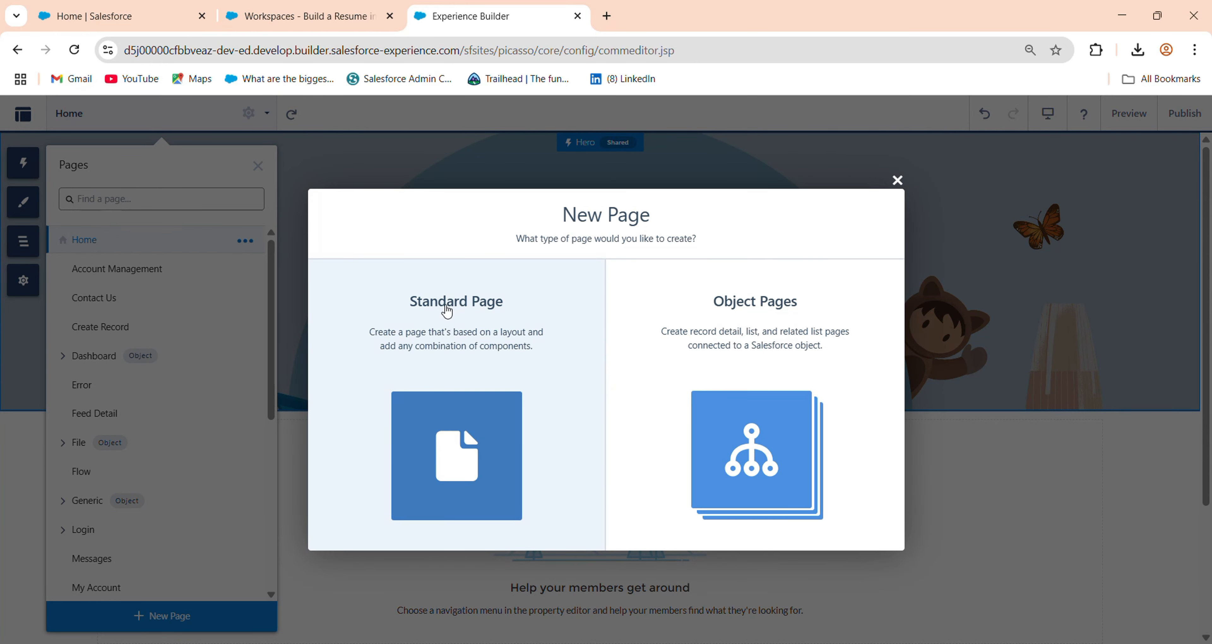
left_click(435, 494)
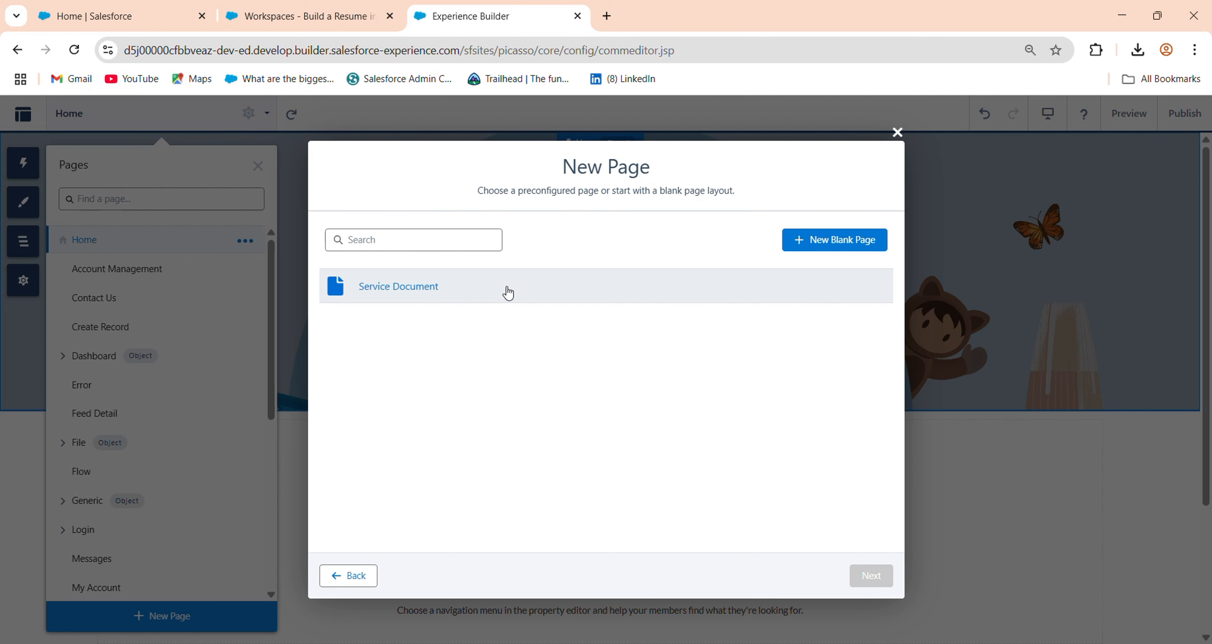
left_click(811, 246)
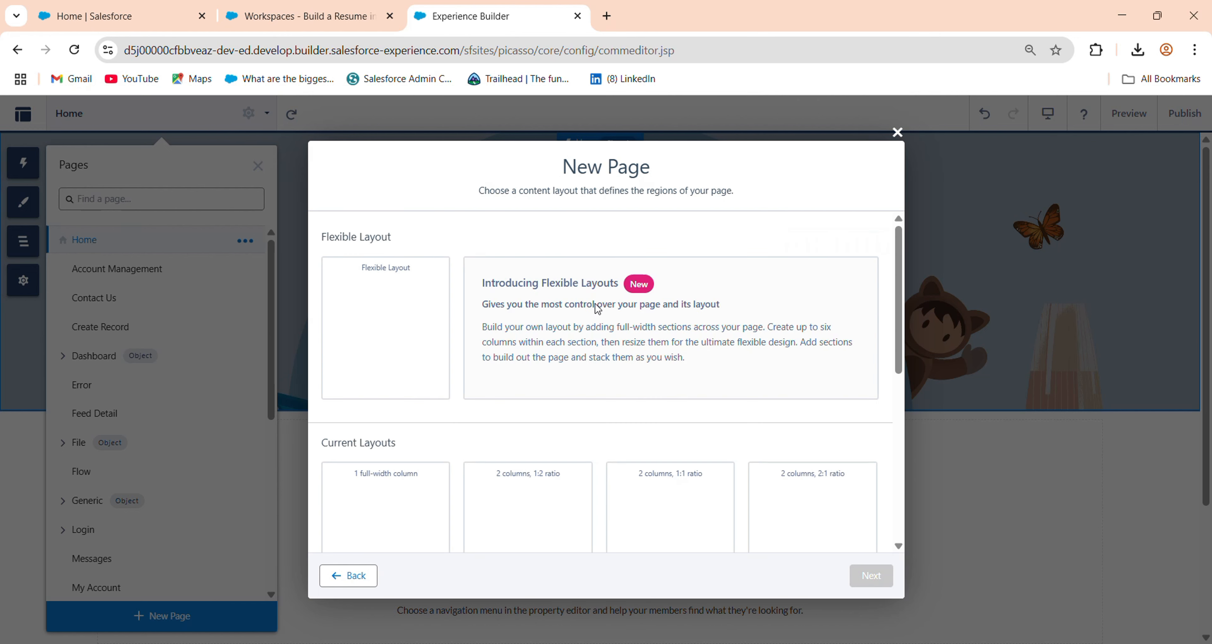
left_click(398, 323)
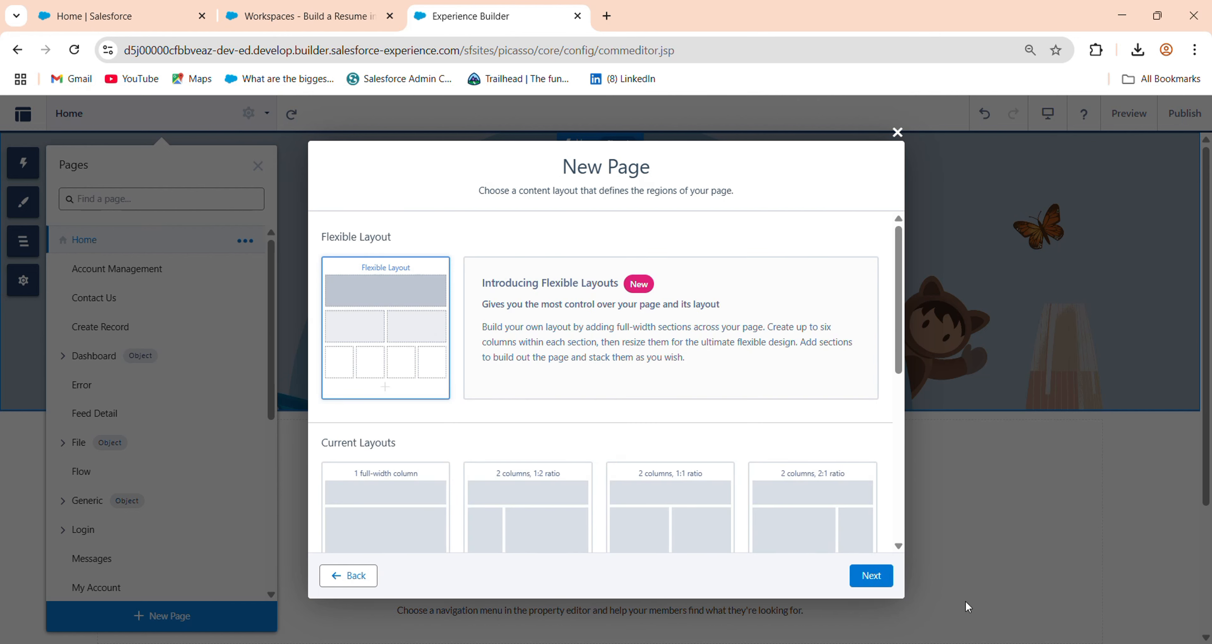
left_click(870, 576)
- Name the new page "About Us" with the URL about-us and API name About_Us, and create it
type("Abo")
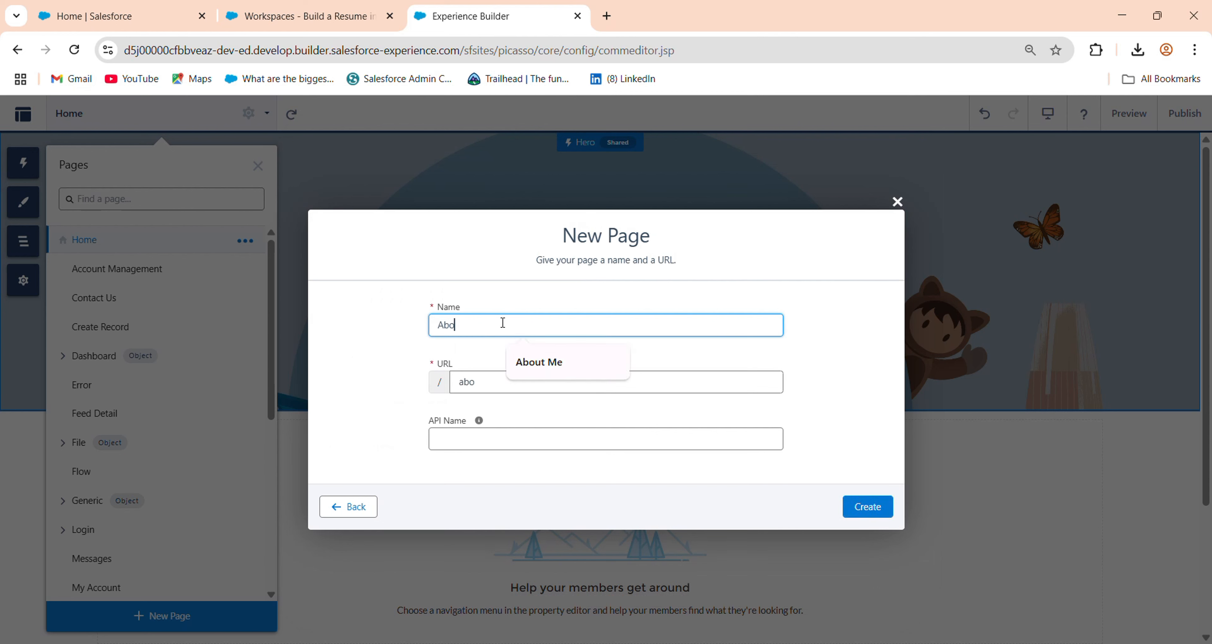
type("ut US")
key("BackSpace")
key("BackSpace")
type("us")
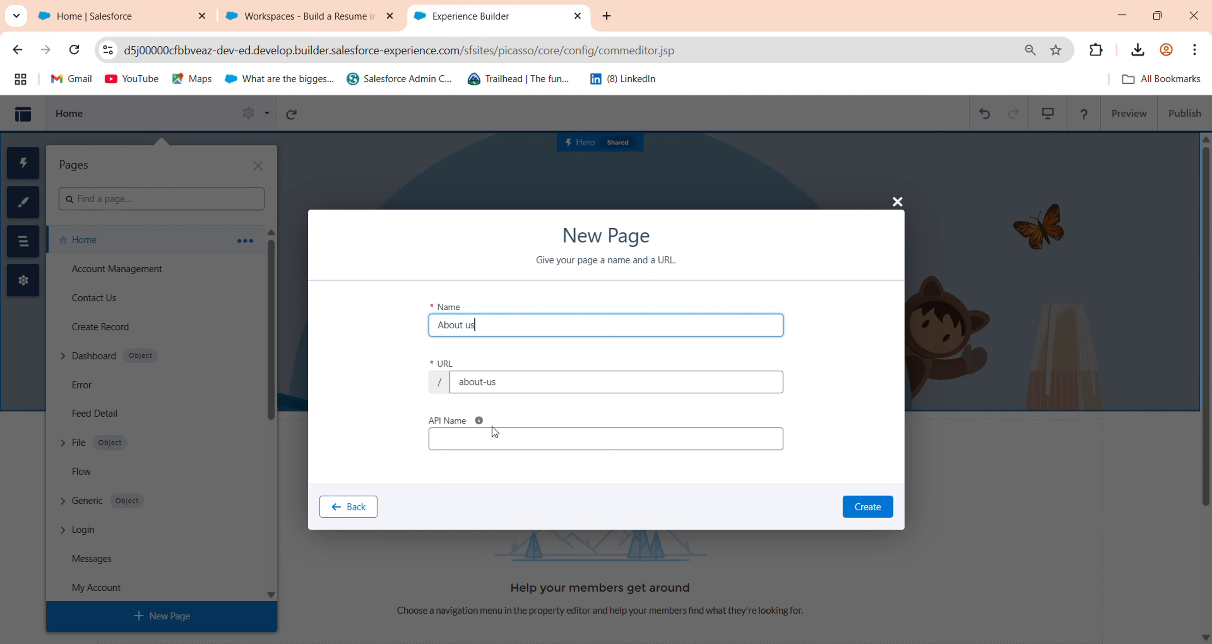
left_click(496, 433)
type("A")
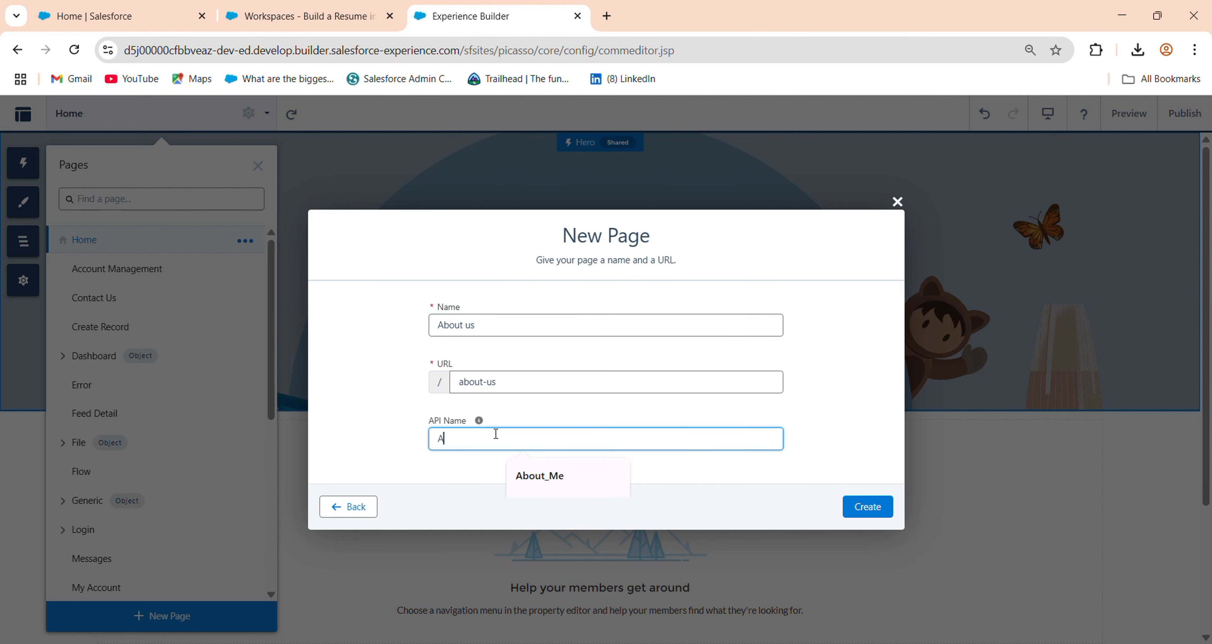
type("bout us")
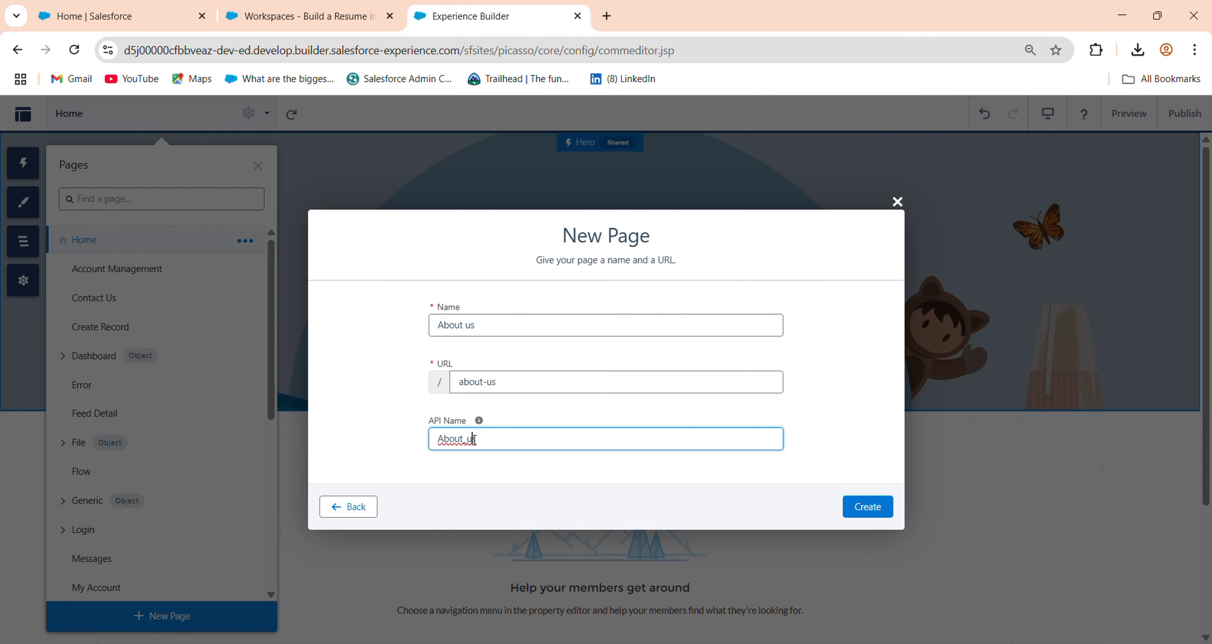
key("BackSpace")
left_click(471, 325)
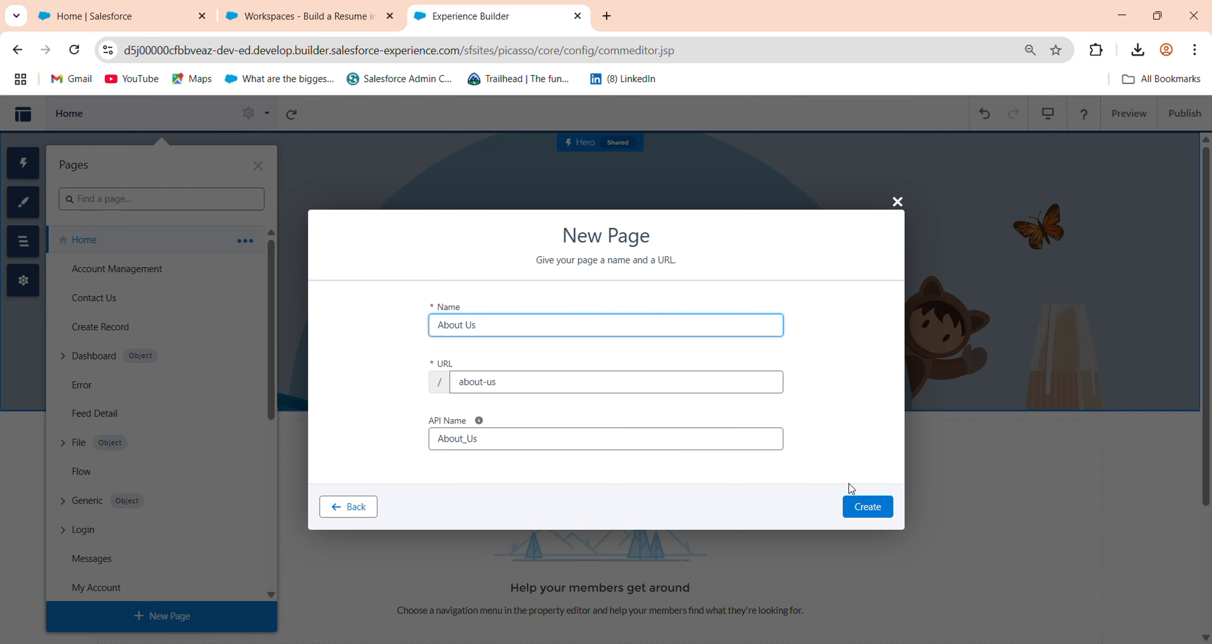
left_click(879, 511)
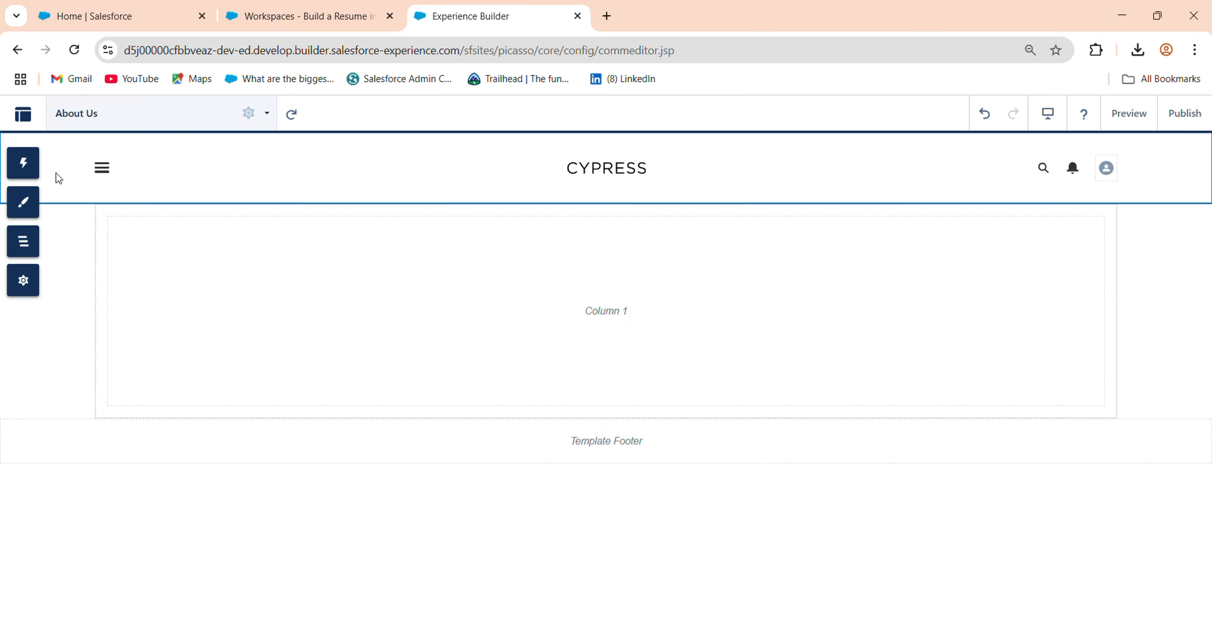
- Turn off the header in the Default theme layout's settings and close the settings
left_click(52, 202)
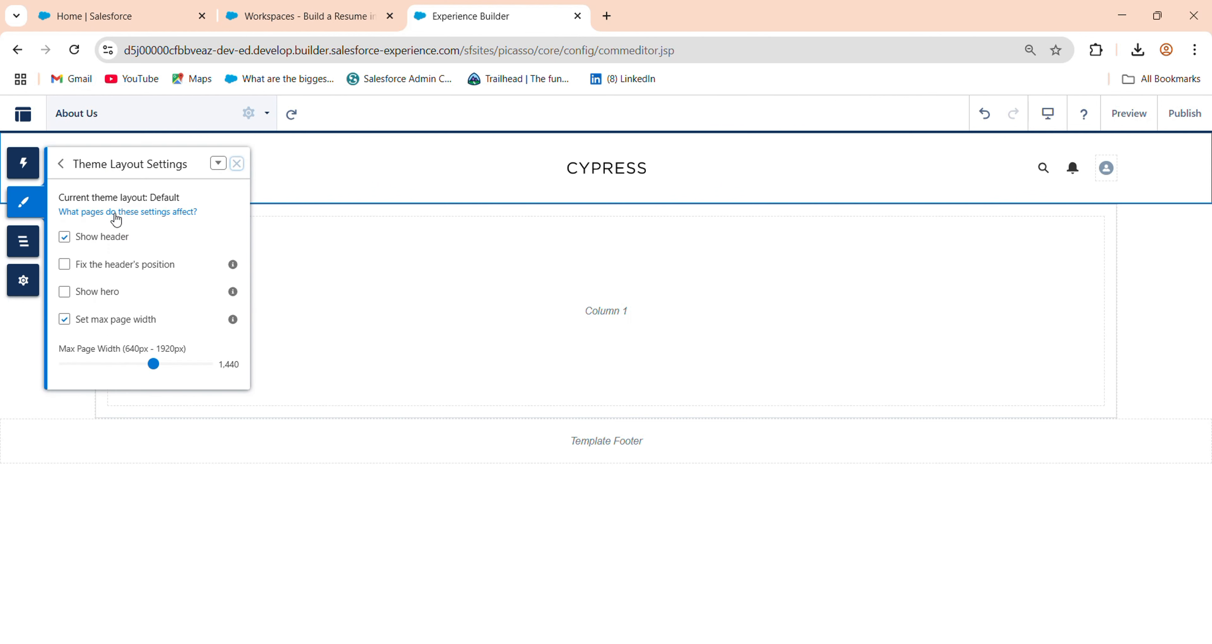
left_click(87, 236)
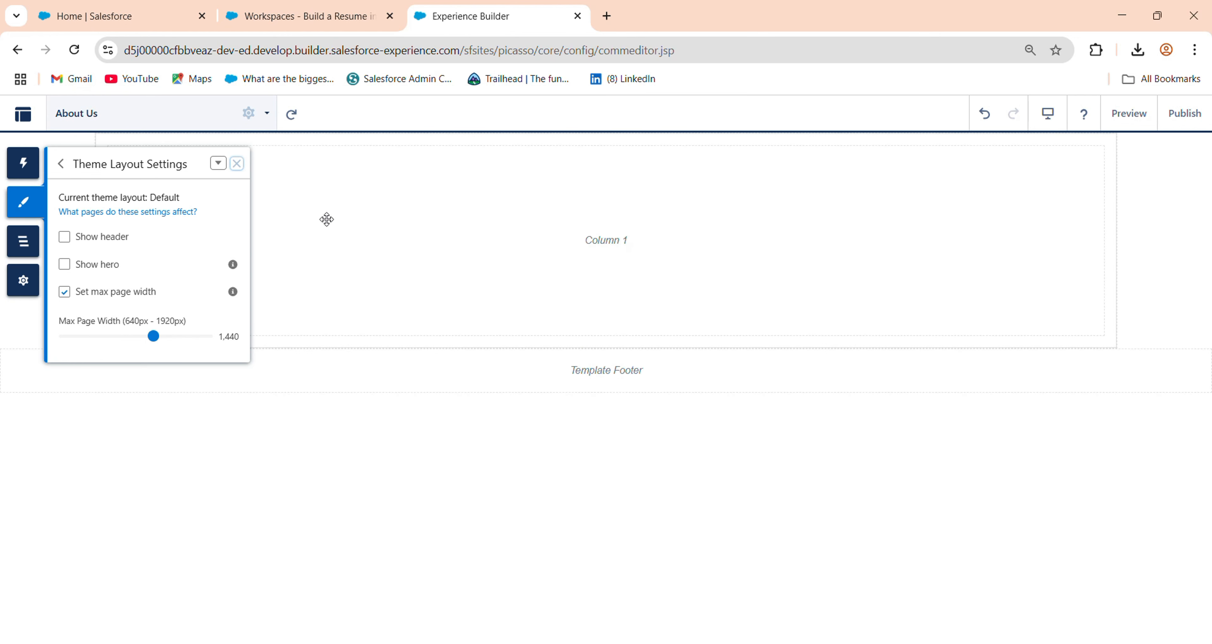
left_click(237, 164)
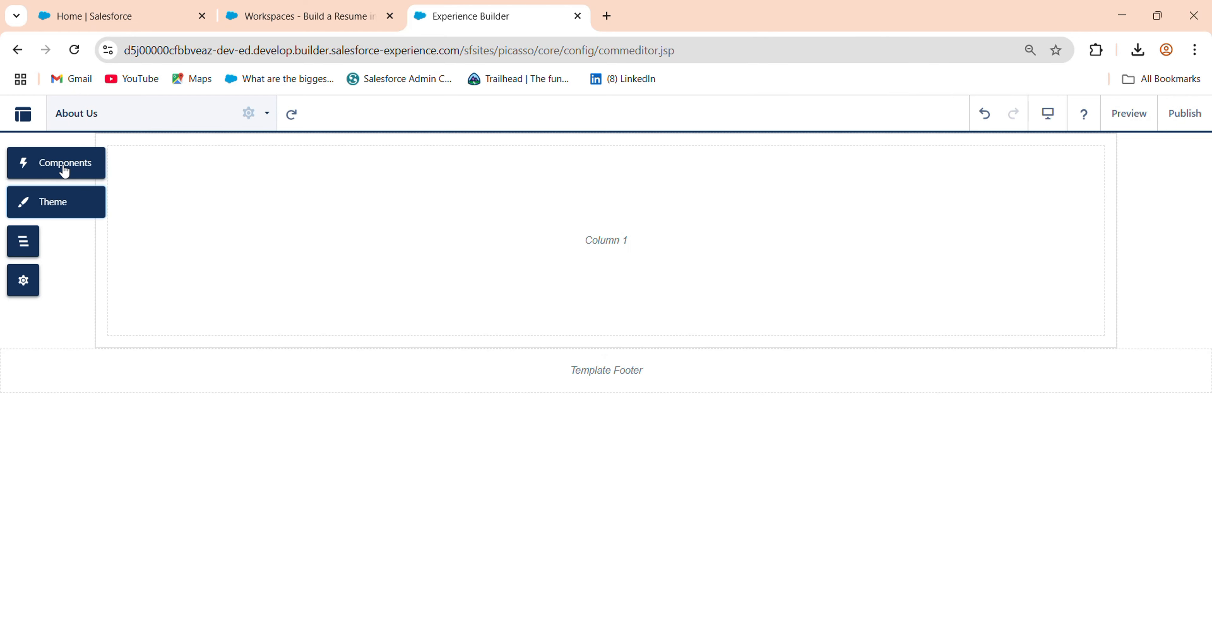
- Add a Rich Content Editor component to the empty column of the About Us page and open its content for editing
left_click(64, 171)
left_click(112, 188)
type("ric")
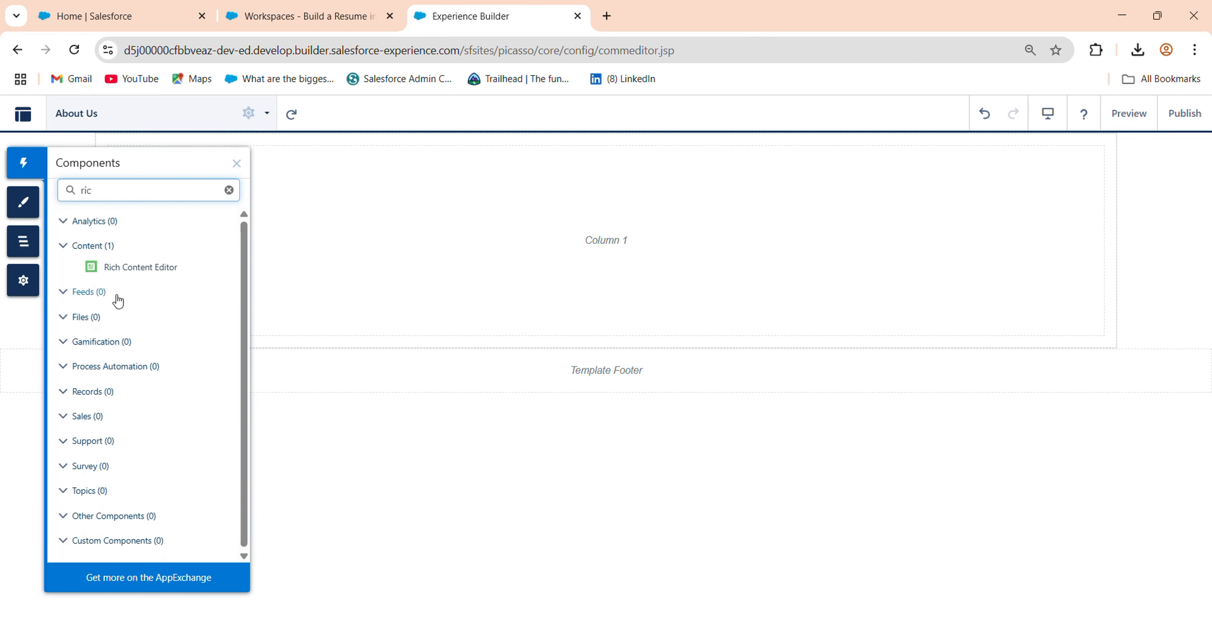
left_click_drag(124, 271, 438, 264)
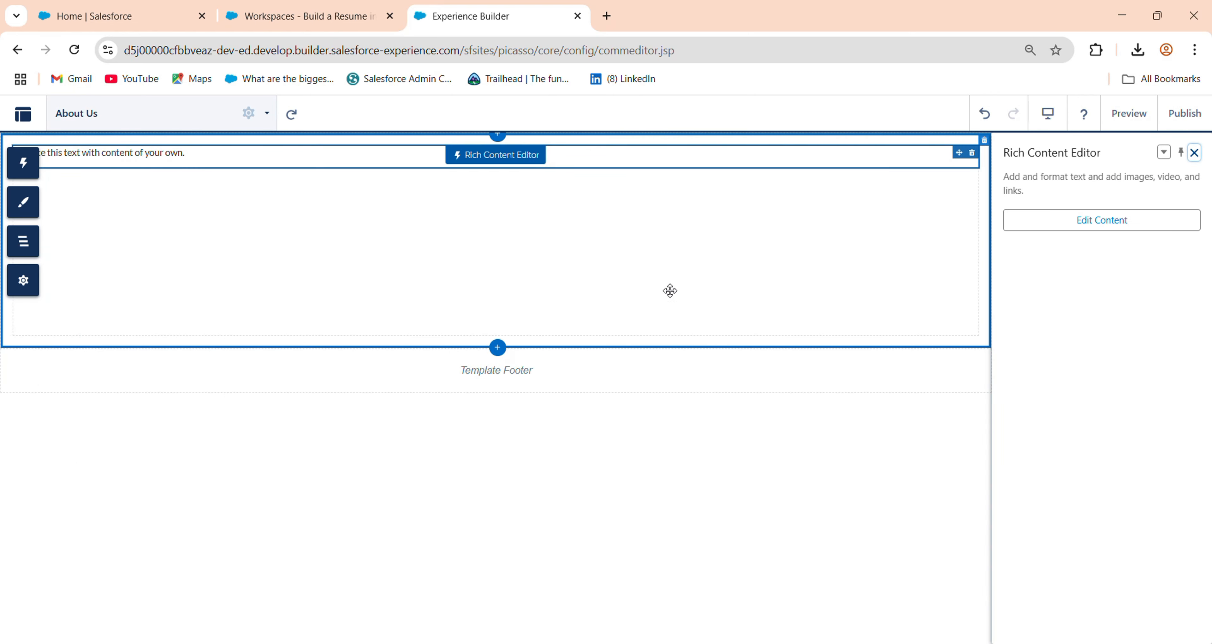
left_click(1071, 230)
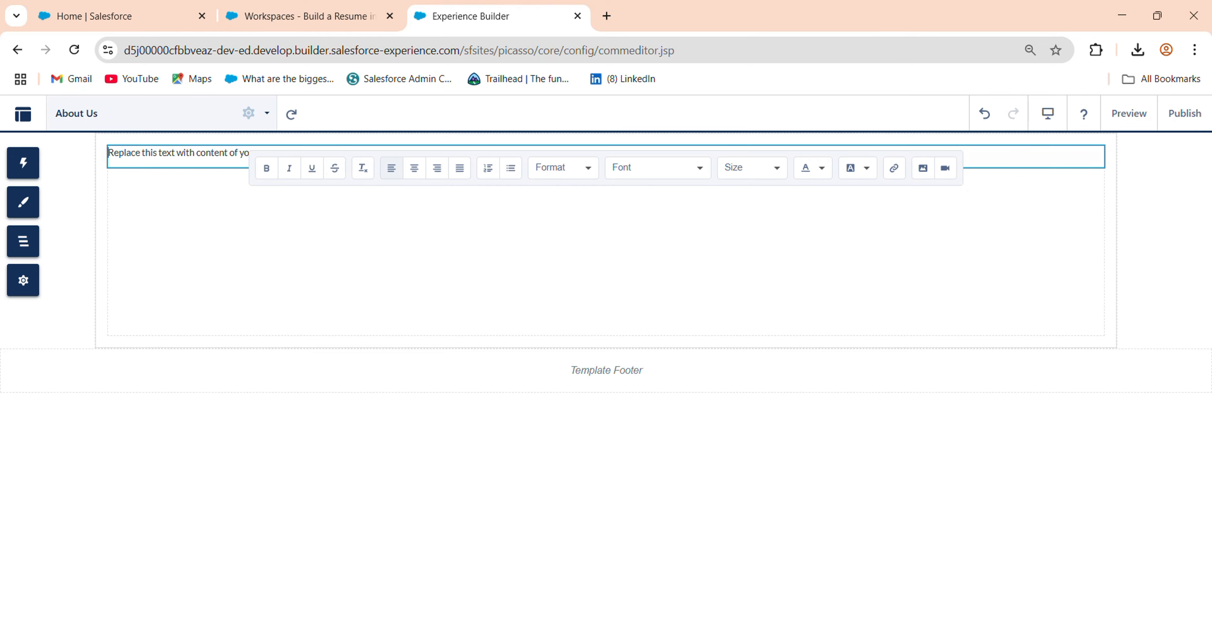
- Switch to the Word document, copy the bio's headline, and return to the Experience Builder page
key("alt+Tab")
left_click_drag(363, 210, 769, 213)
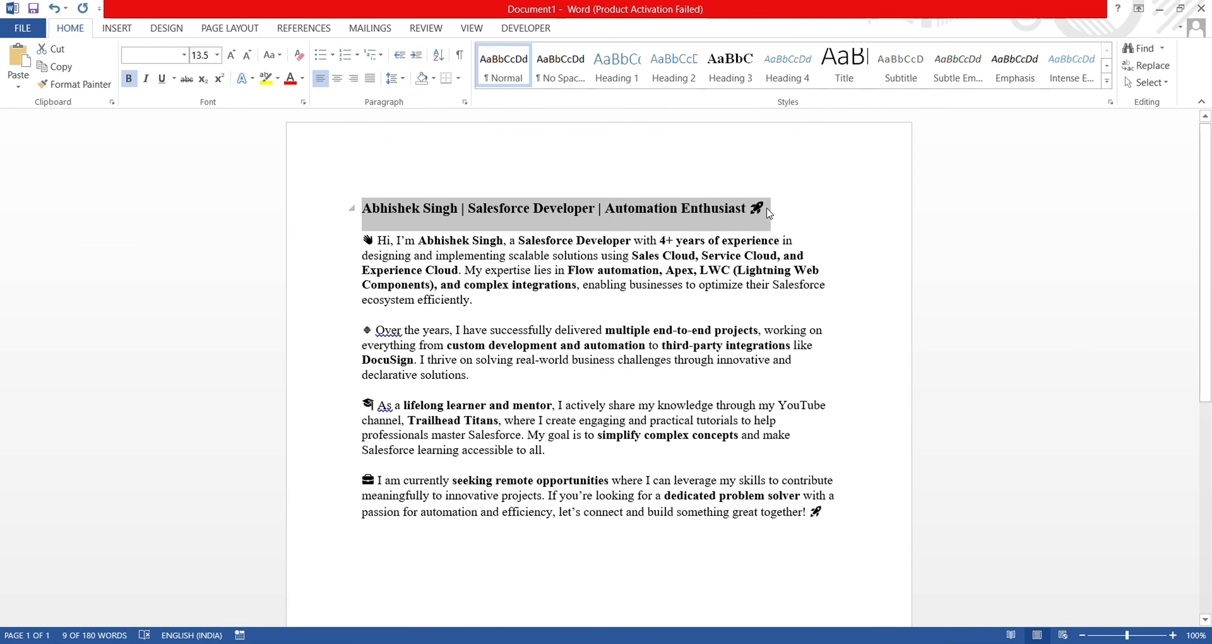
left_click(1159, 9)
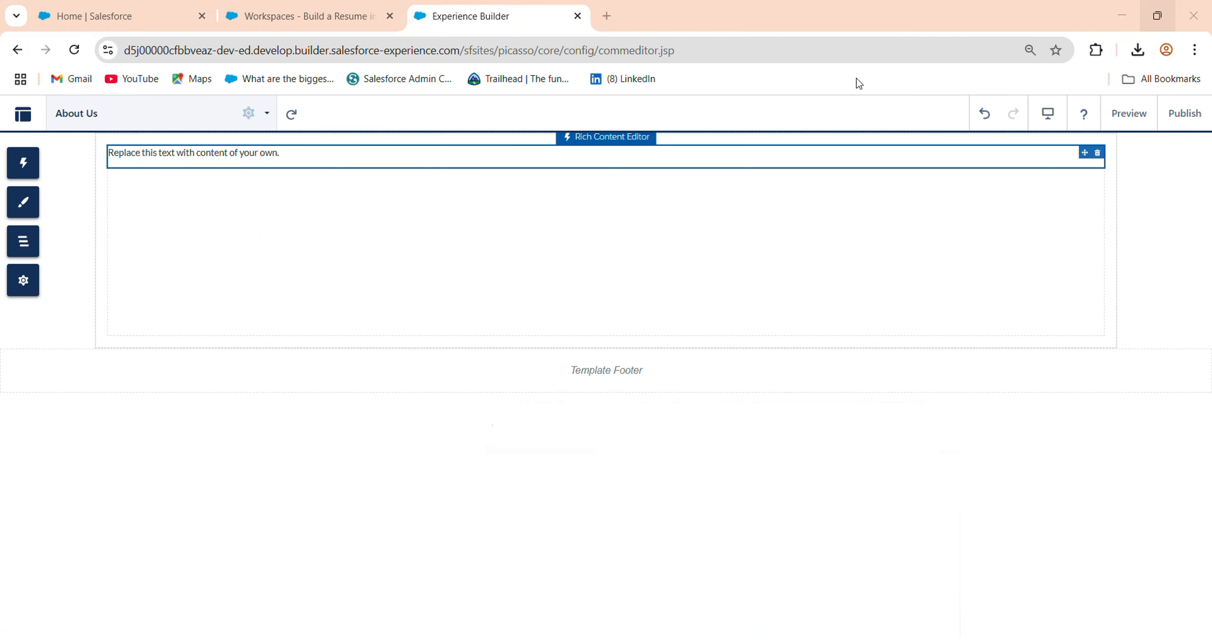
- Replace the component's placeholder text with the copied headline ending in "Salesforce Developer | Automation Enthusiast"
left_click(288, 156)
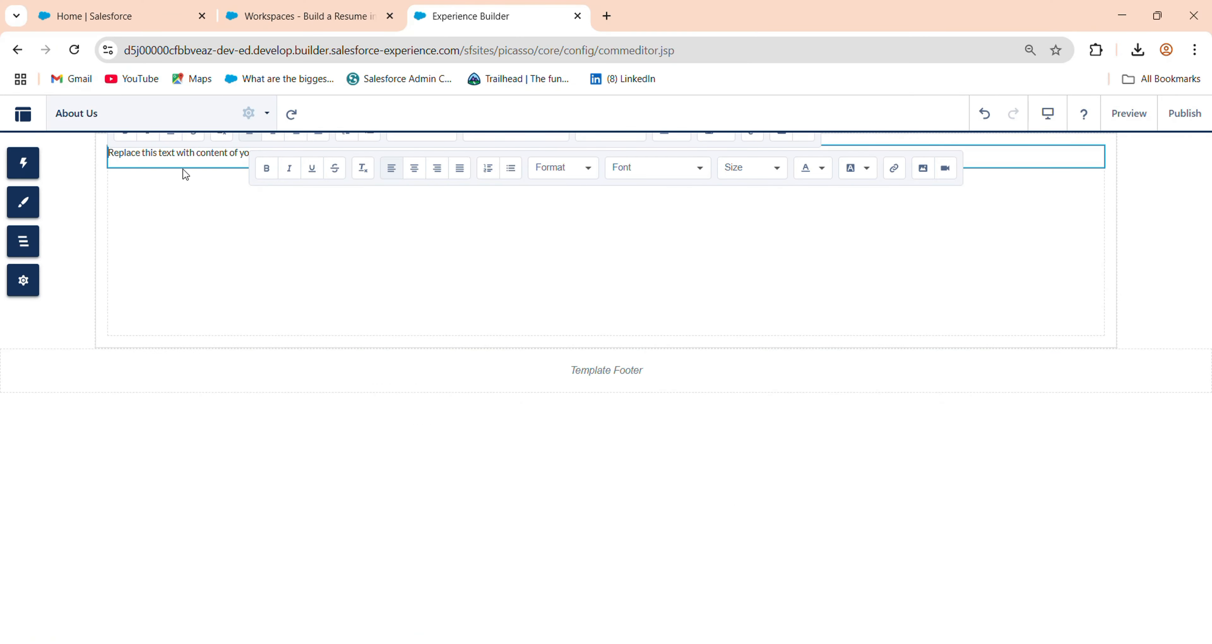
key("ctrl+a")
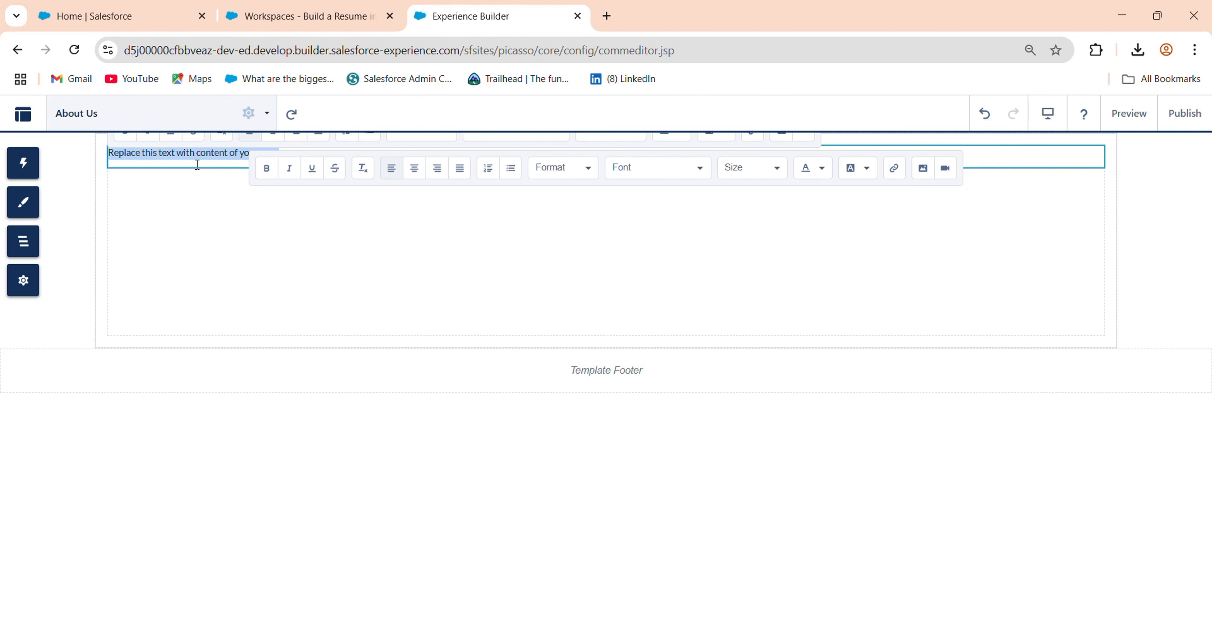
key("ctrl+v")
double_click(197, 165)
left_click(324, 214)
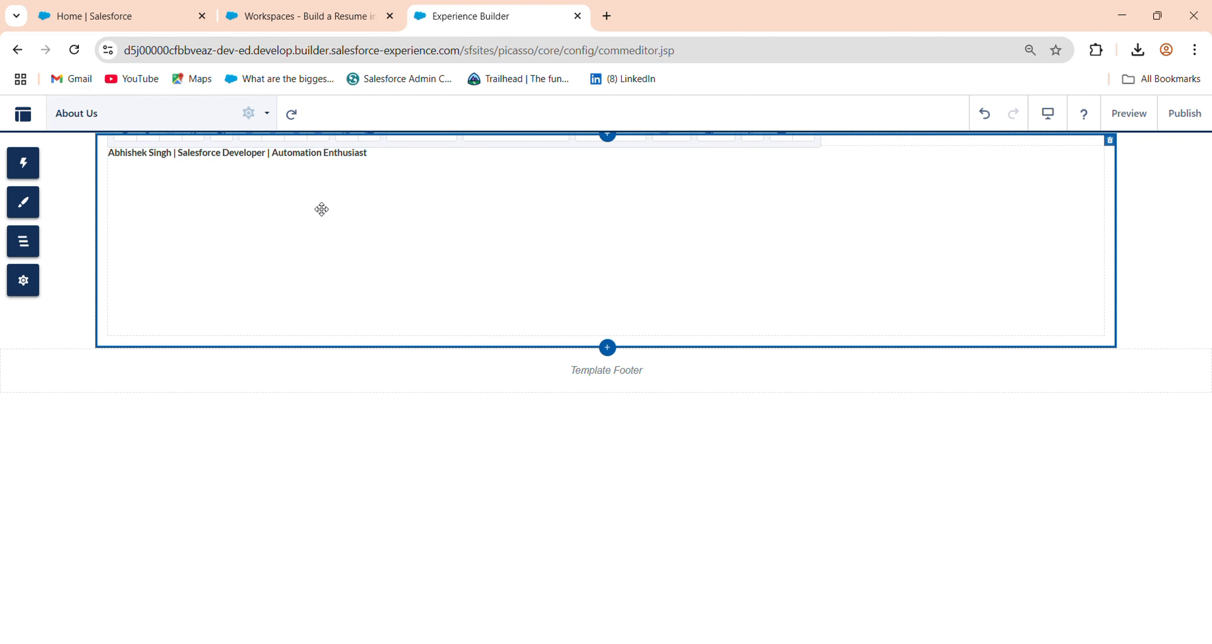
- Italicize and underline the whole headline, keeping it bold
double_click(246, 155)
triple_click(236, 159)
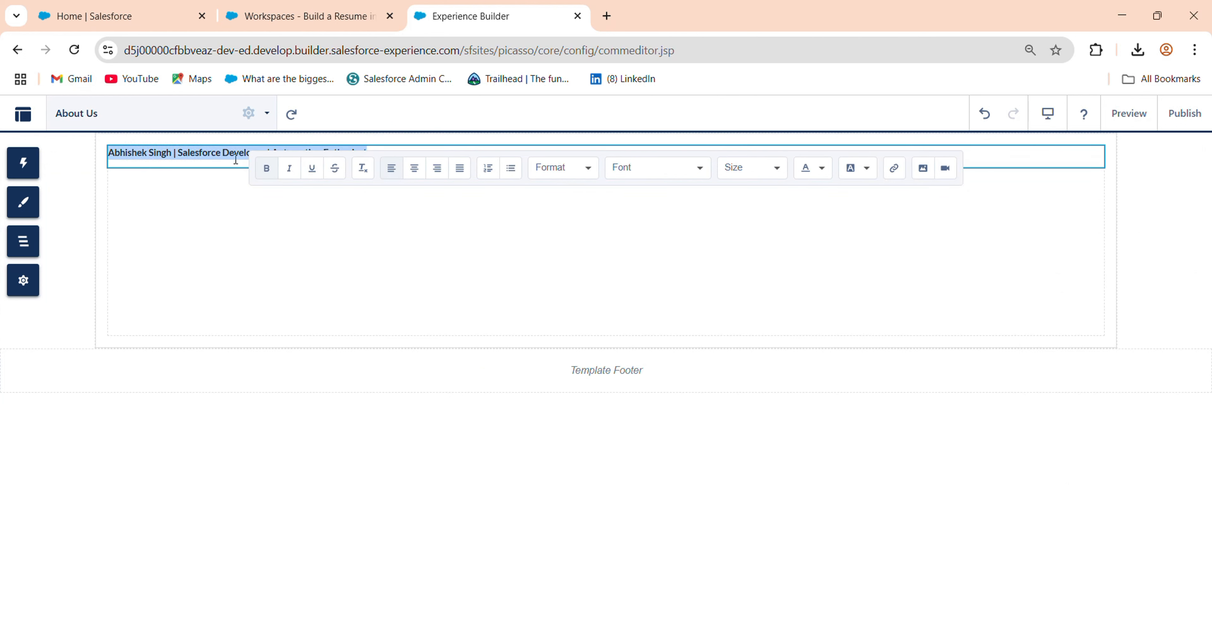
left_click(267, 177)
left_click(267, 176)
left_click(290, 172)
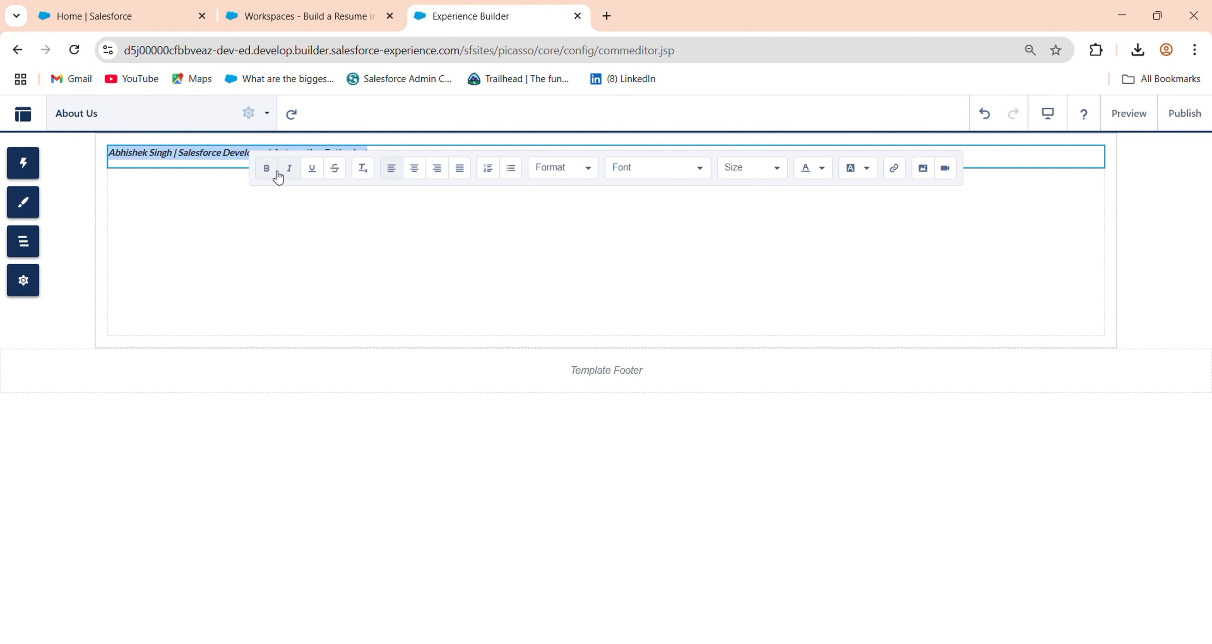
left_click(265, 173)
left_click(265, 171)
left_click(313, 177)
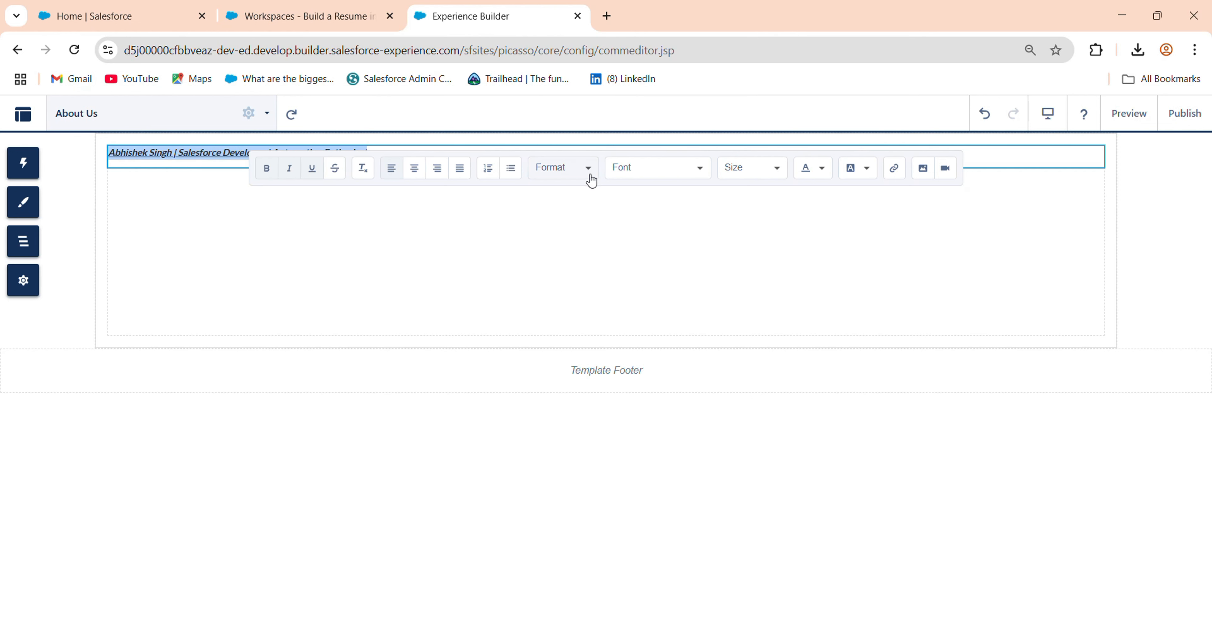
- Try font sizes of 22px and 24px on the headline
left_click(776, 172)
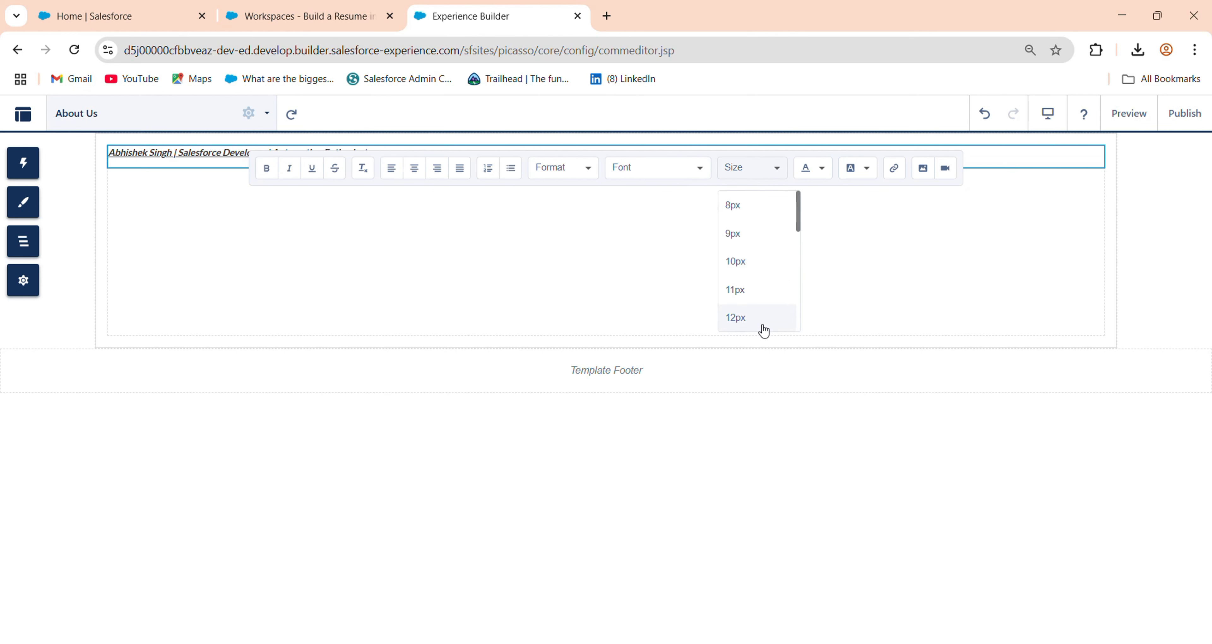
left_click_drag(801, 216, 799, 262)
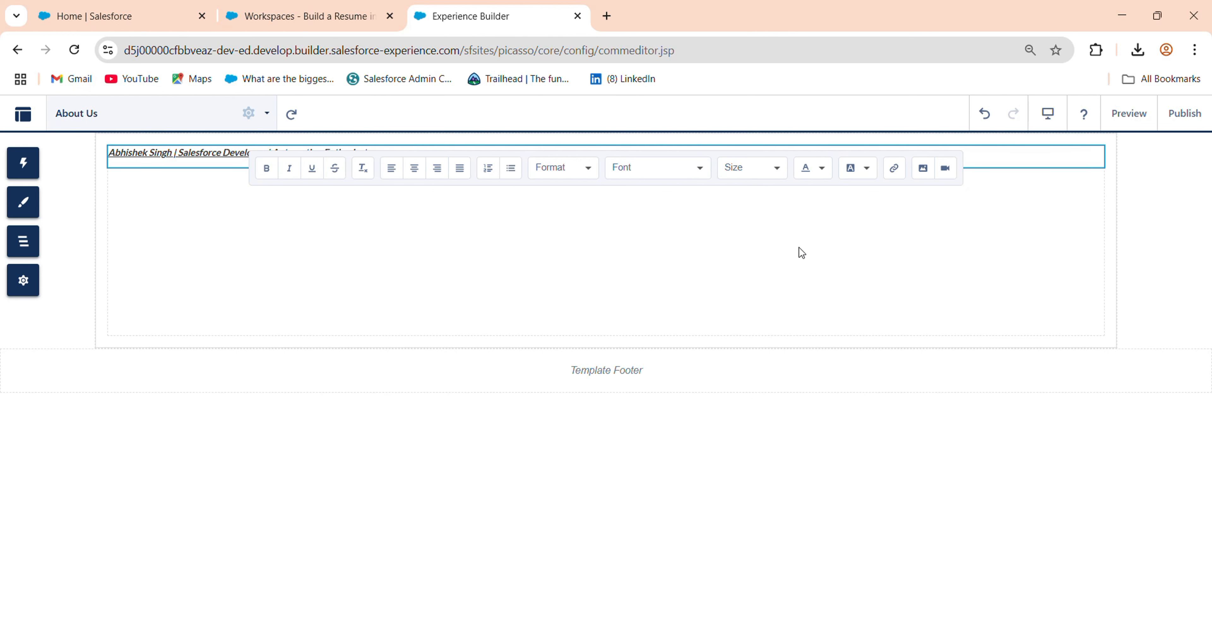
left_click(217, 153)
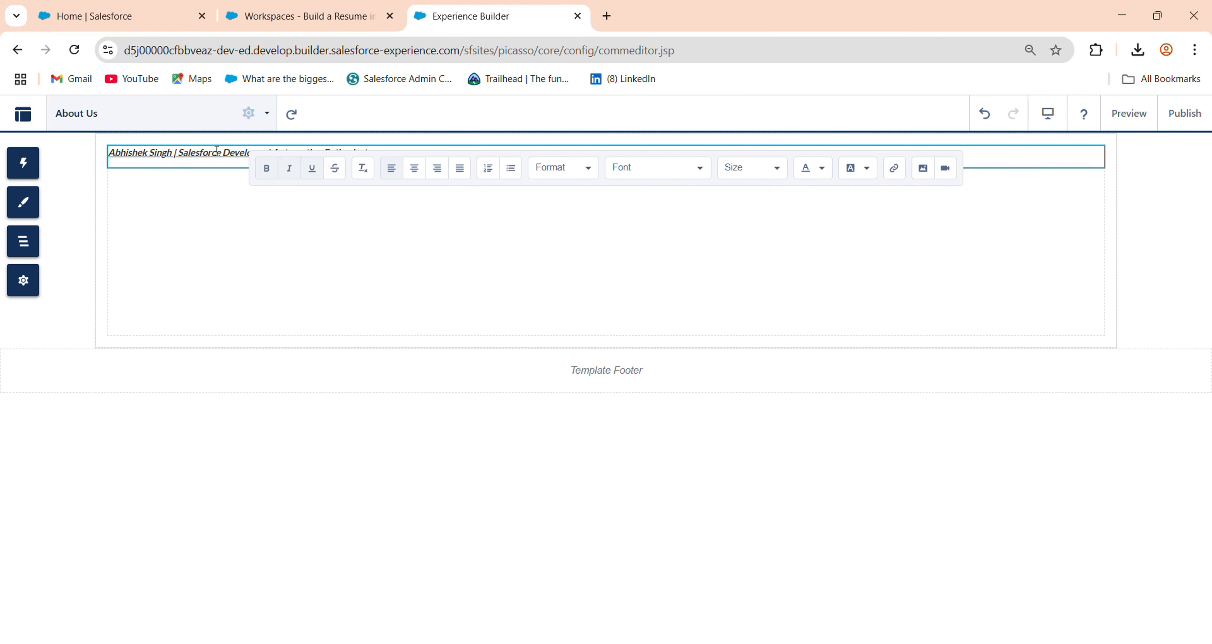
key("ctrl+a")
left_click(771, 176)
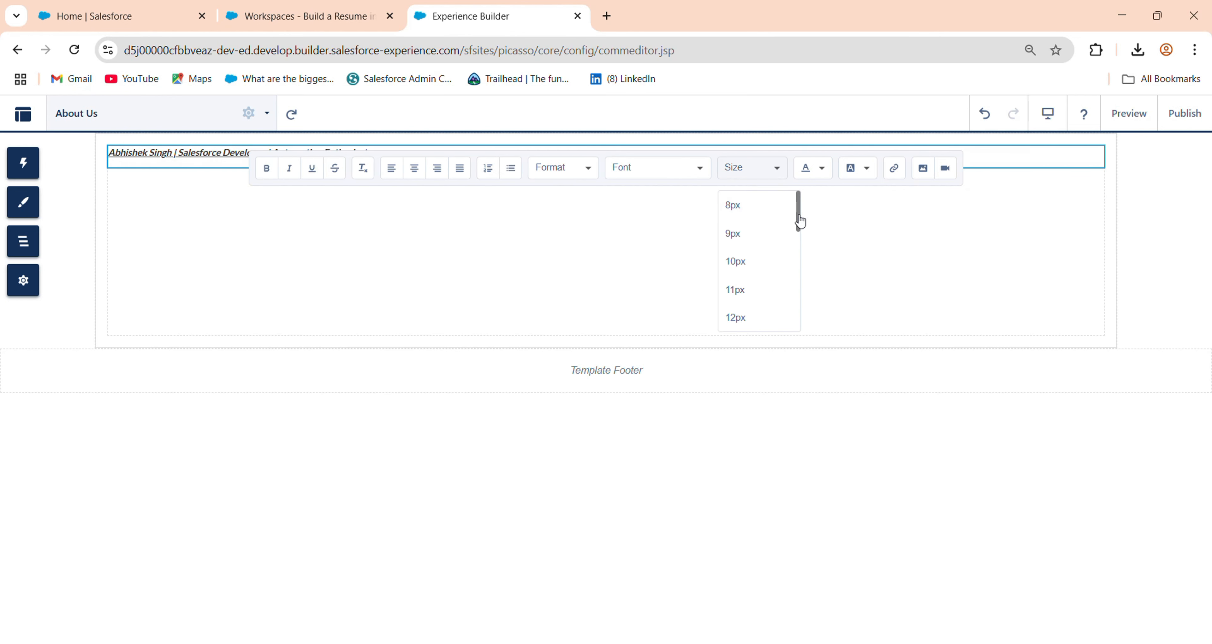
left_click_drag(798, 222, 785, 269)
left_click(758, 304)
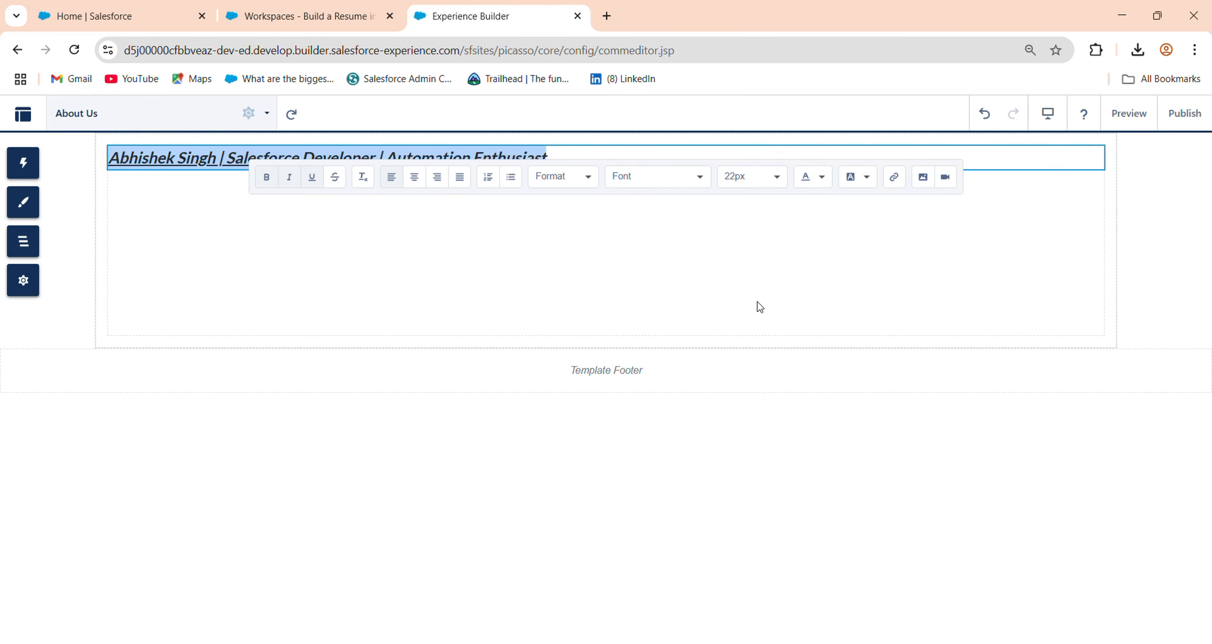
left_click(772, 181)
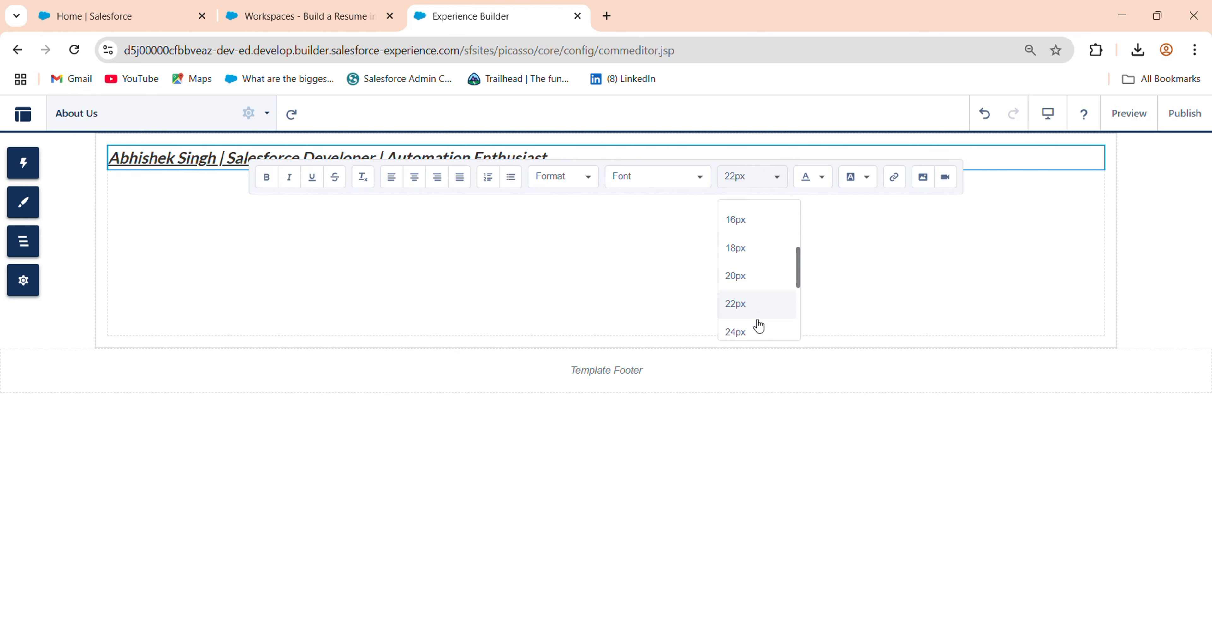
left_click(758, 337)
left_click(777, 180)
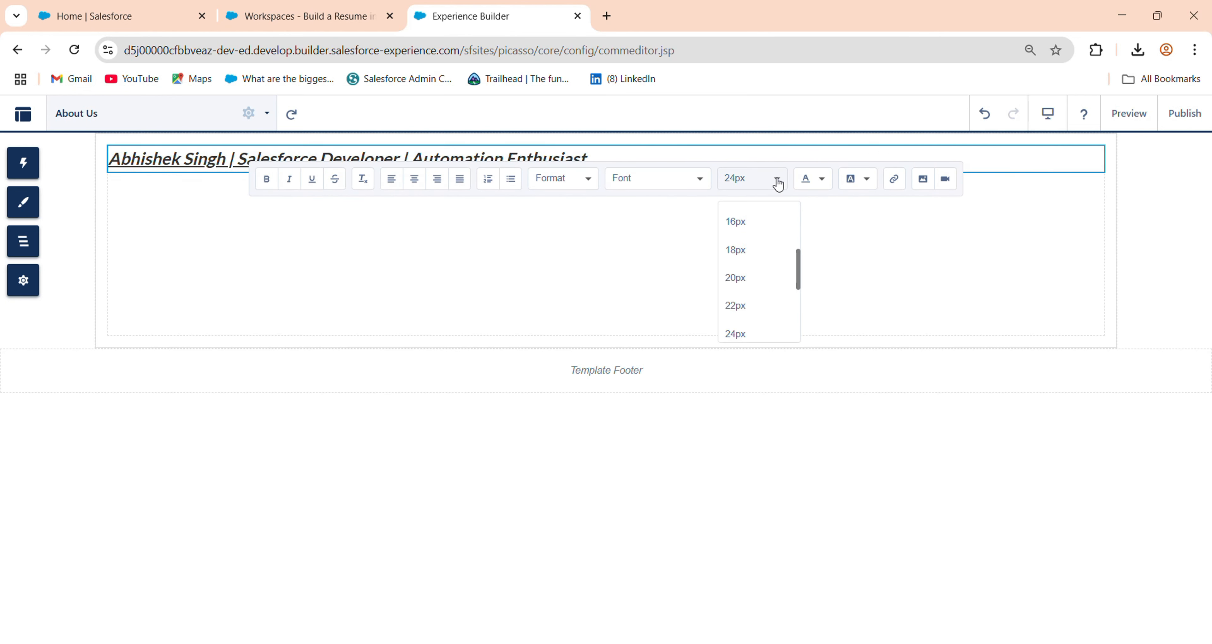
left_click(798, 275)
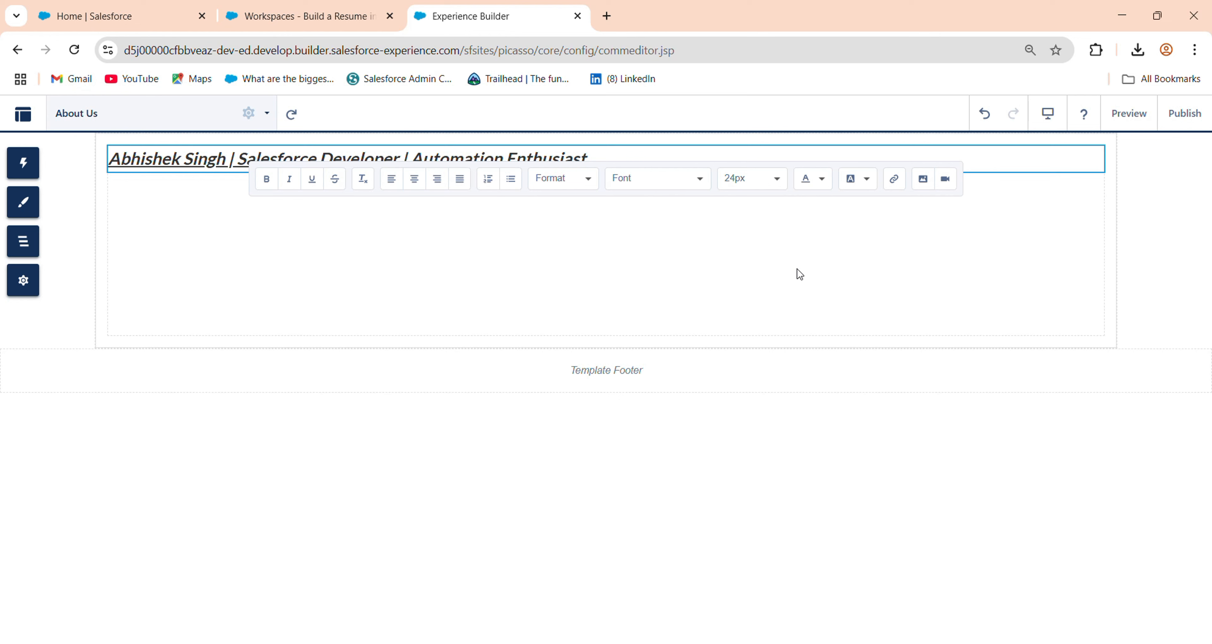
- Set the headline's font size to 36px and center it, closing the section's properties
left_click(777, 184)
left_click_drag(795, 265, 804, 317)
left_click(736, 263)
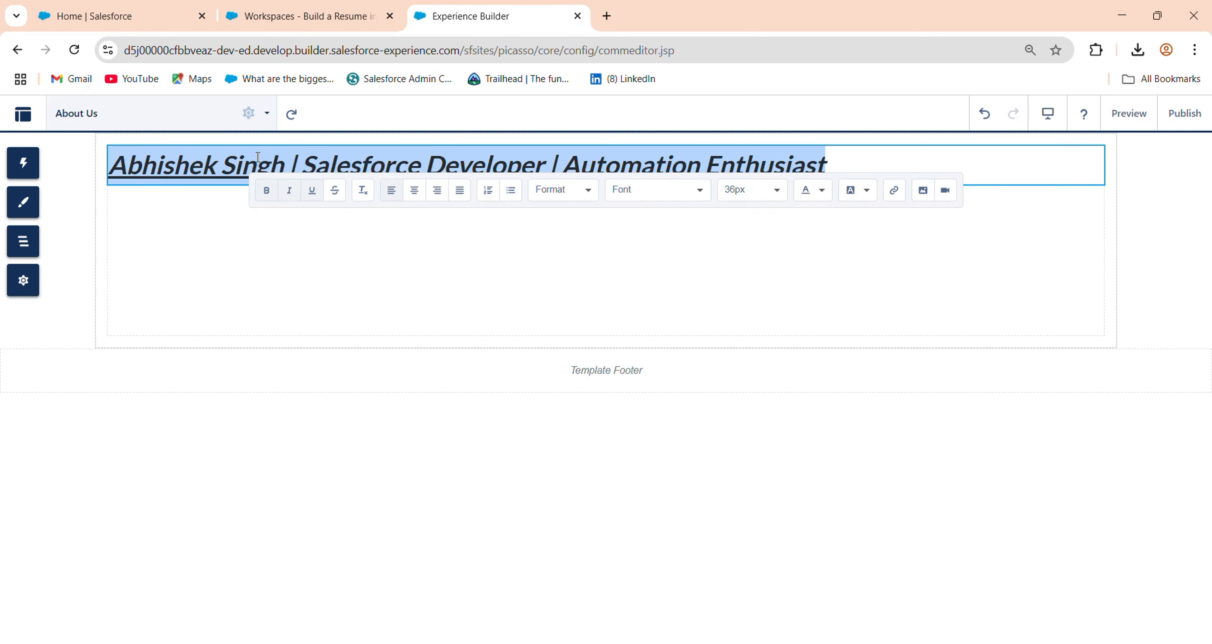
left_click(414, 198)
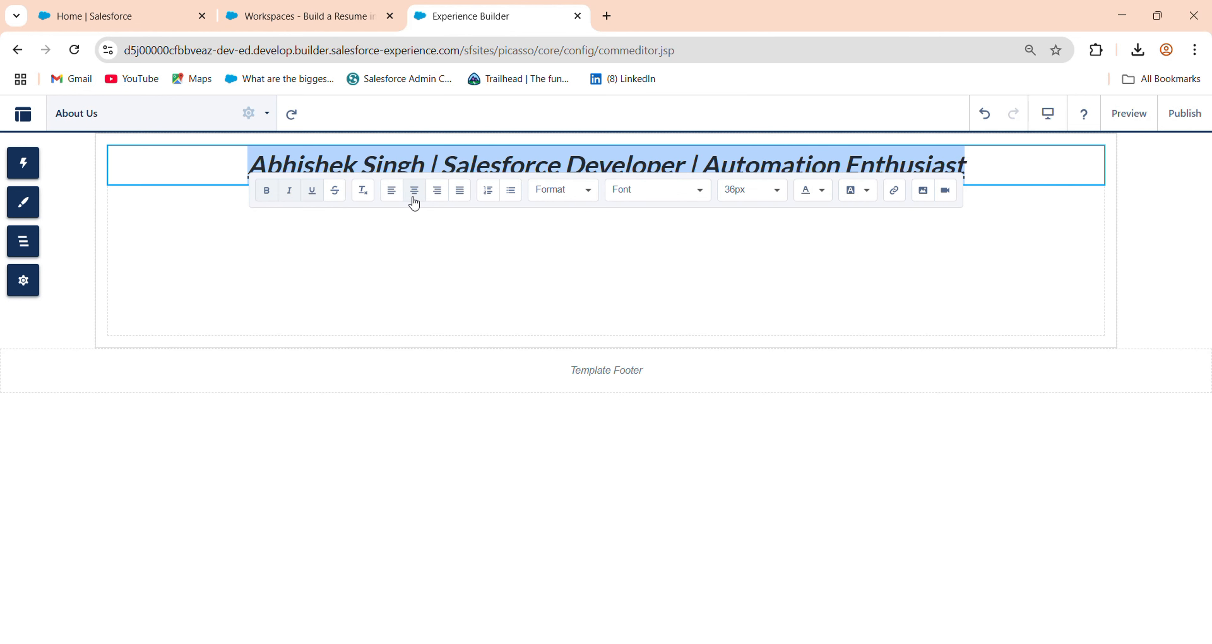
left_click(474, 270)
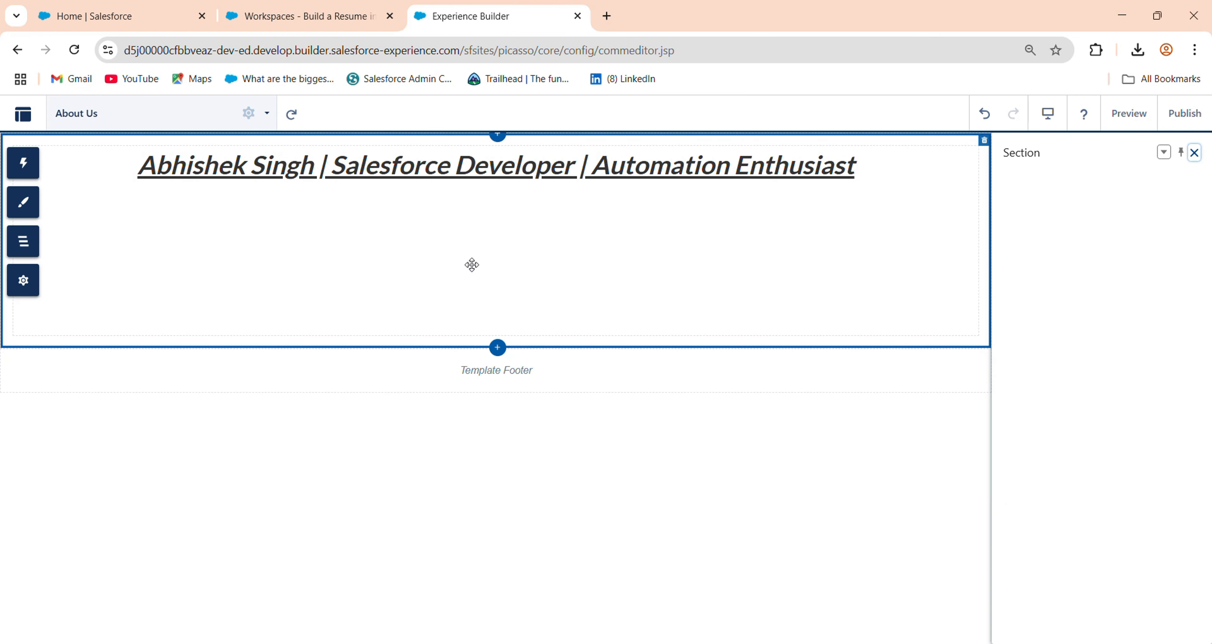
left_click(1195, 153)
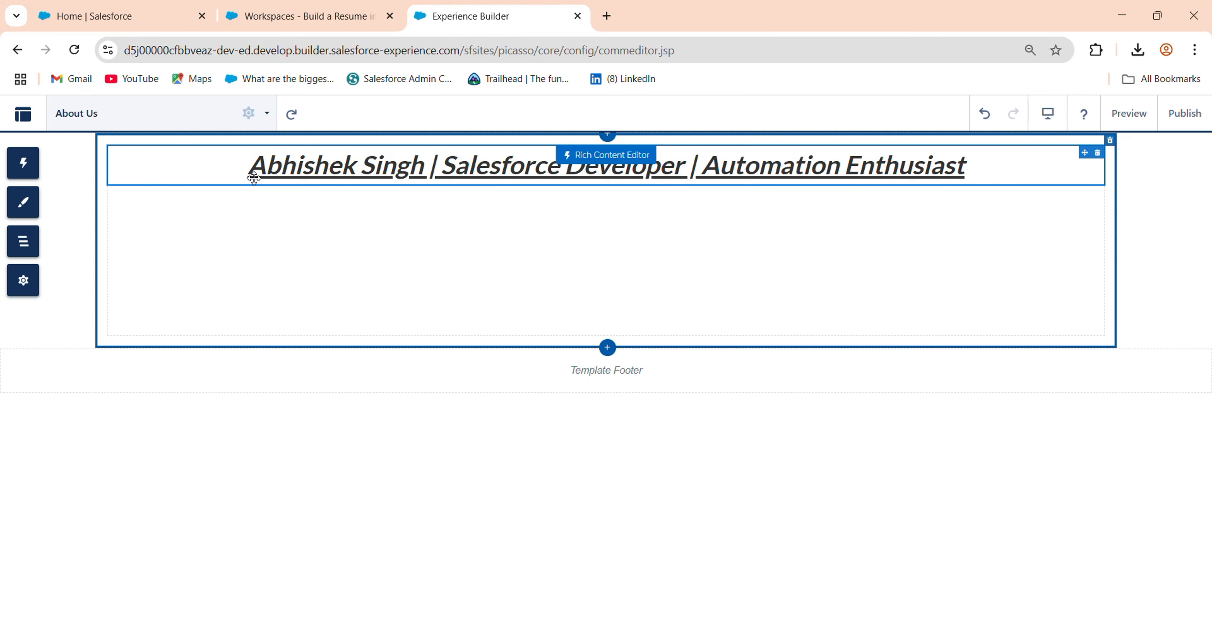
- Format the headline as Heading 4, change its typeface to a plain sans-serif font, and close the section's properties
left_click(253, 178)
triple_click(351, 157)
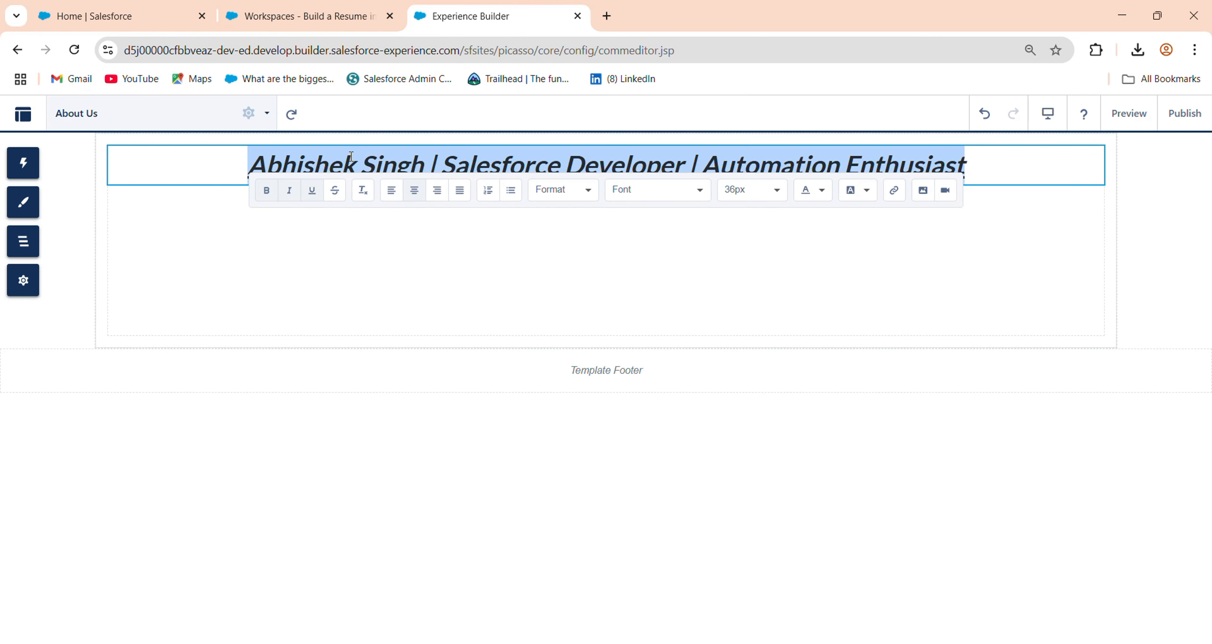
left_click(570, 190)
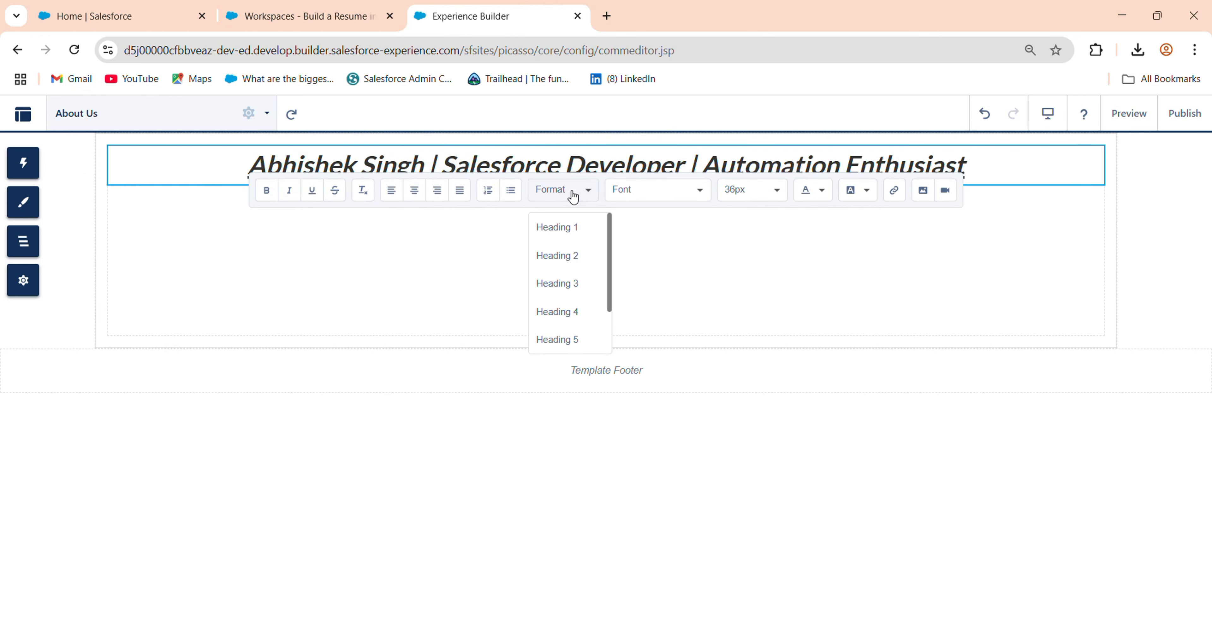
left_click(579, 322)
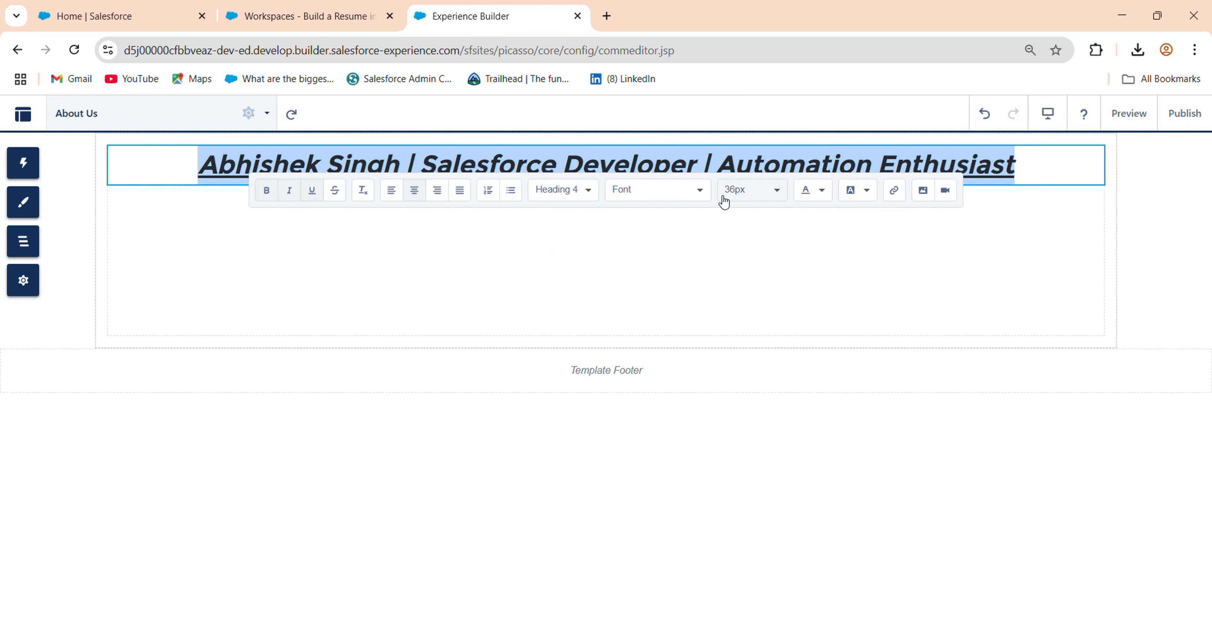
left_click(700, 193)
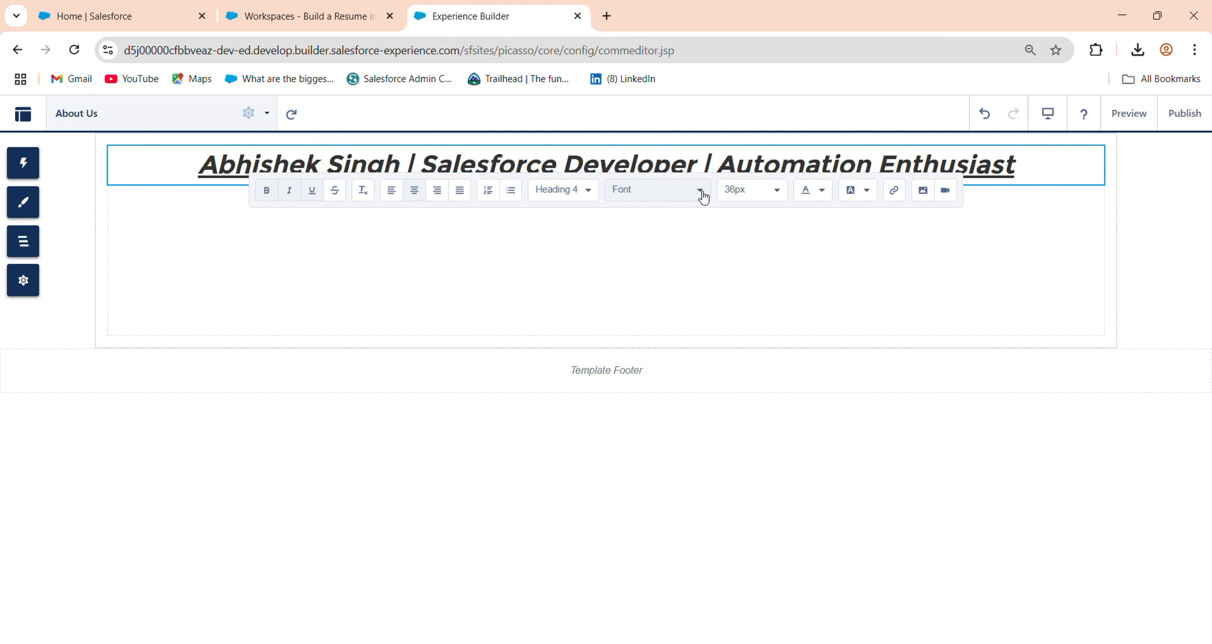
left_click(701, 295)
left_click(643, 300)
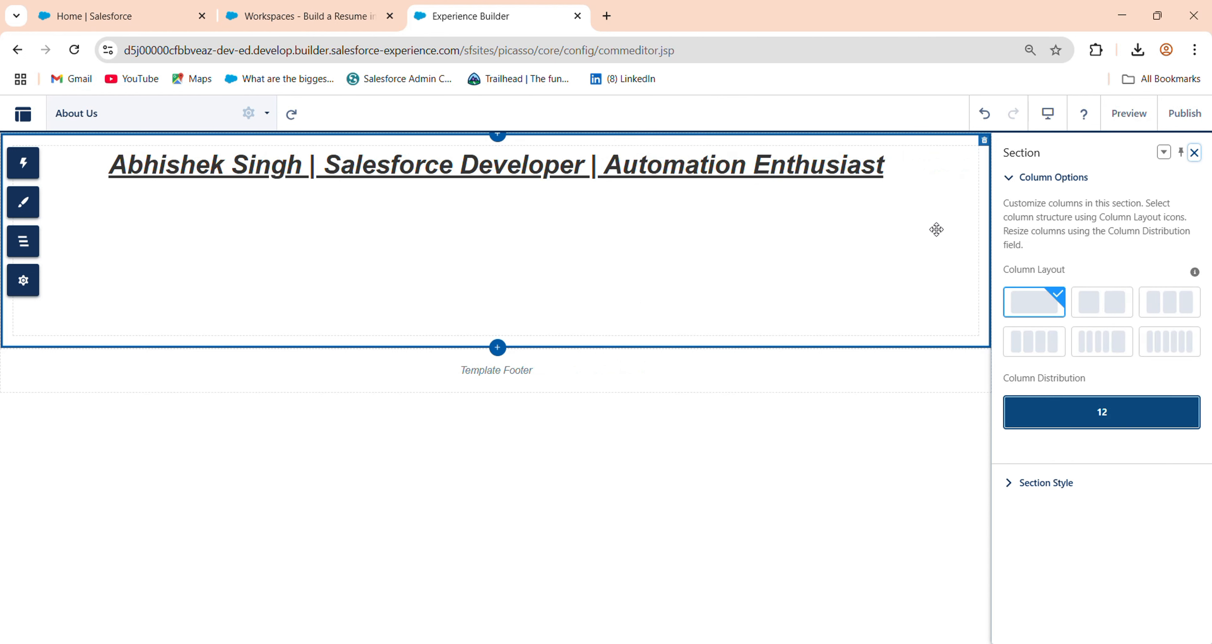
left_click(1194, 153)
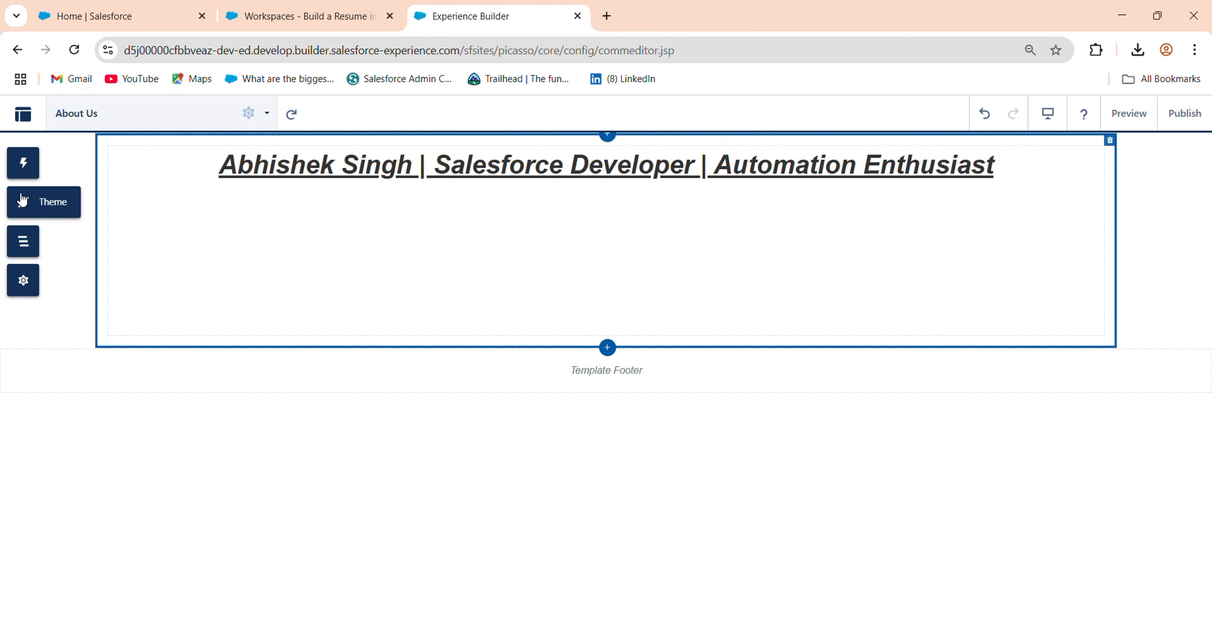
- Add a second Rich Content Editor component below the headline and switch to the Word document with the bio text
left_click(62, 164)
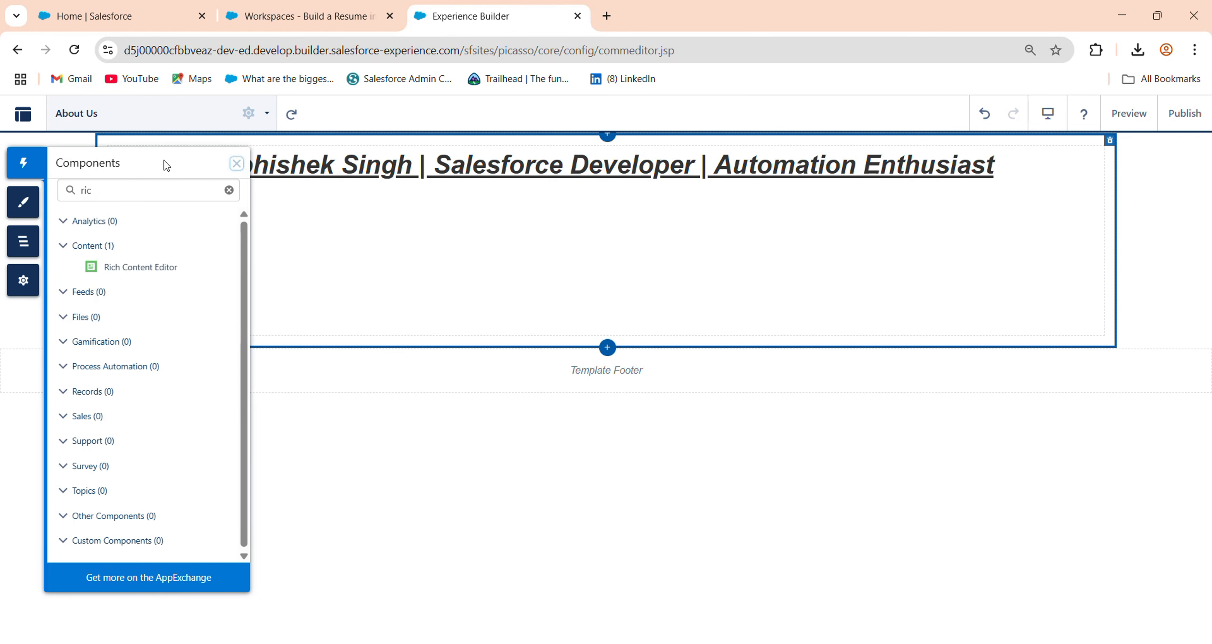
left_click_drag(151, 267, 454, 217)
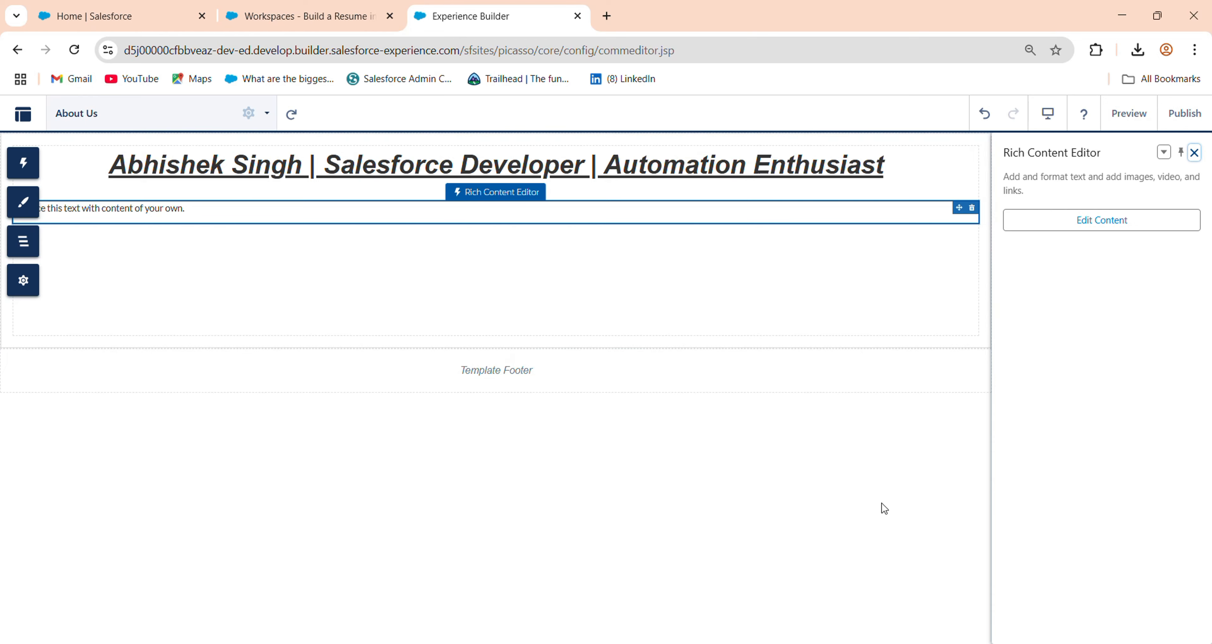
left_click(852, 607)
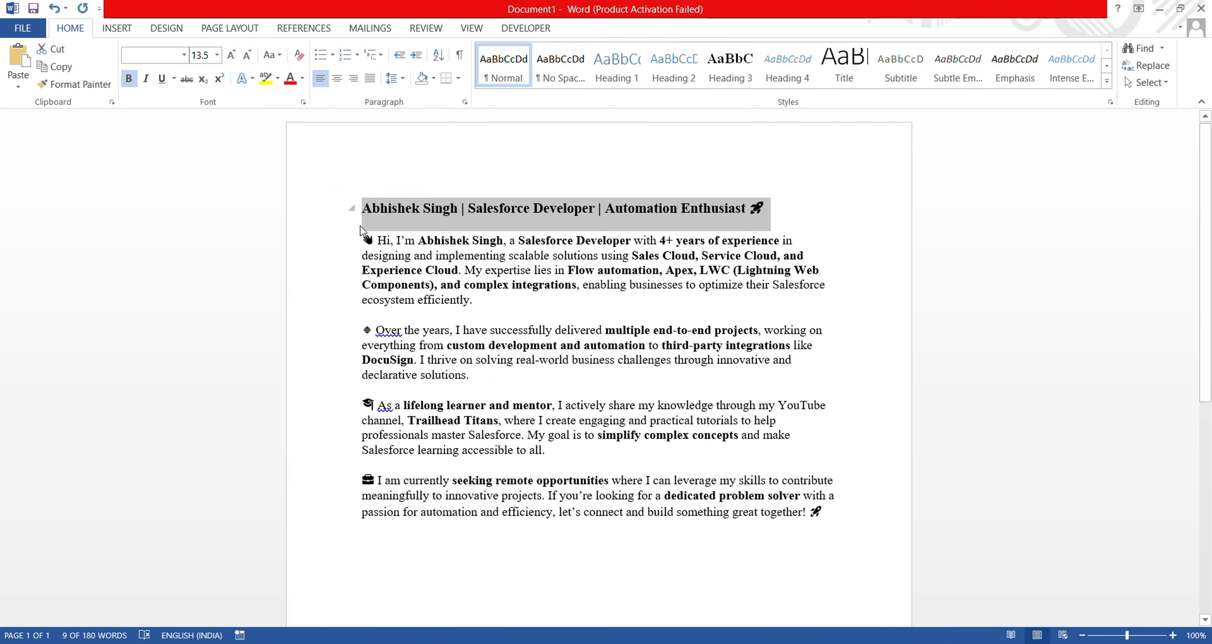
- Copy the four bio paragraphs from the Word document and paste them over the second Rich Content Editor's placeholder text on the About Us page
left_click(362, 242)
left_click_drag(362, 242, 906, 519)
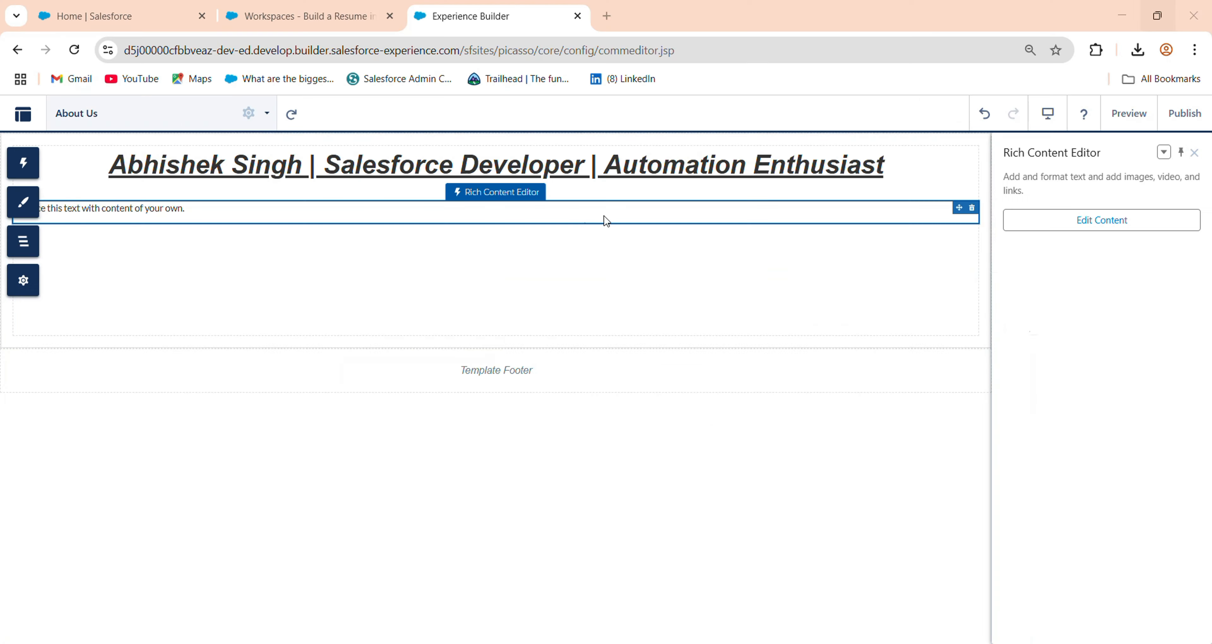
left_click(1159, 9)
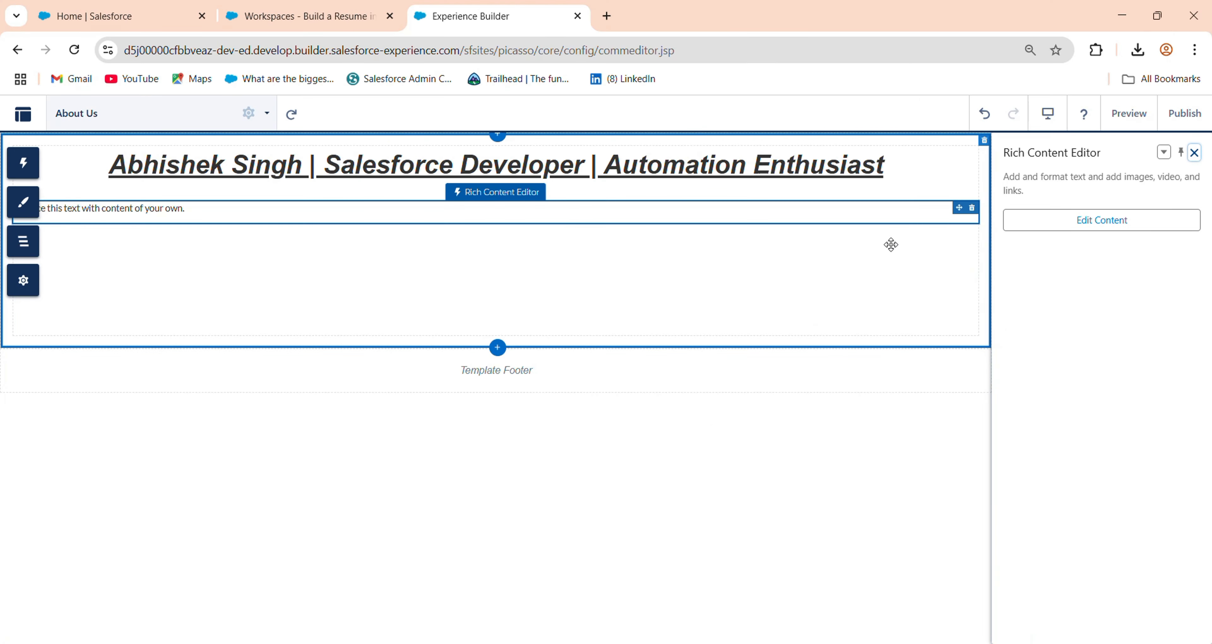
left_click(1100, 220)
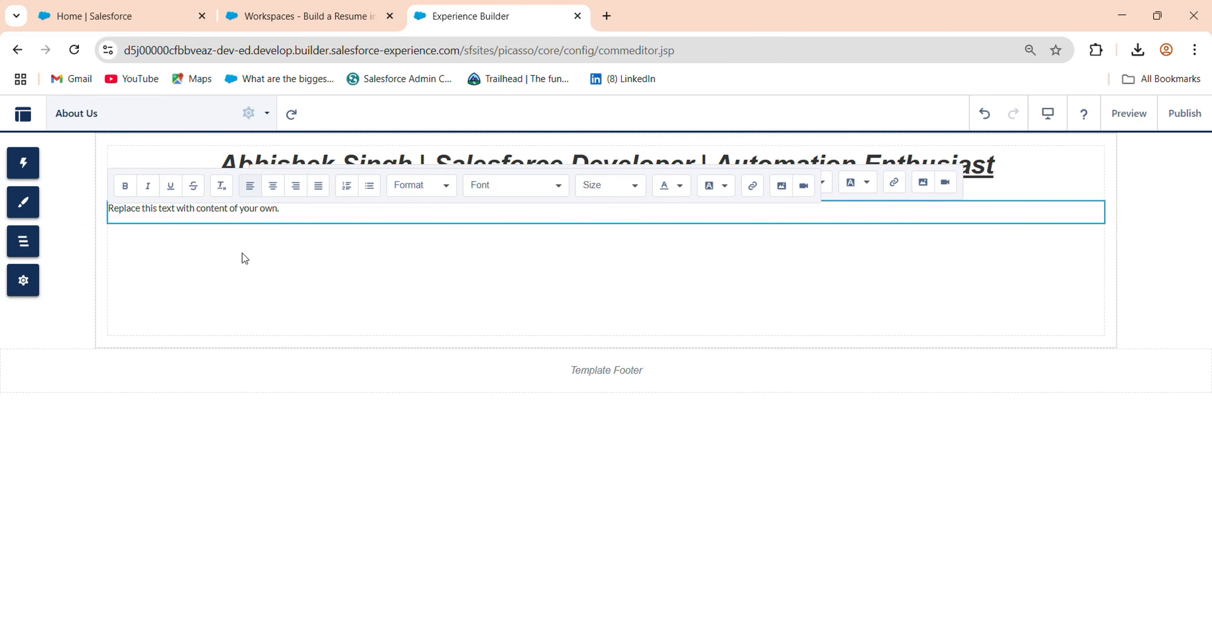
key("ctrl+a")
key("ctrl+v")
- Set the font size of the entire bio text to 28px
key("ctrl+a")
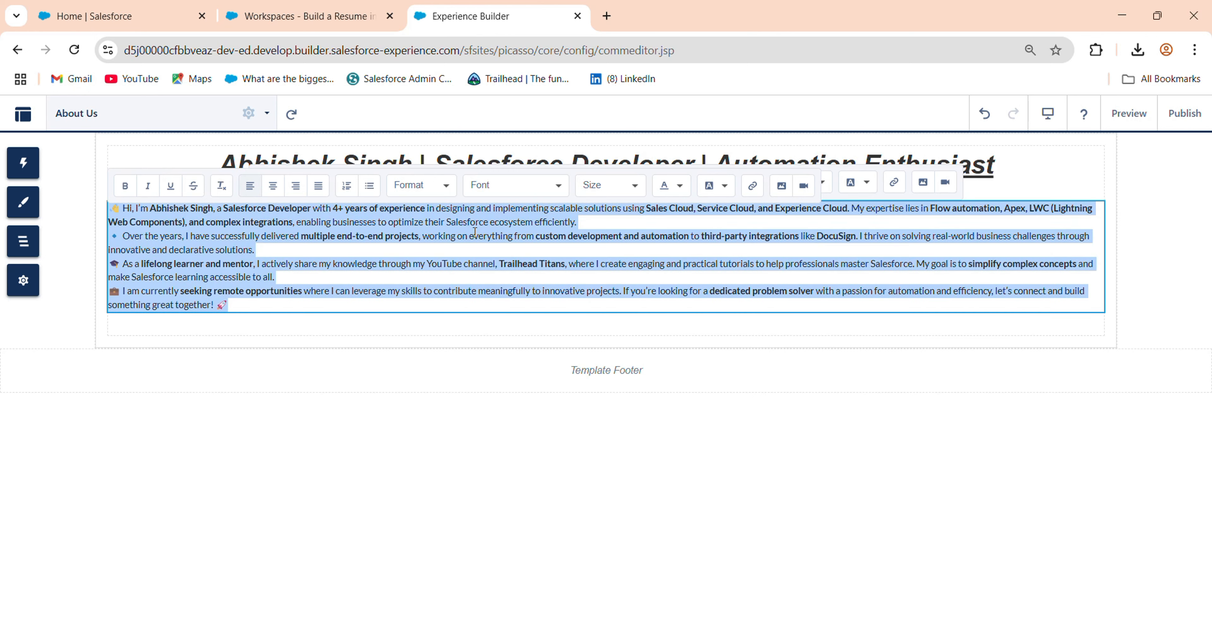
left_click(634, 193)
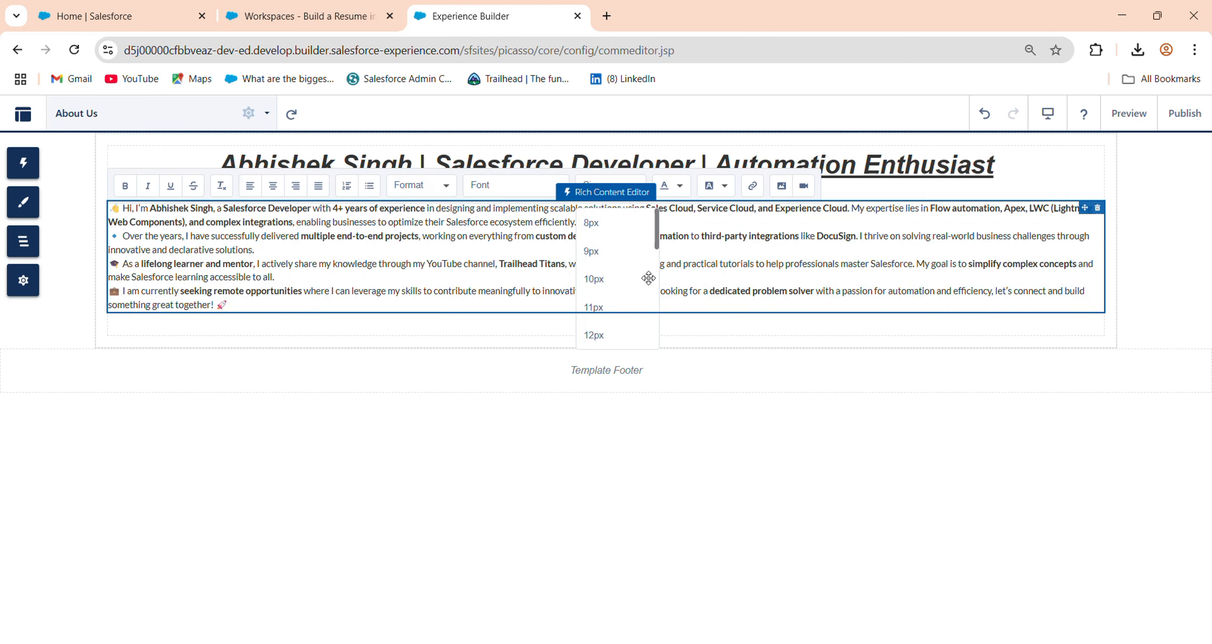
left_click(657, 231)
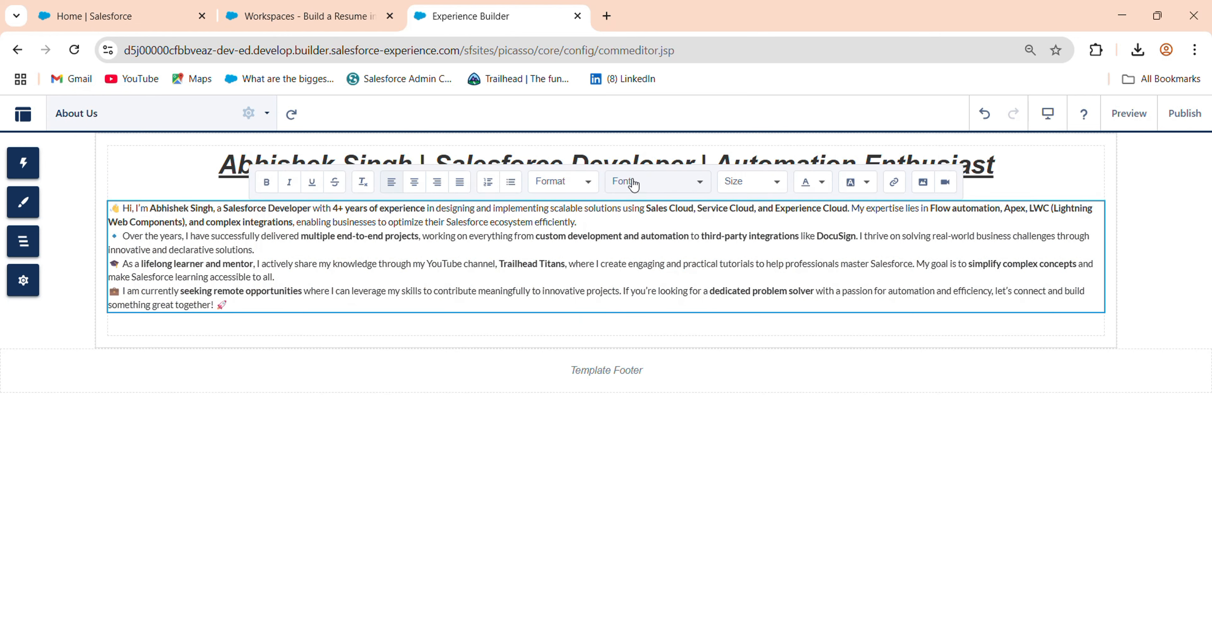
left_click(635, 182)
left_click(461, 224)
double_click(461, 224)
key("ctrl+a")
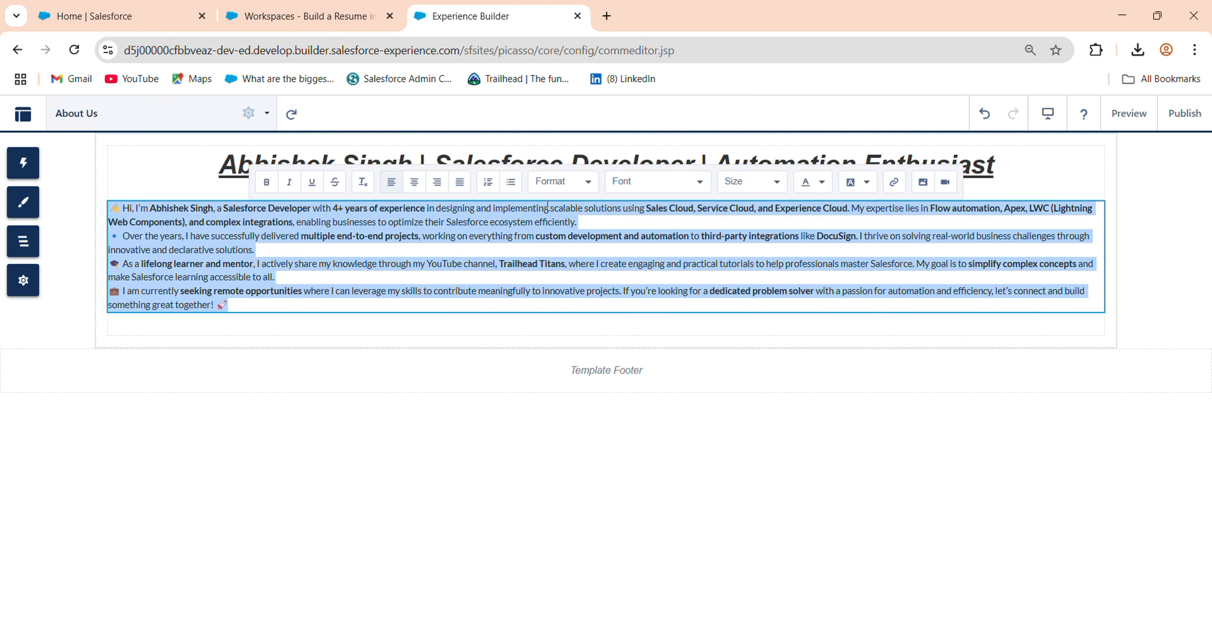
left_click(785, 186)
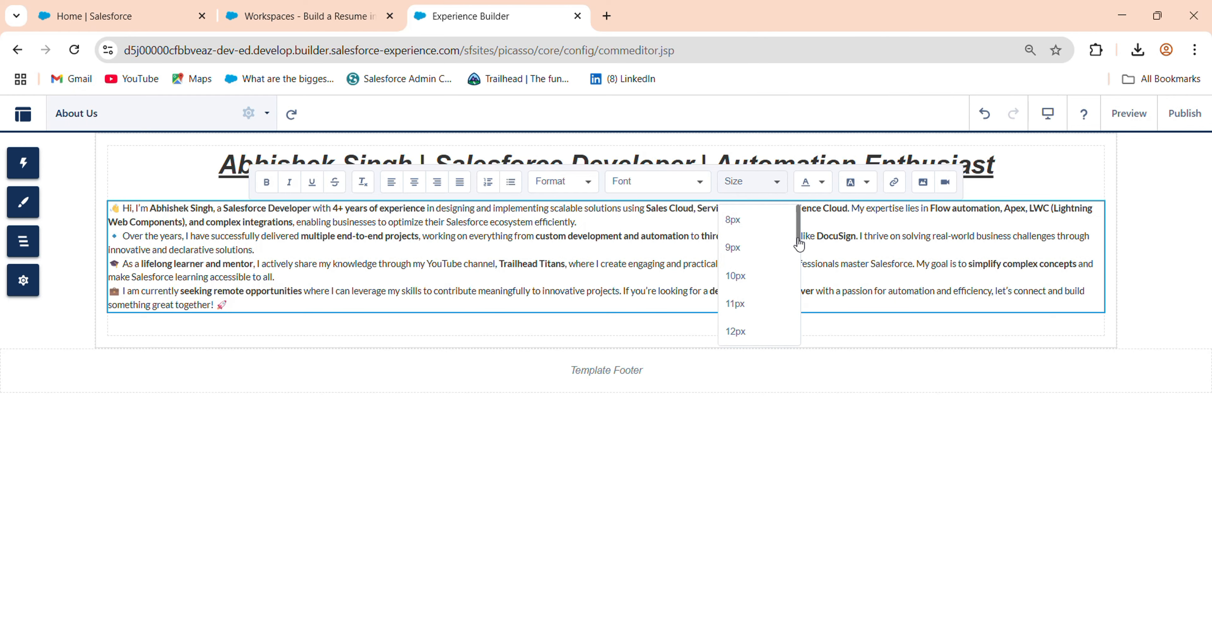
left_click_drag(798, 239, 757, 310)
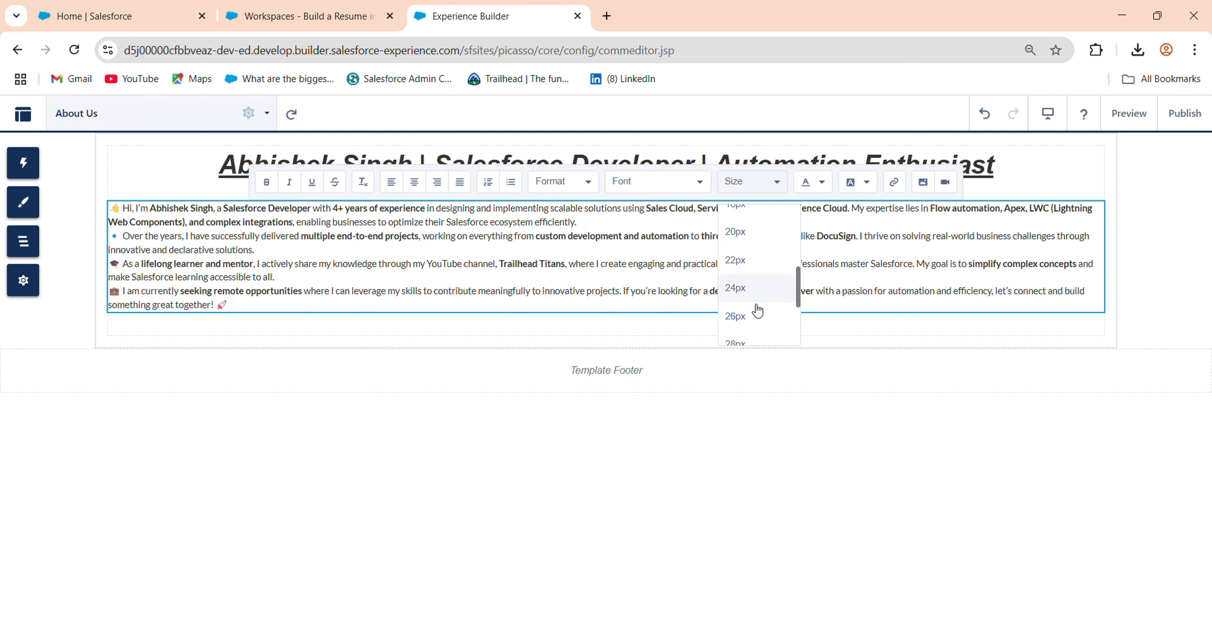
left_click(753, 342)
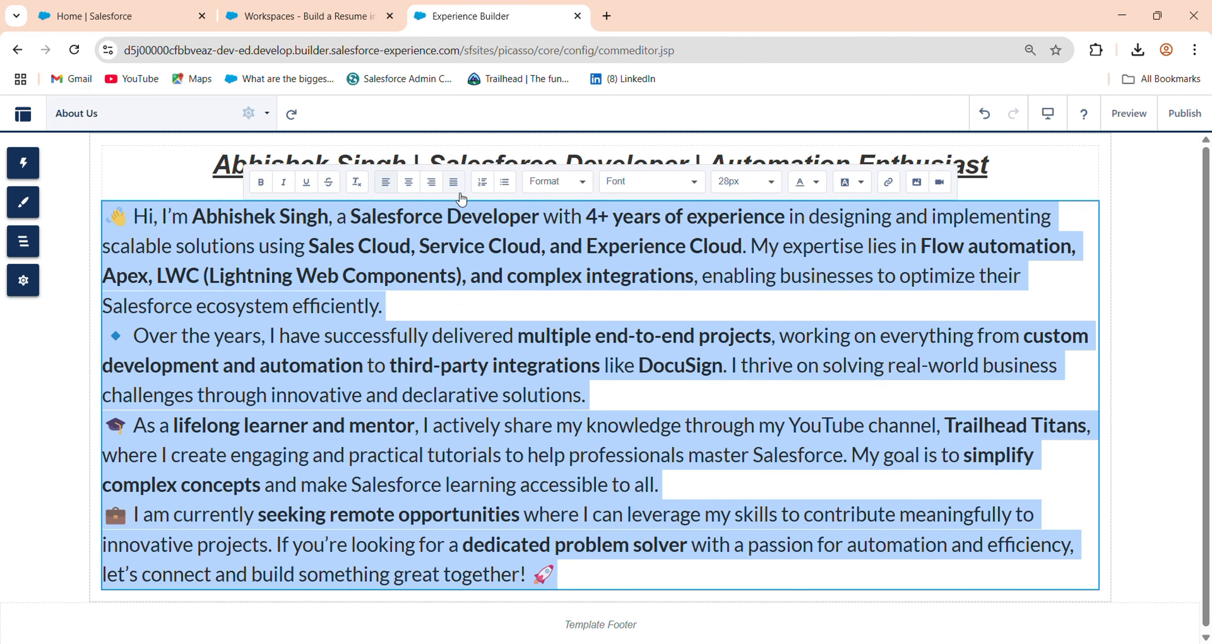
- Make the entire bio text bold, trying italics on it and removing them again
left_click(263, 182)
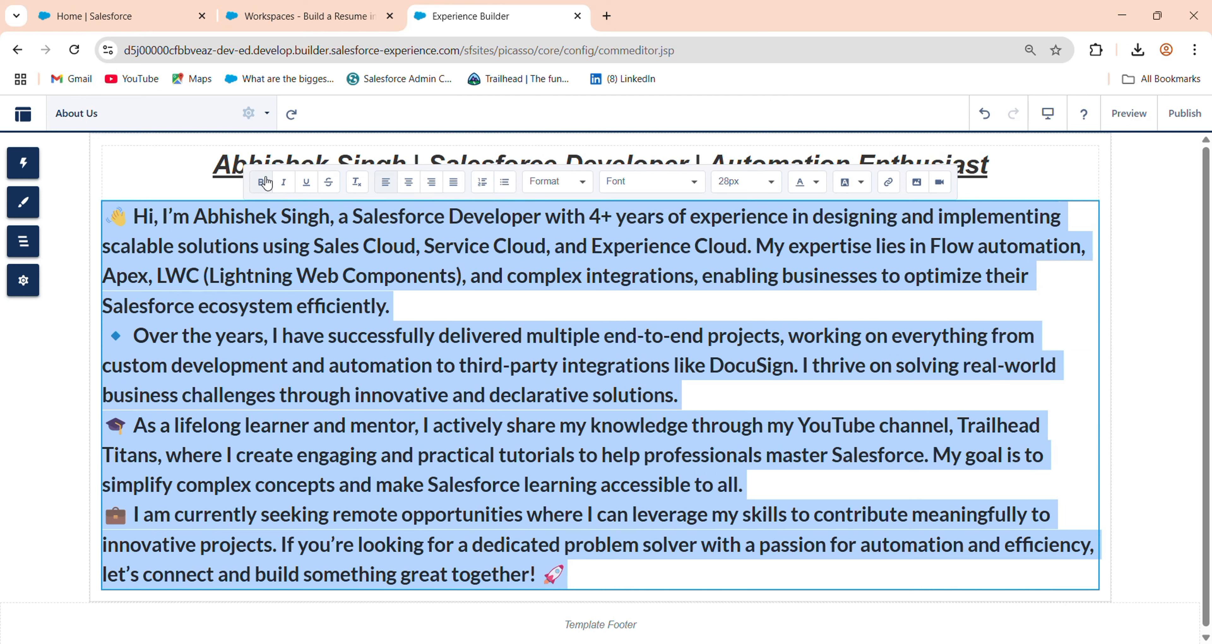
left_click(285, 184)
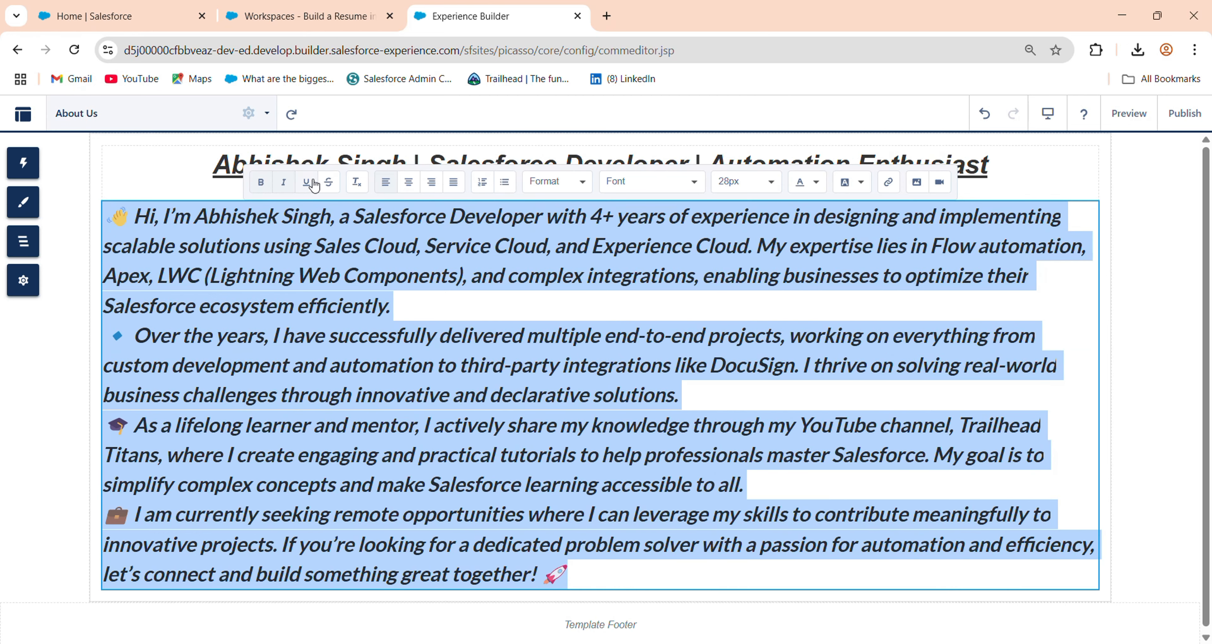
left_click(284, 183)
- Try the Courier font on the bio text, set it to Georgia, and finish editing the component
left_click(611, 181)
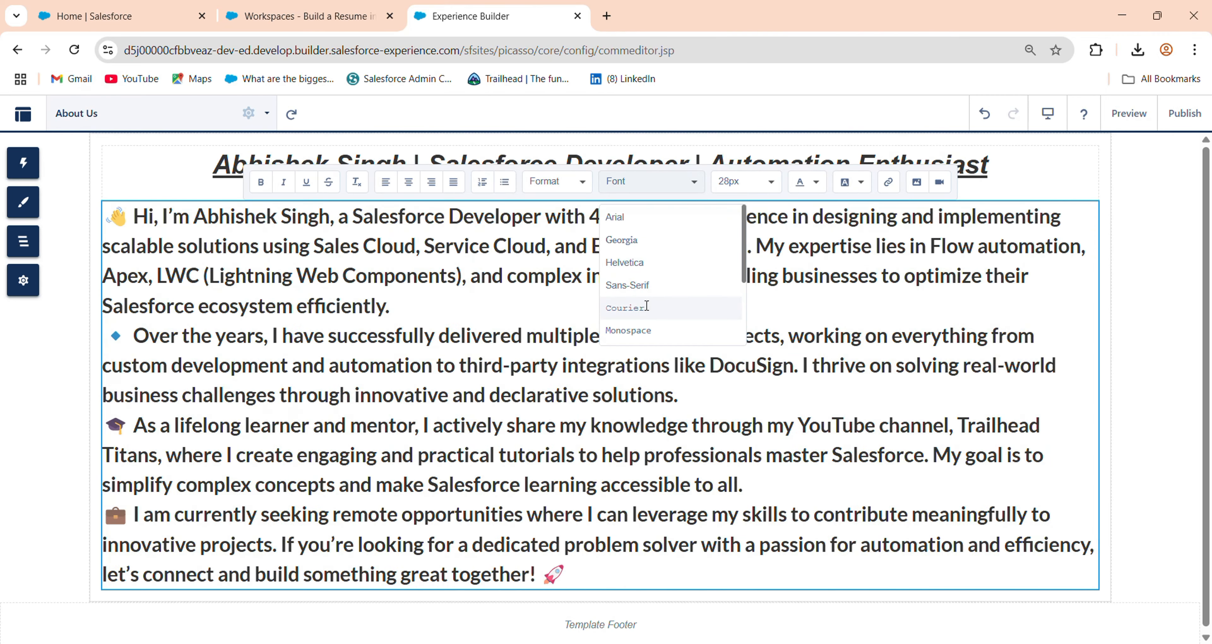
left_click(642, 307)
left_click(611, 184)
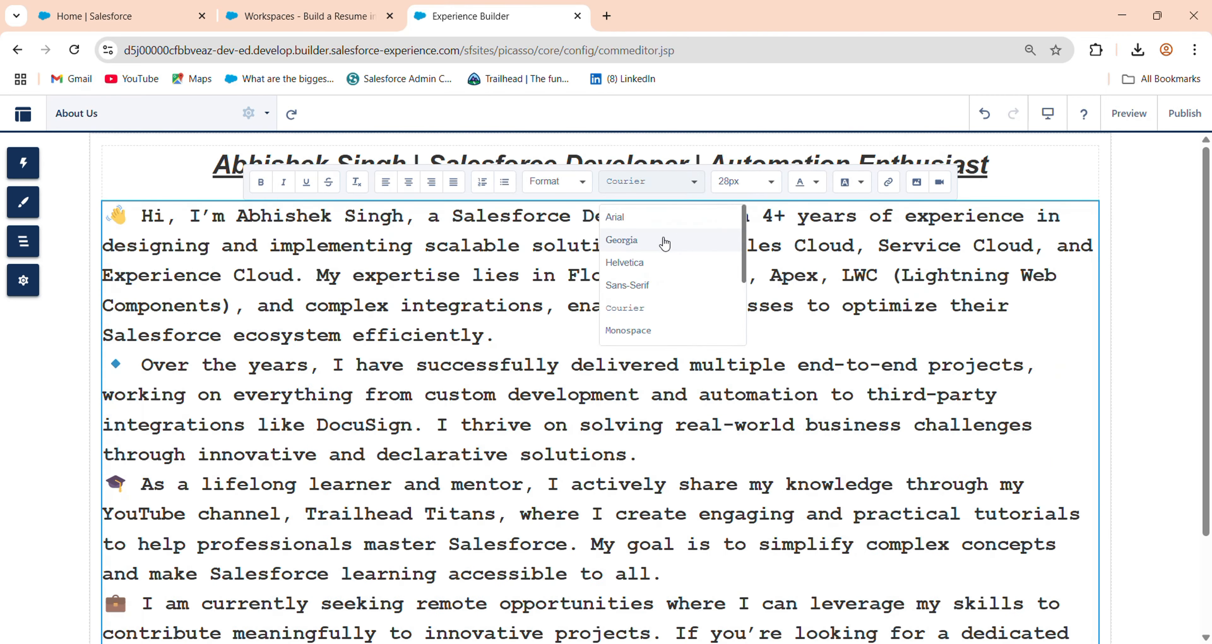
left_click(665, 242)
left_click(590, 264)
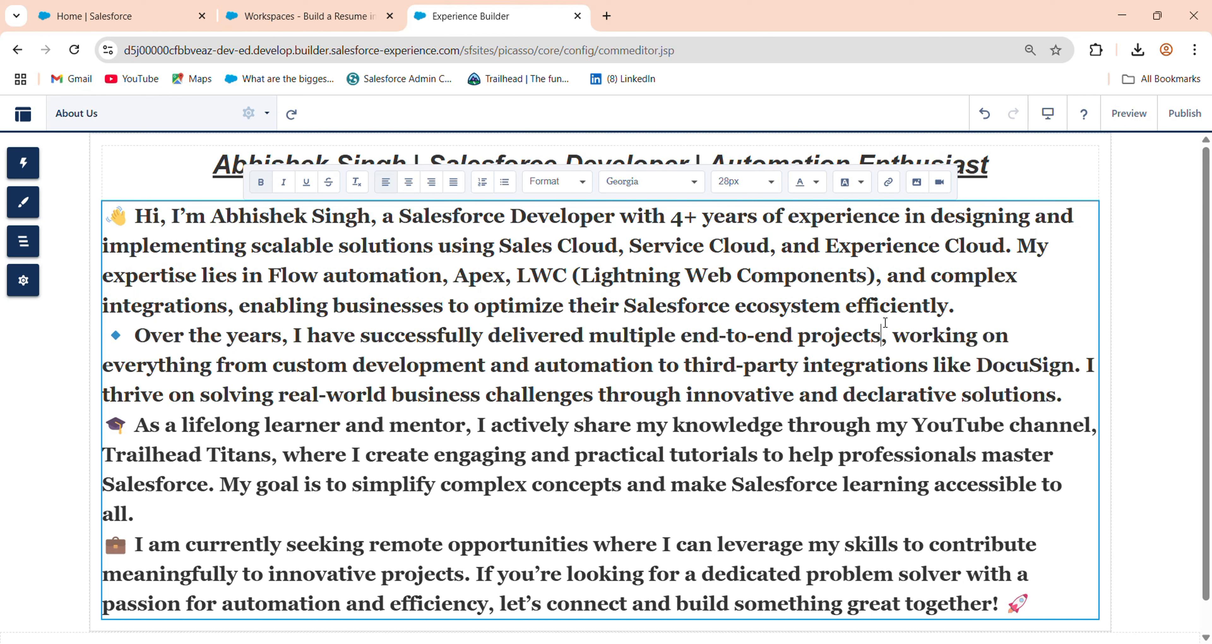
left_click(1179, 188)
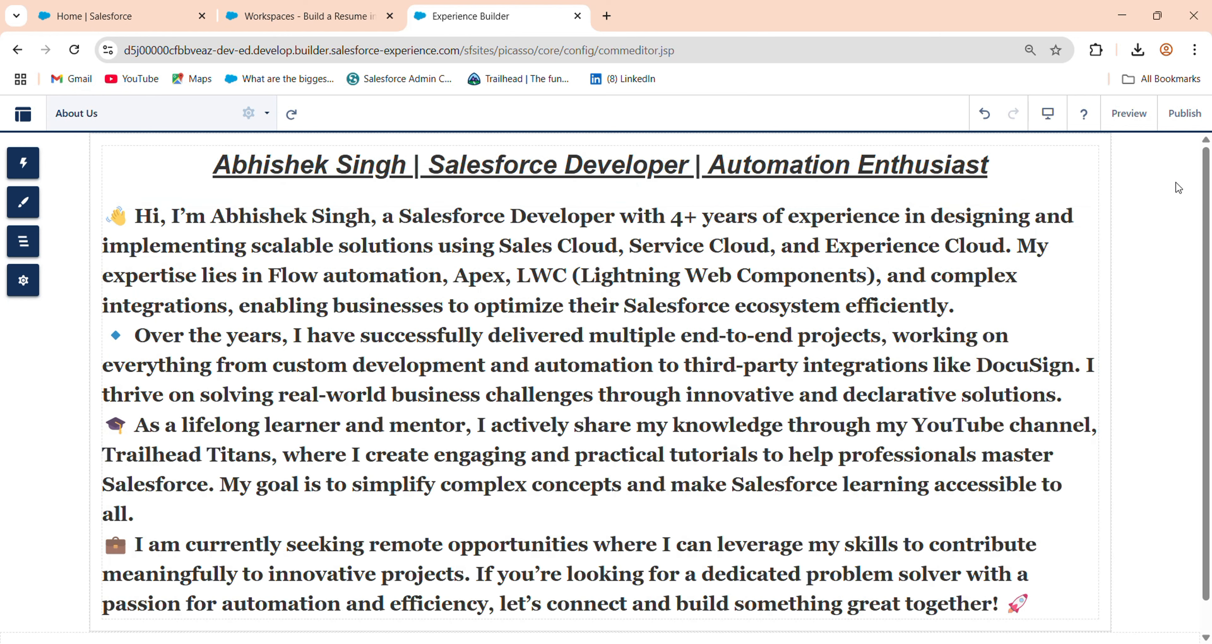
- Start a new blank page for the site using the Flexible Layout
left_click(166, 114)
left_click(174, 612)
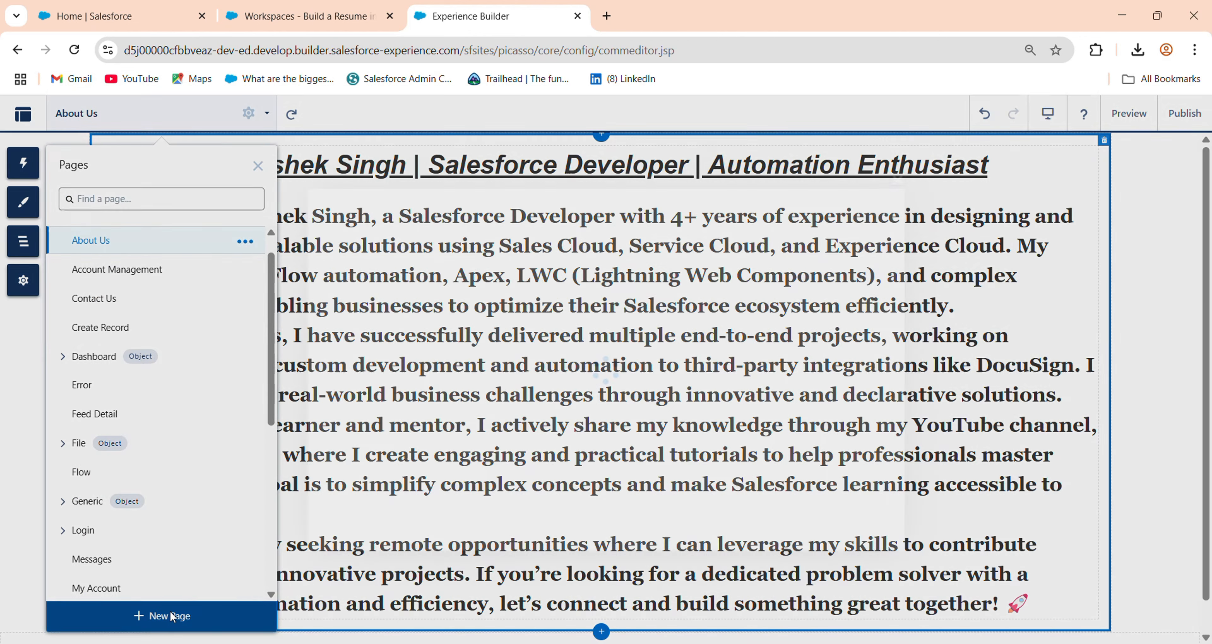
left_click(457, 304)
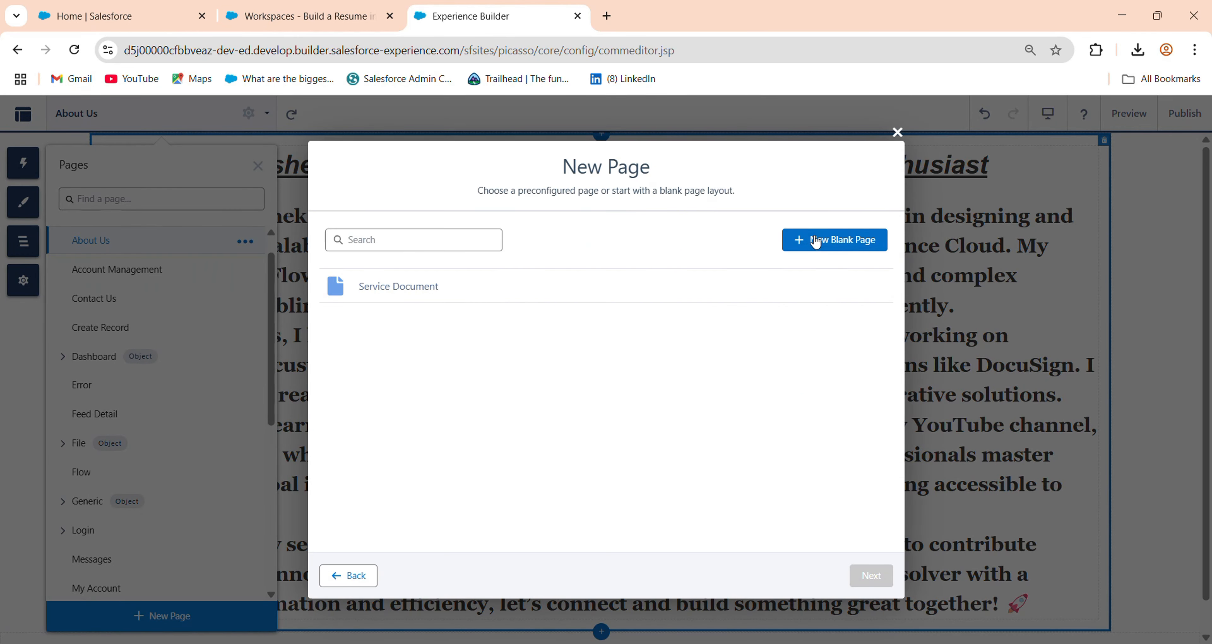
left_click(817, 239)
left_click(806, 527)
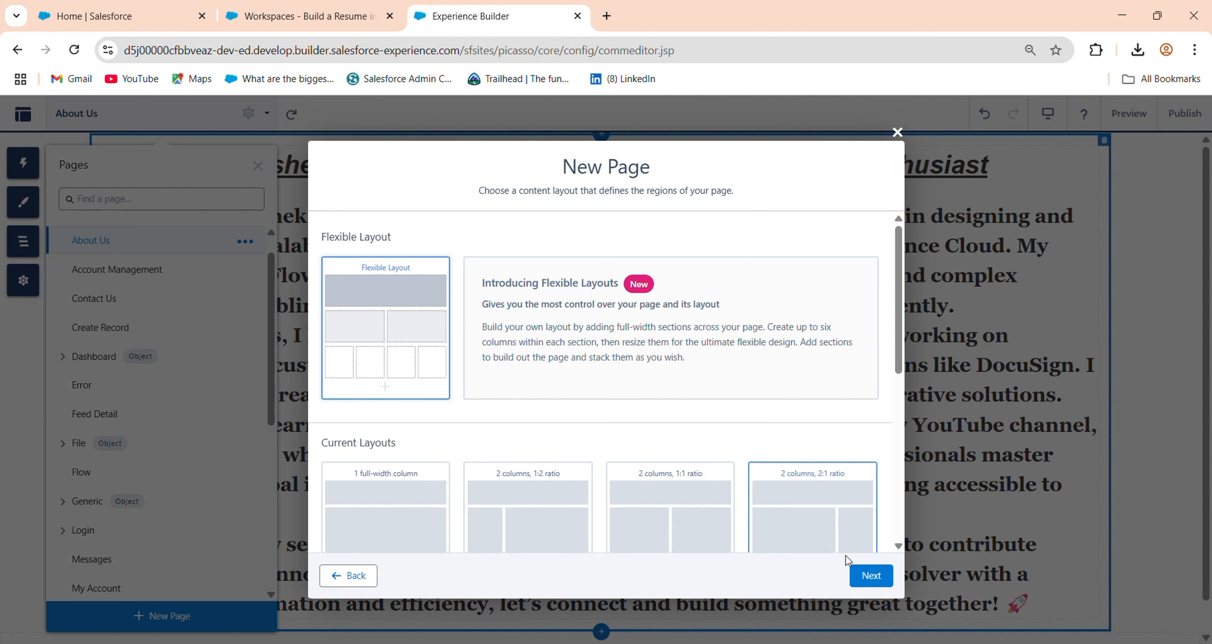
left_click(871, 575)
- Name the page Experience with Experience as its API name, and create it
type("E")
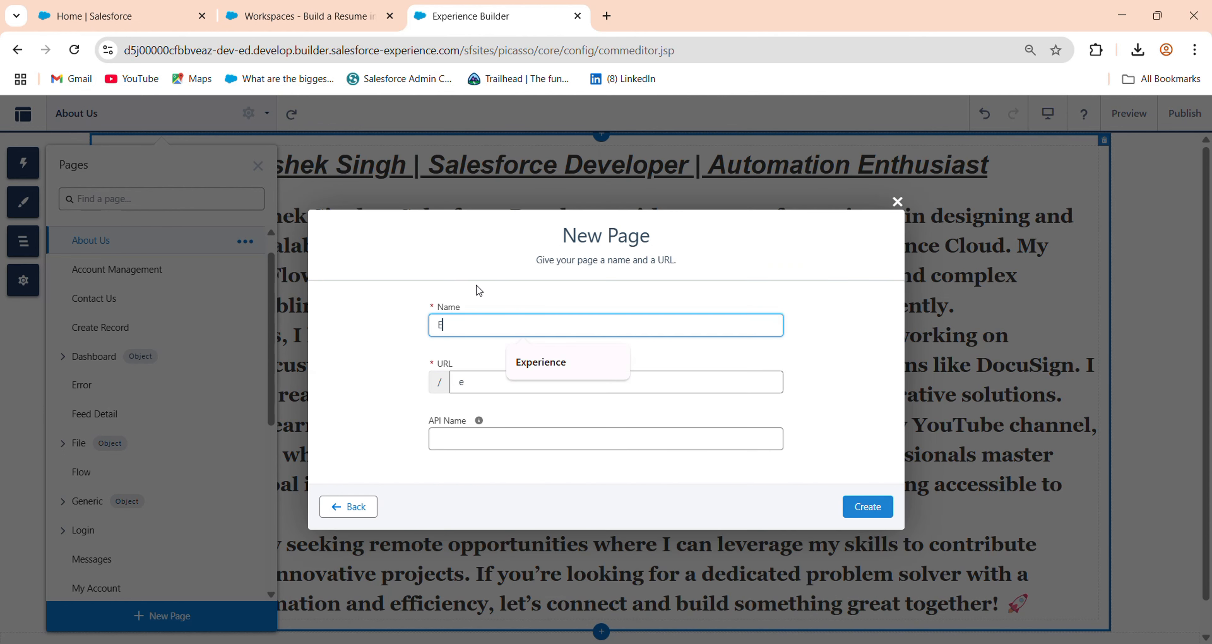
type("xpe")
left_click(557, 366)
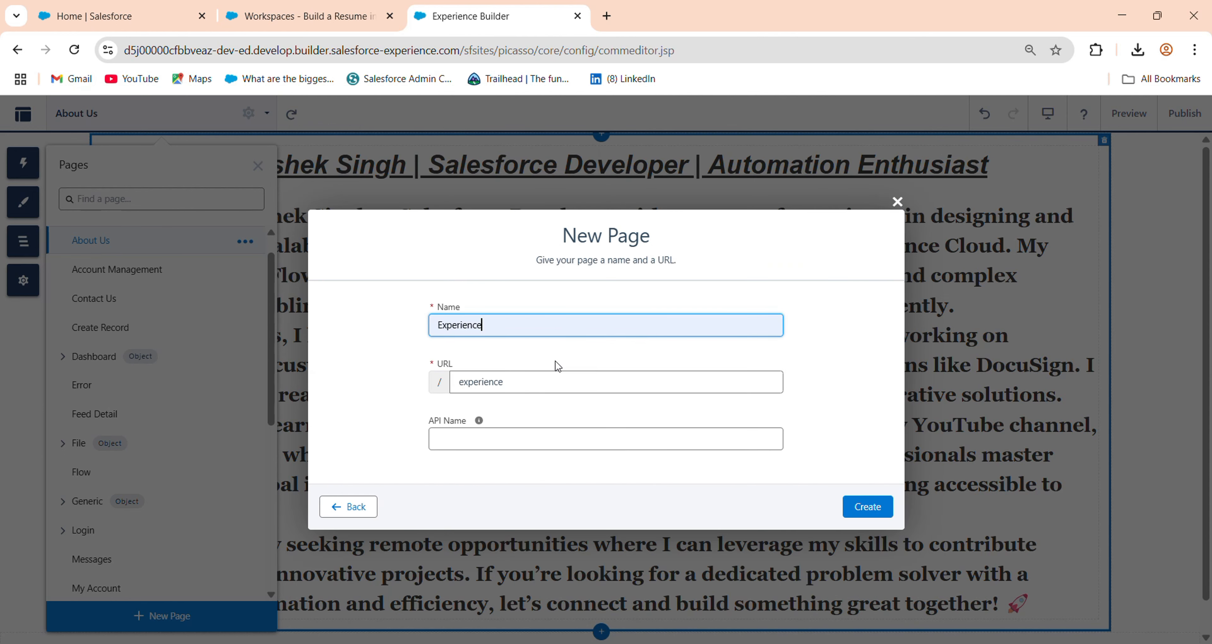
left_click(508, 436)
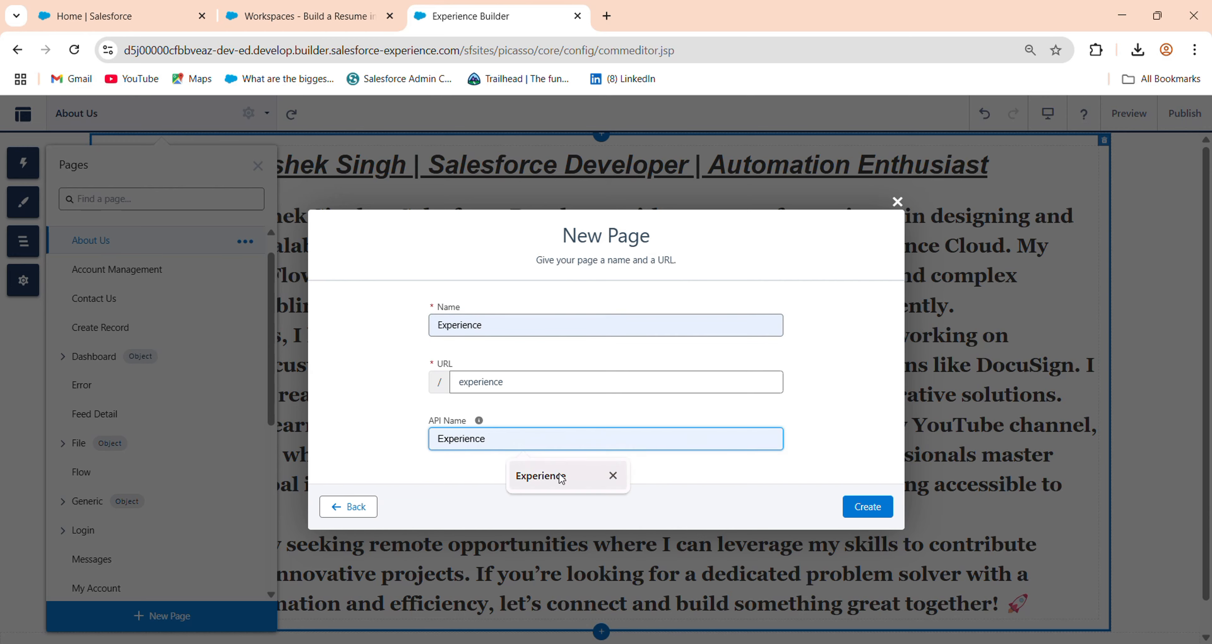
left_click(560, 476)
left_click(852, 499)
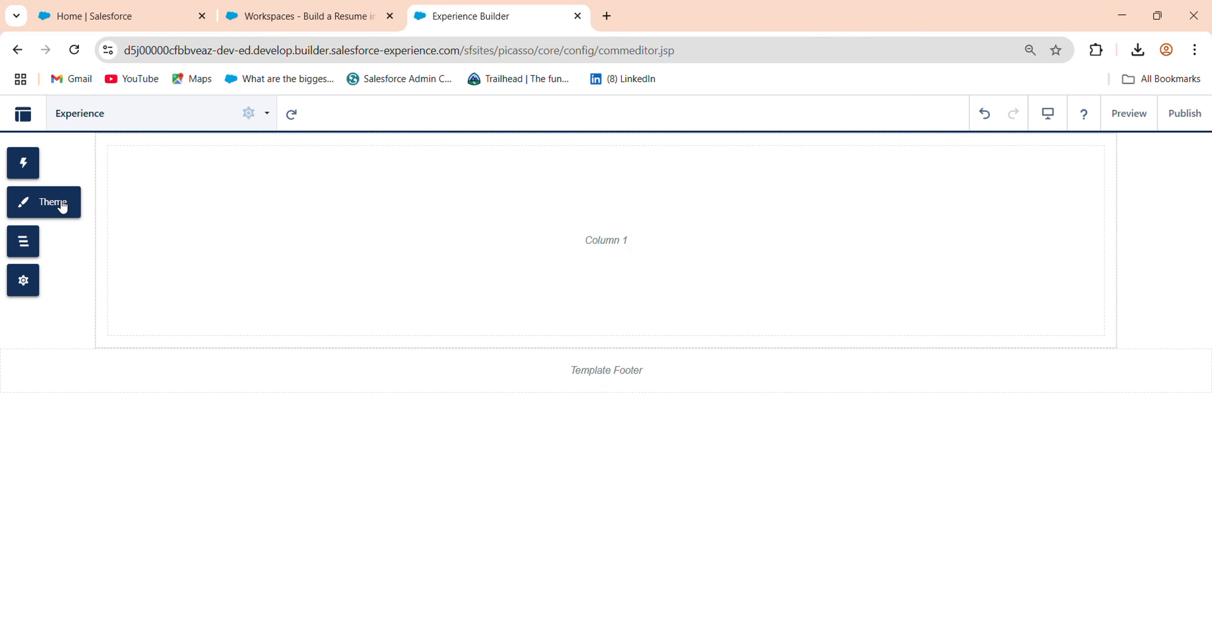
- Find the Rich Content Editor component and add it to Column 1 of the Experience page
left_click(62, 206)
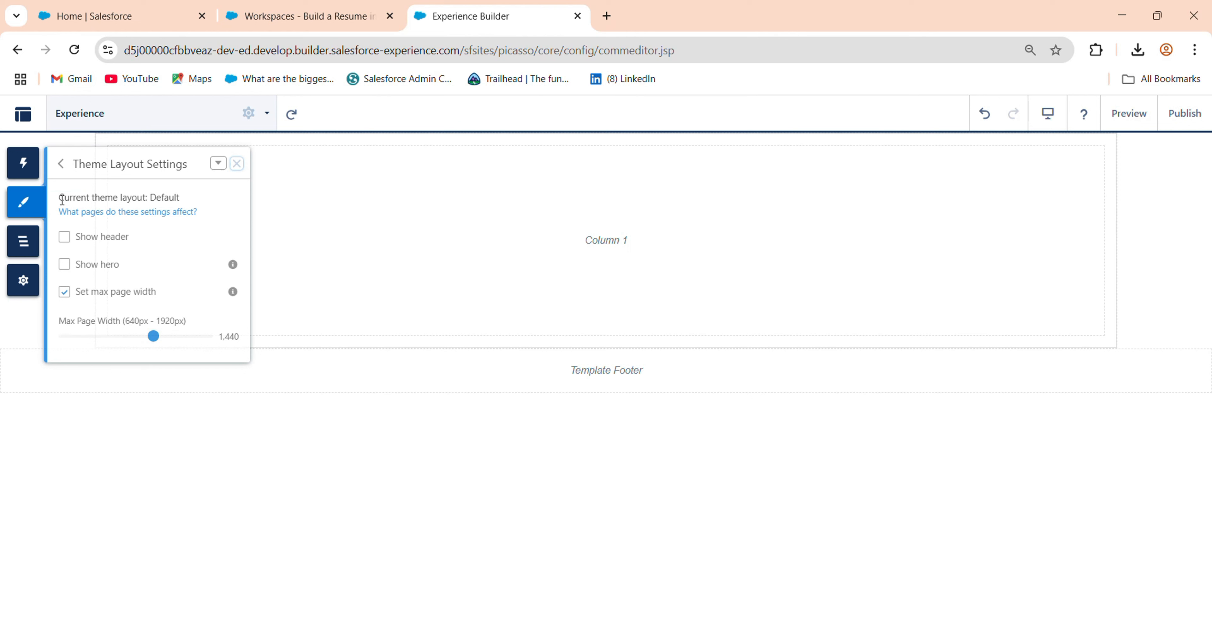
left_click(240, 166)
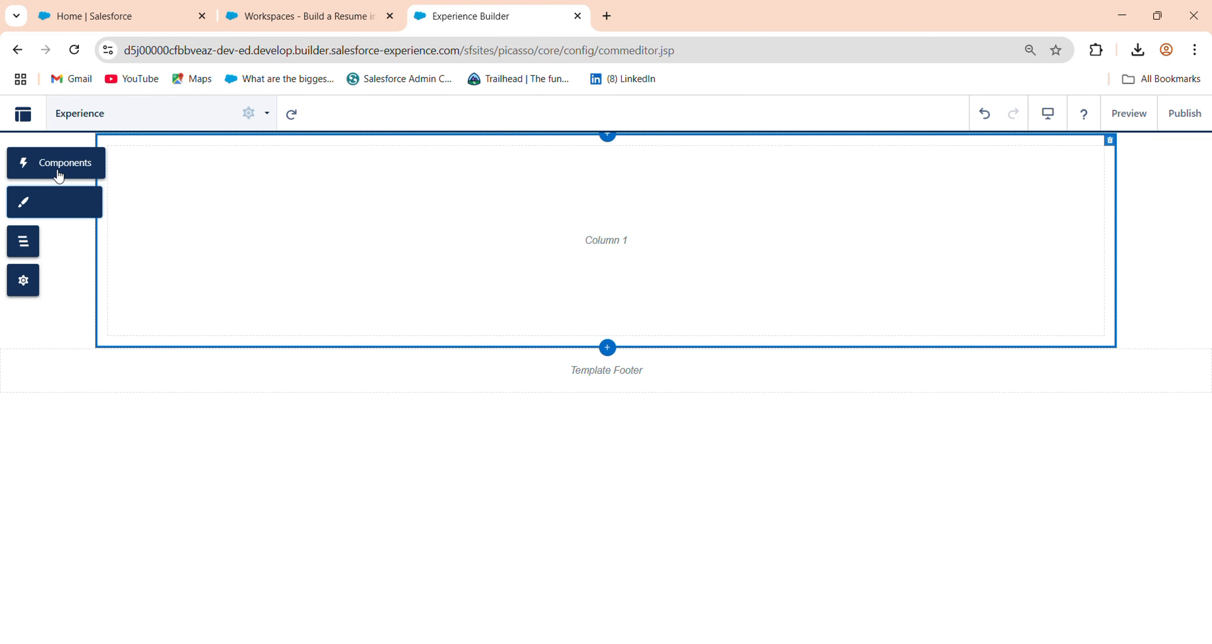
left_click(59, 172)
left_click(165, 188)
type("ric")
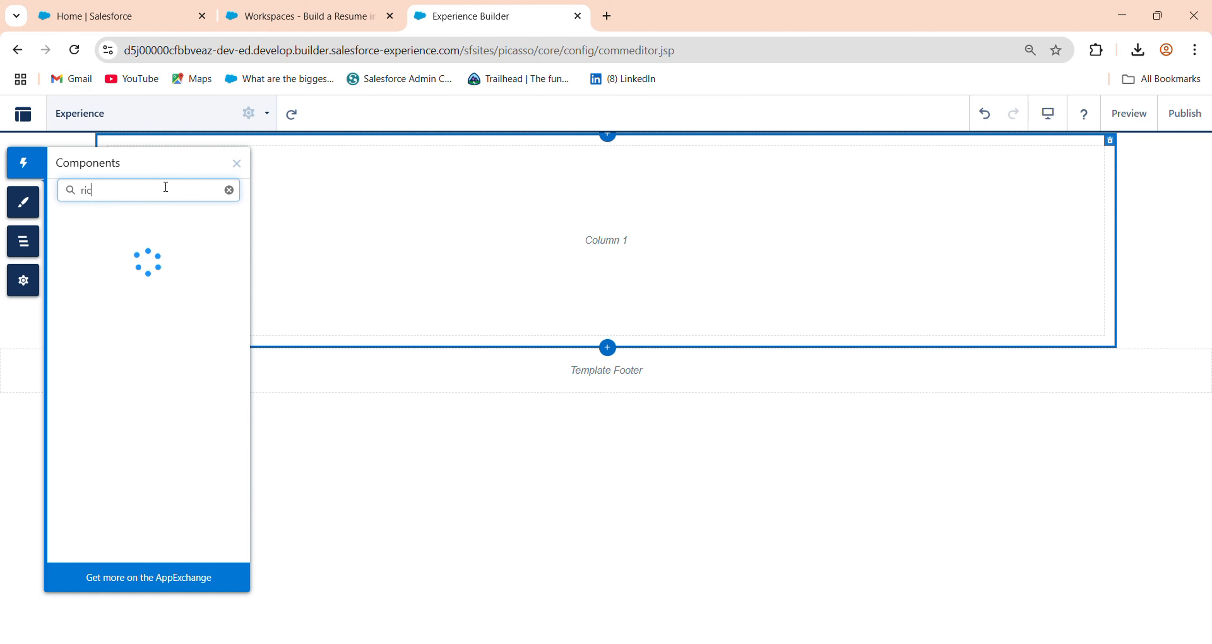
type("k")
key("BackSpace")
left_click_drag(132, 269, 665, 250)
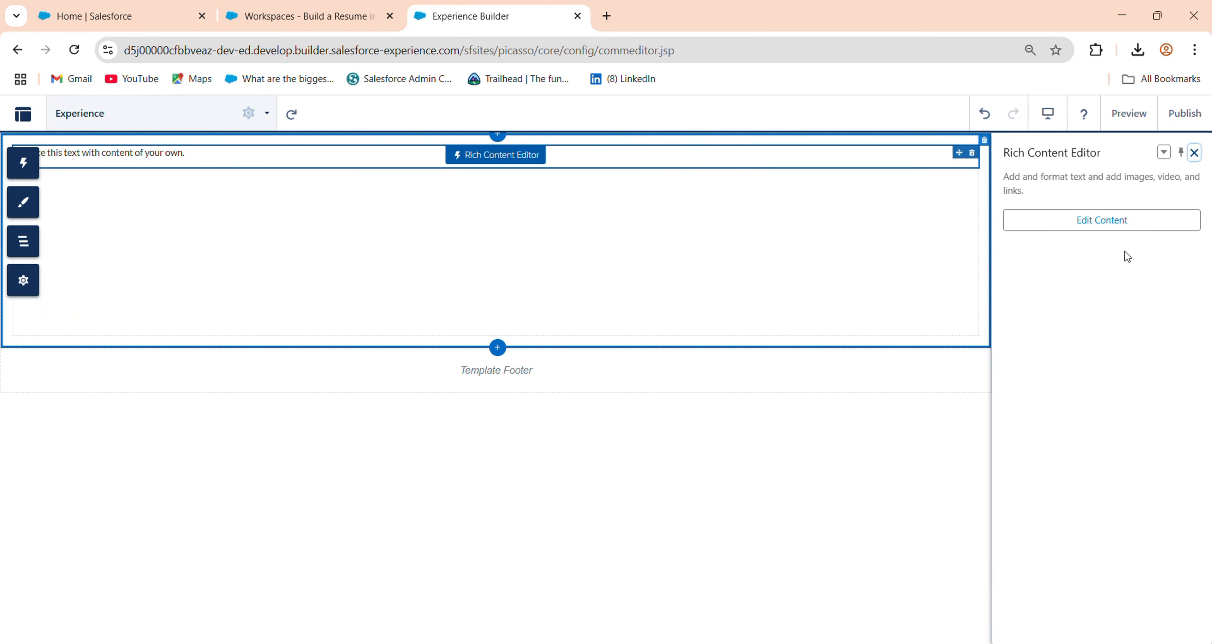
- Replace the new editor's placeholder text with a headline that begins with the person's name in capitals
left_click(1115, 226)
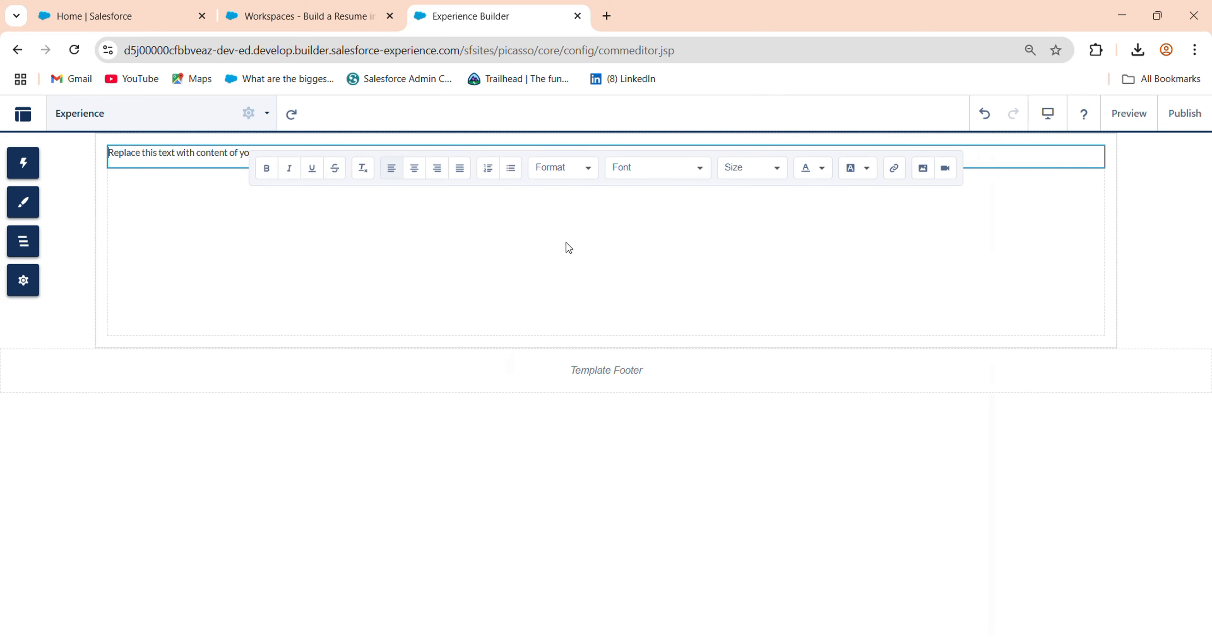
triple_click(227, 154)
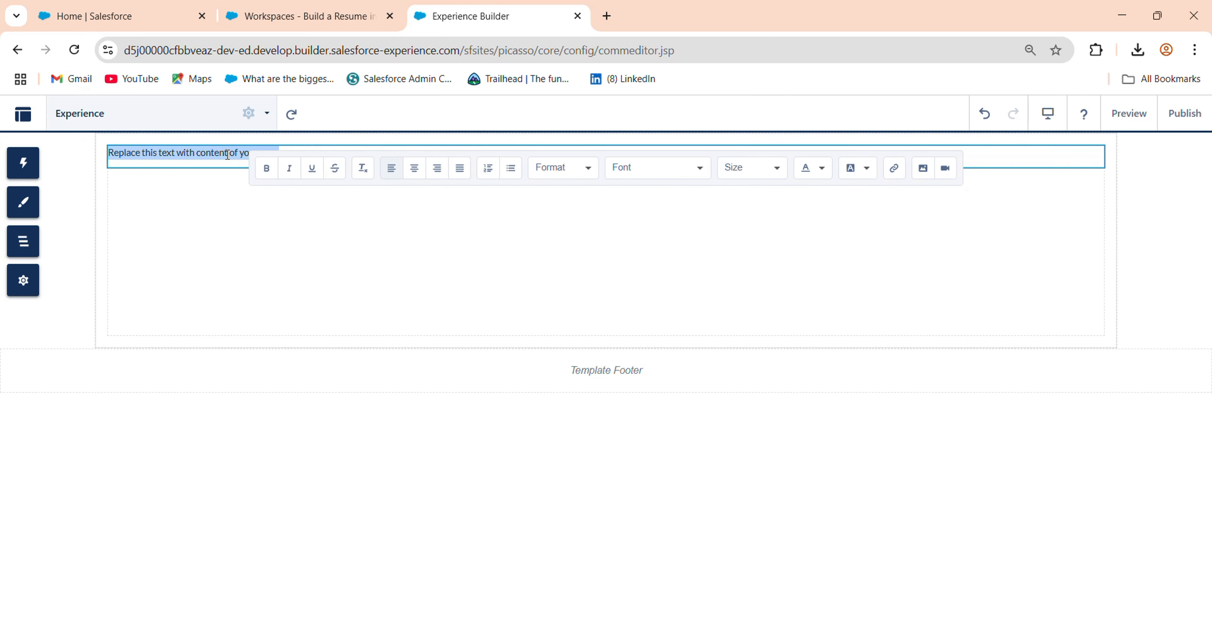
type("ABH")
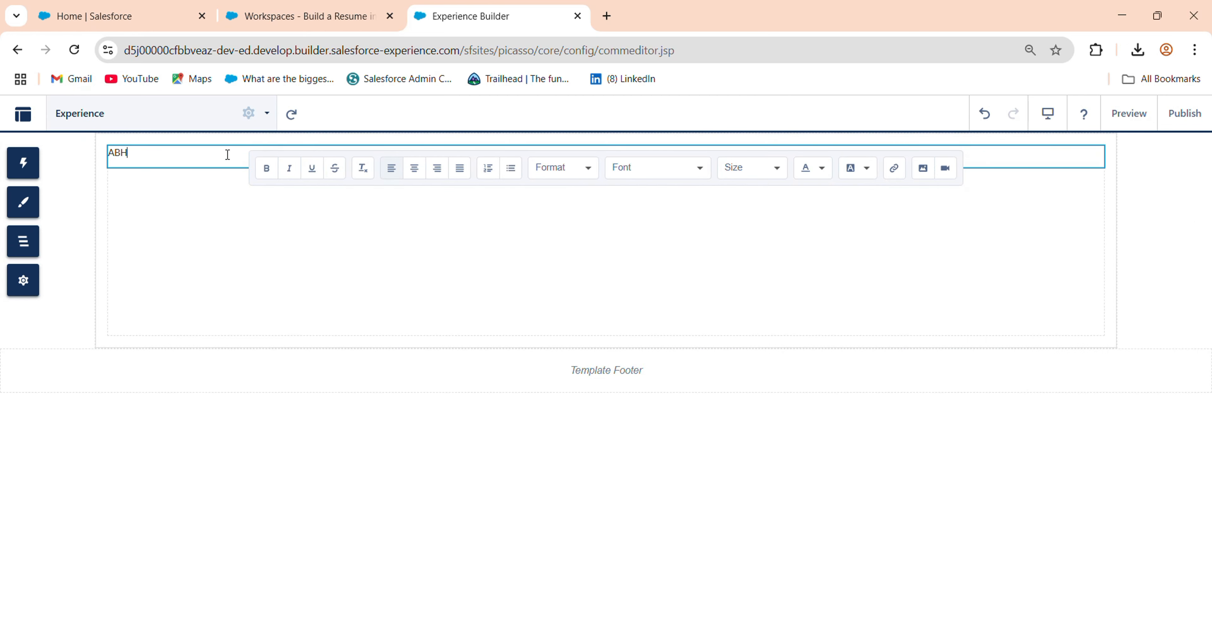
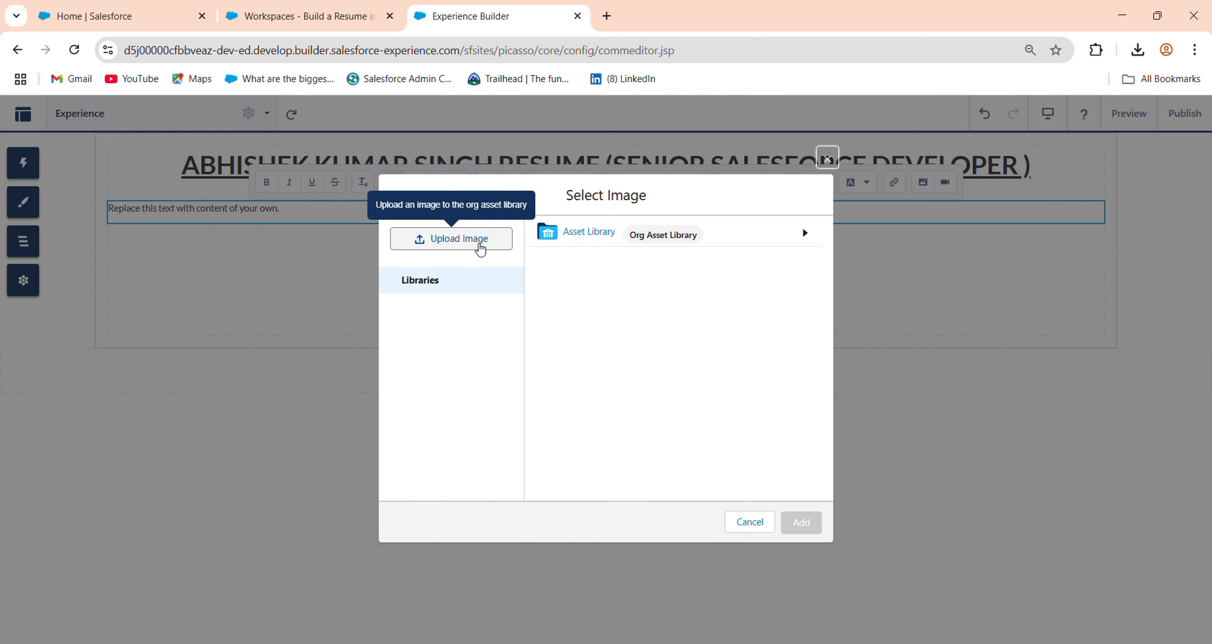
- Upload the resume PNG image into the second Rich Content Editor below the headline, and open the list of site pages
left_click(479, 249)
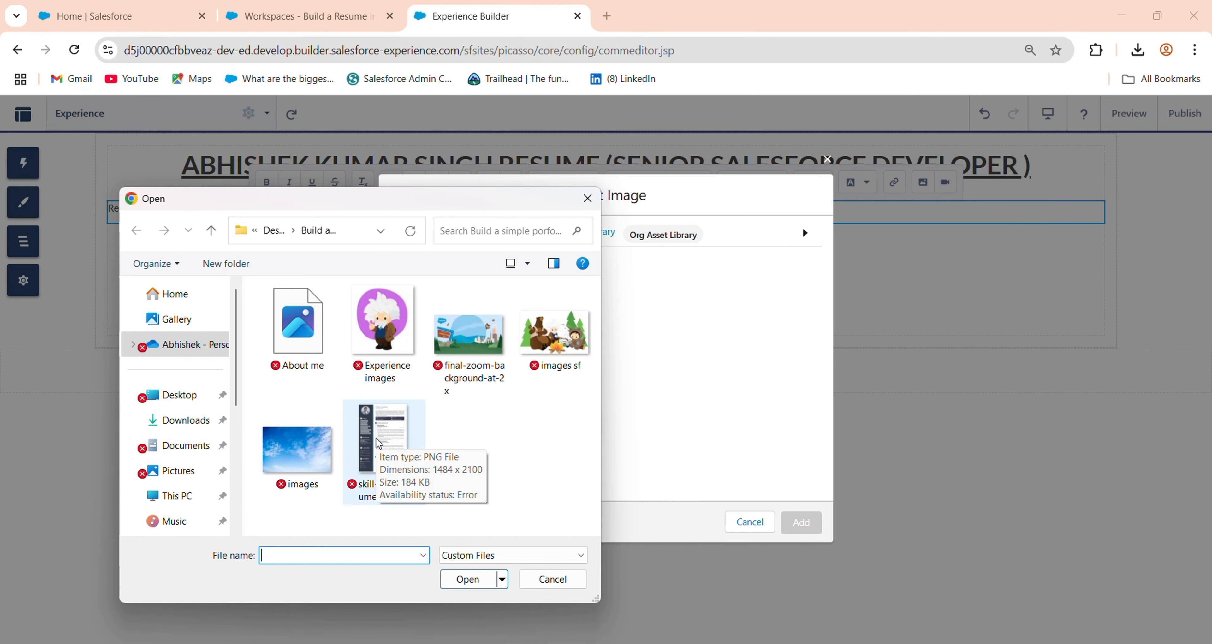
double_click(397, 445)
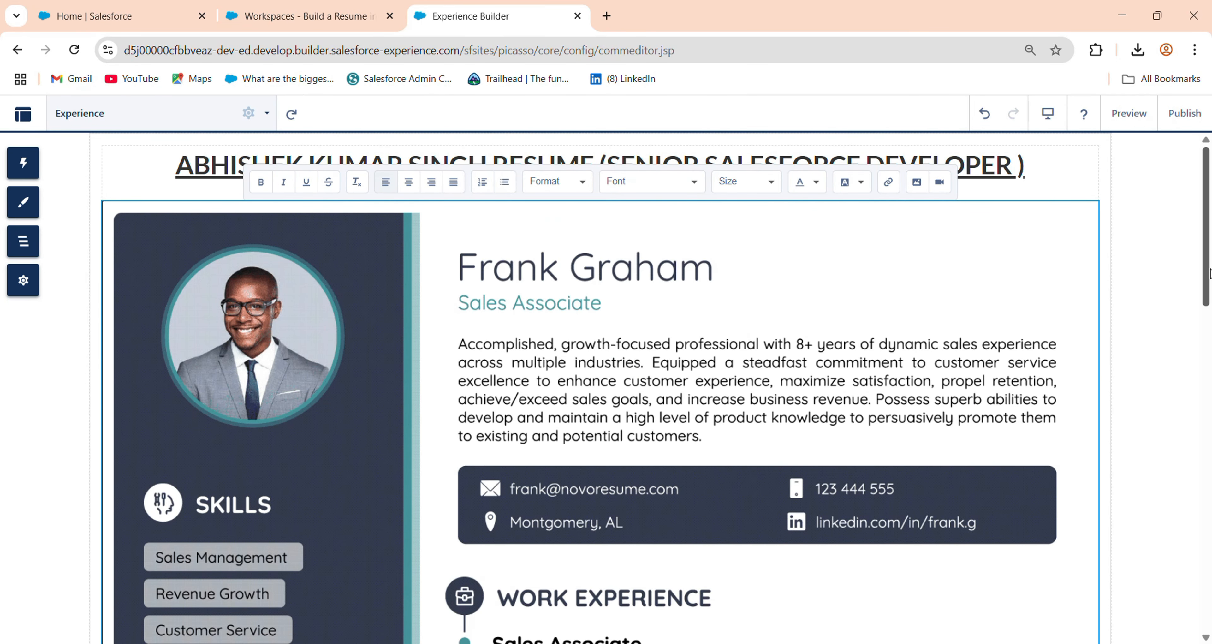
mouse_move(1209, 275)
left_mouse_down()
mouse_move(1209, 596)
mouse_move(1209, 264)
left_mouse_up()
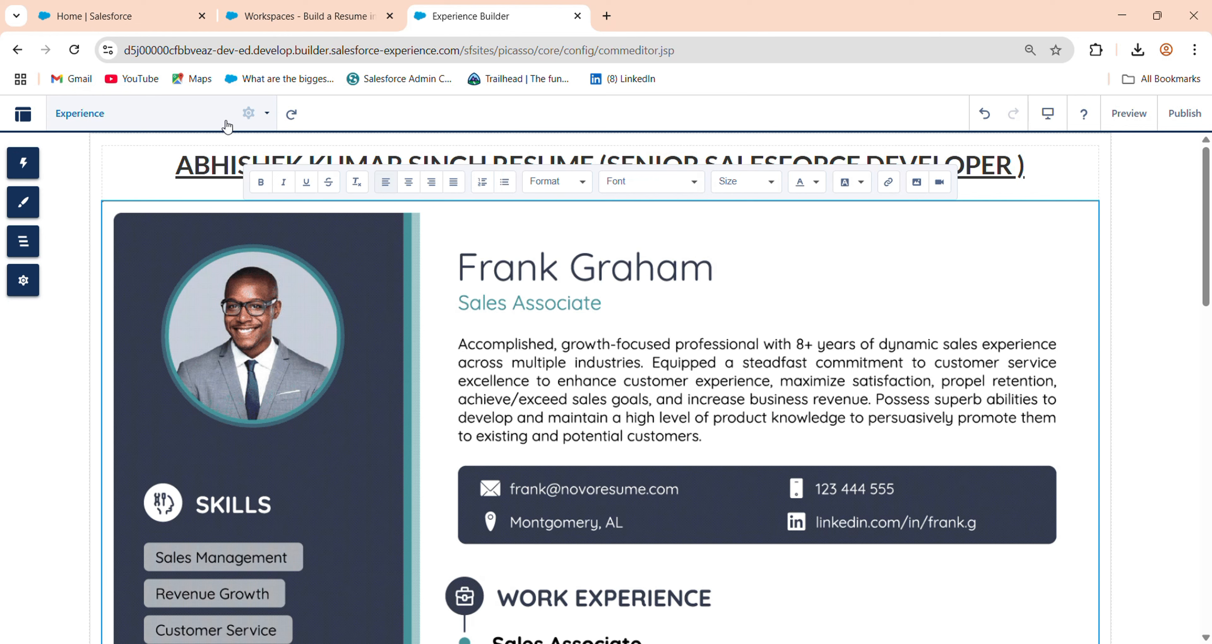
left_click(160, 117)
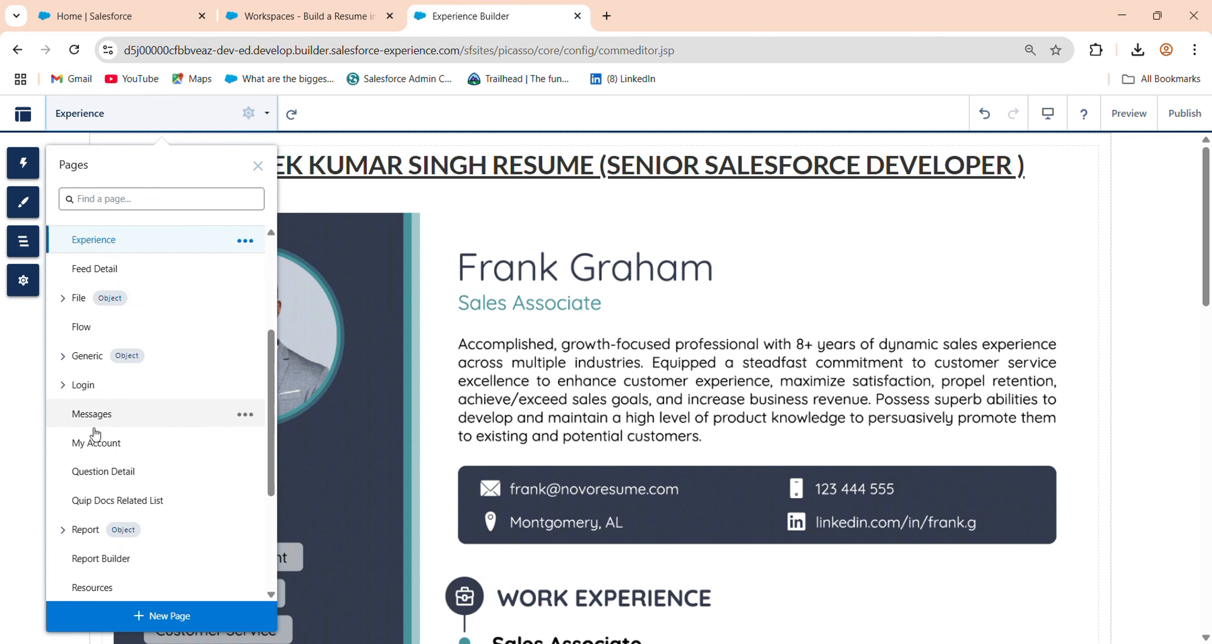
- Find the Home page in the list of site pages and open it for editing
left_click_drag(268, 440, 270, 529)
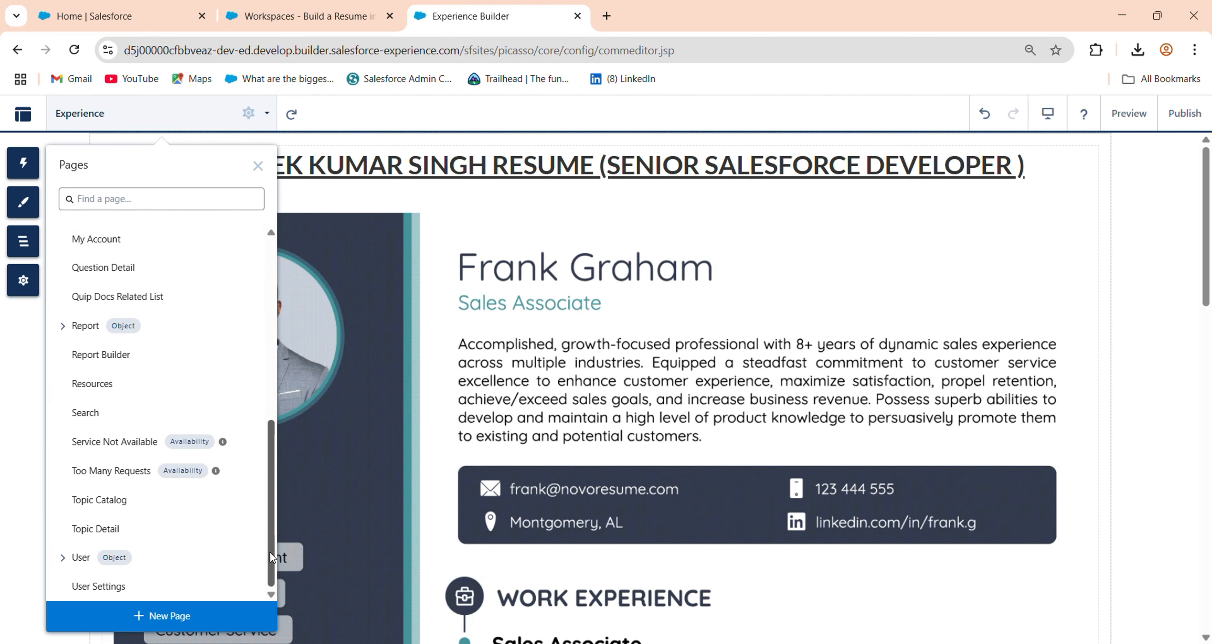
left_click_drag(271, 556, 281, 333)
left_click(94, 240)
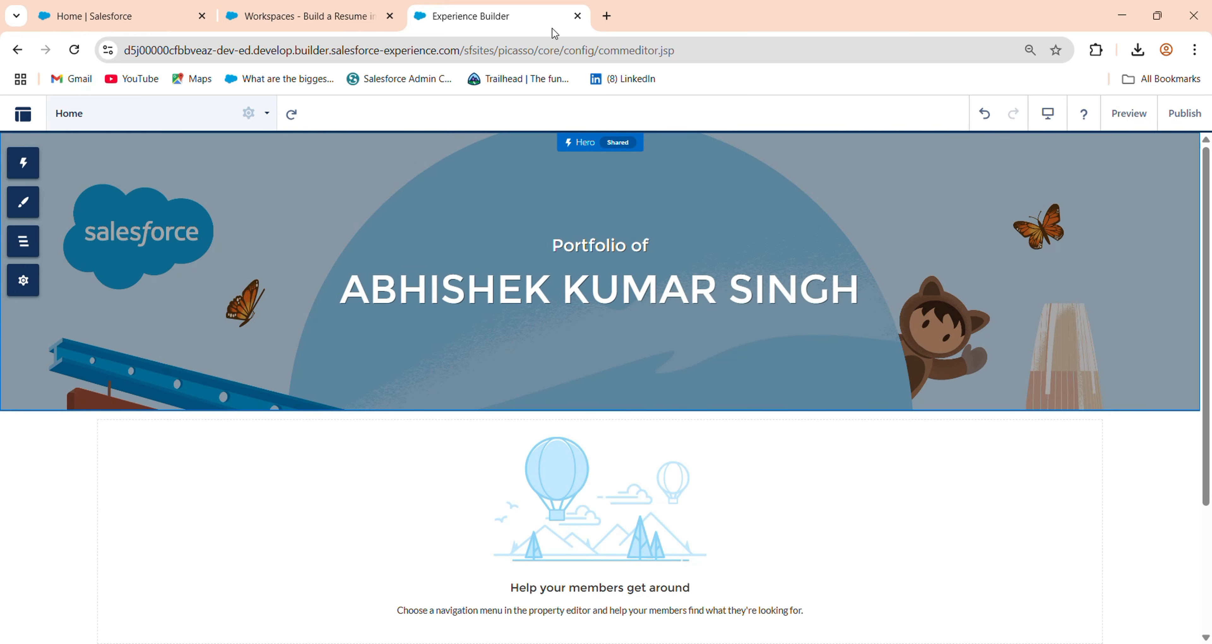
key("ctrl+0")
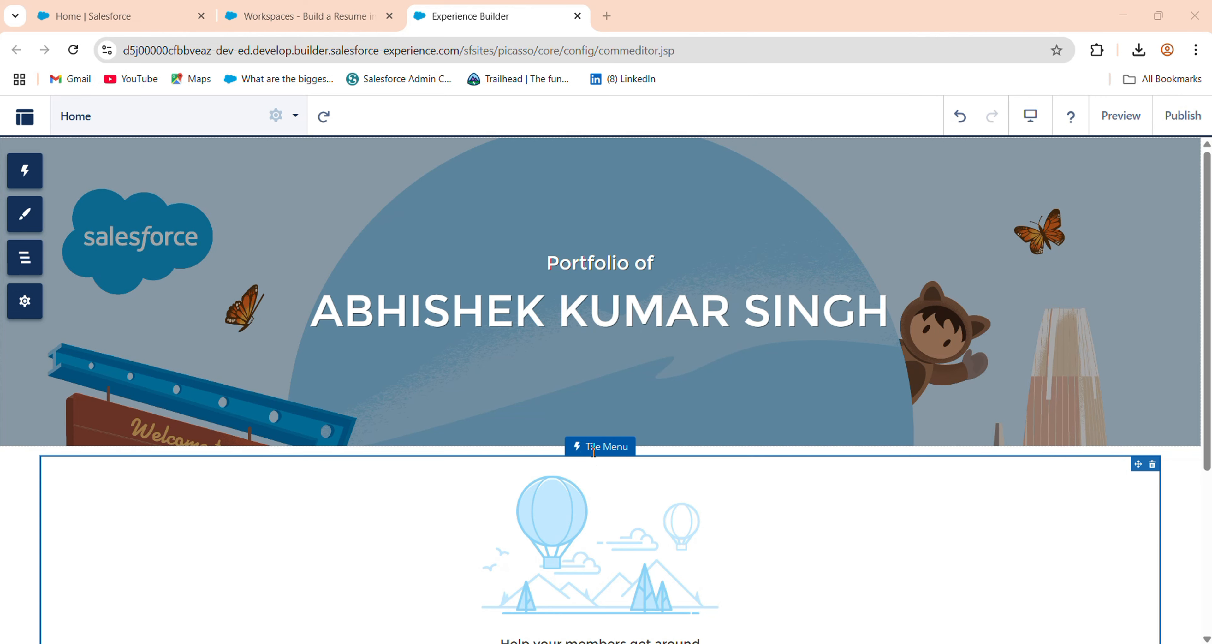
- Set the default menu of the Home page's Tile Menu to Default Navigation
left_click(600, 475)
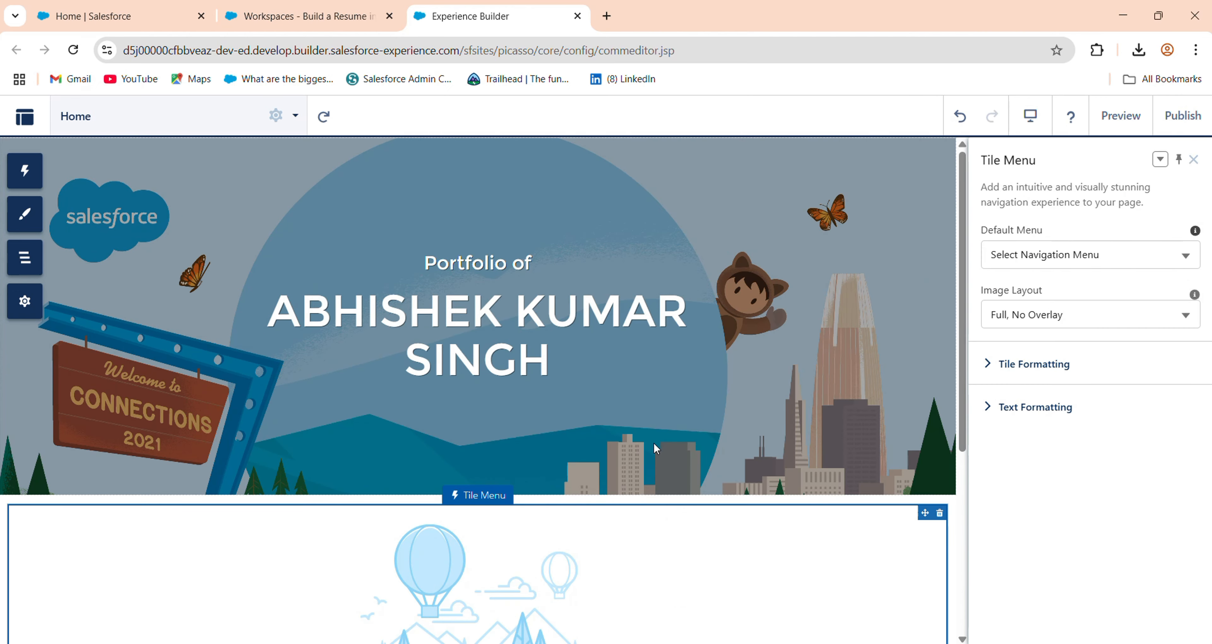
left_click(1008, 259)
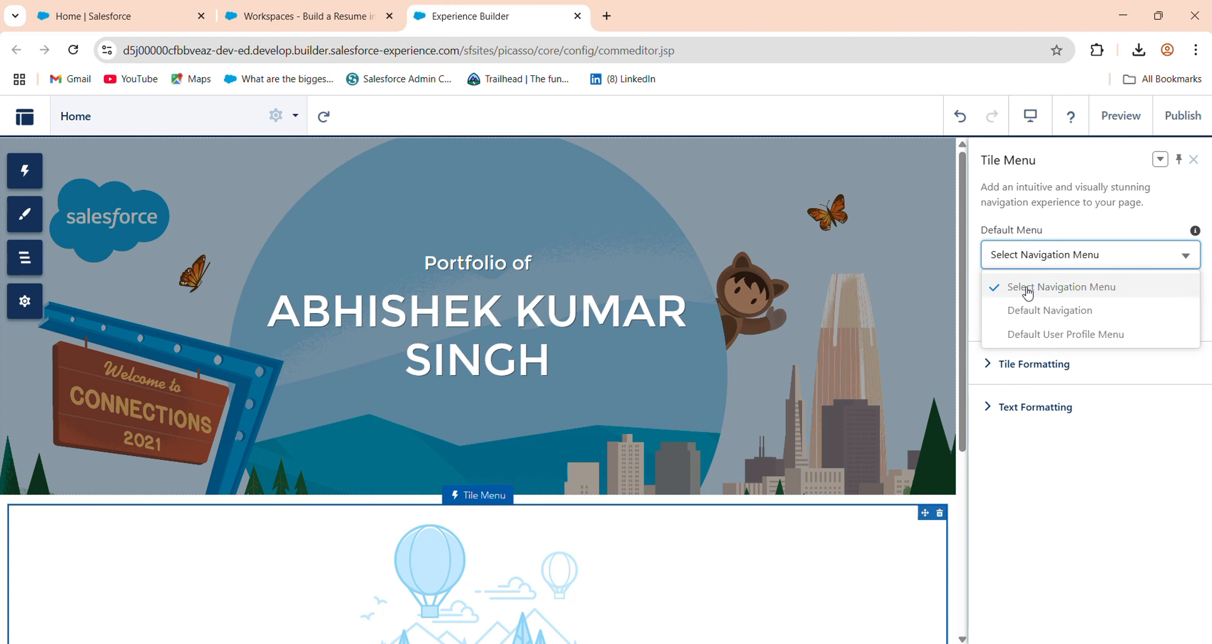
left_click(1024, 313)
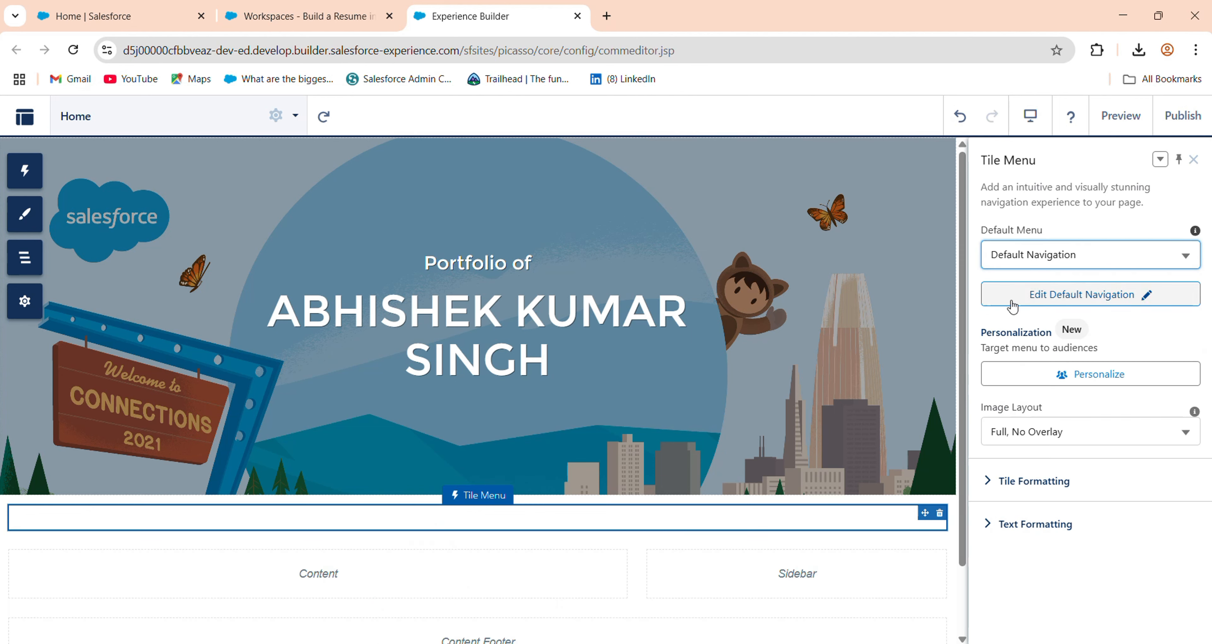
- Edit the Default Navigation menu and add a new menu item named About Us
left_click(1032, 296)
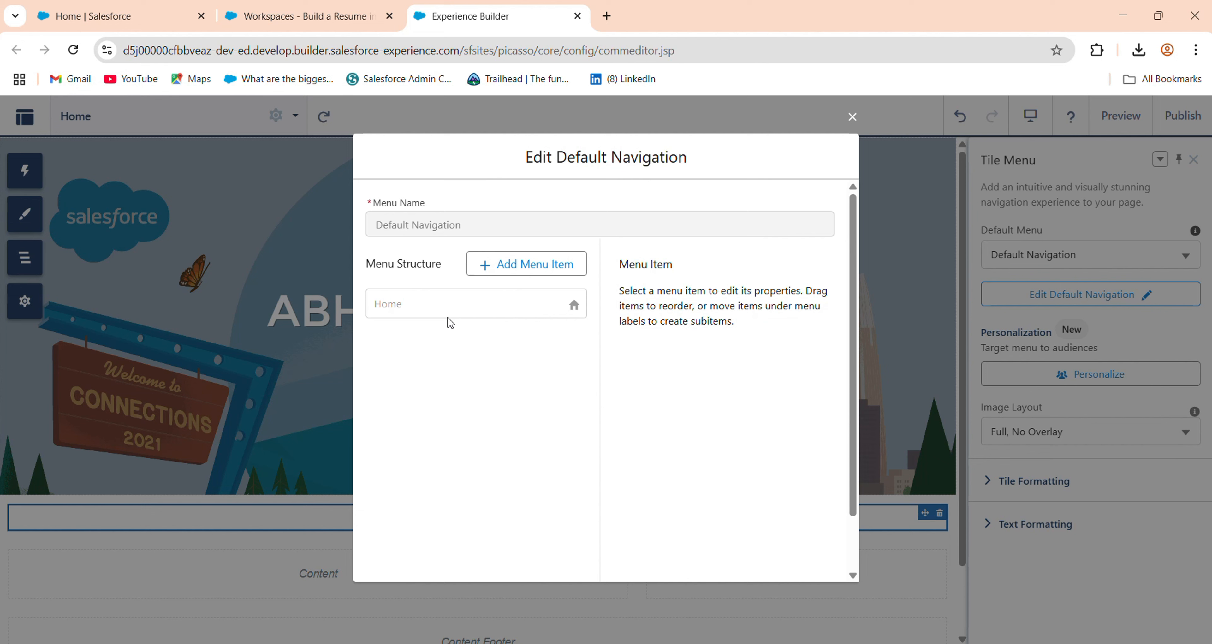
left_click(485, 264)
left_click(745, 248)
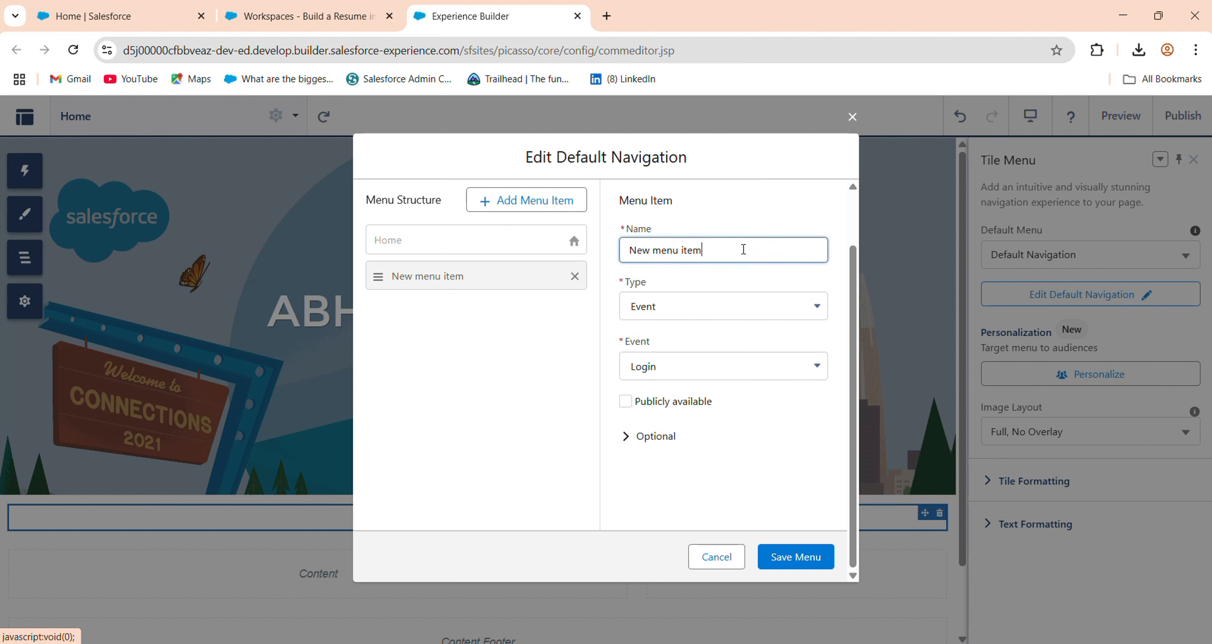
left_click_drag(744, 246, 616, 266)
key("BackSpace")
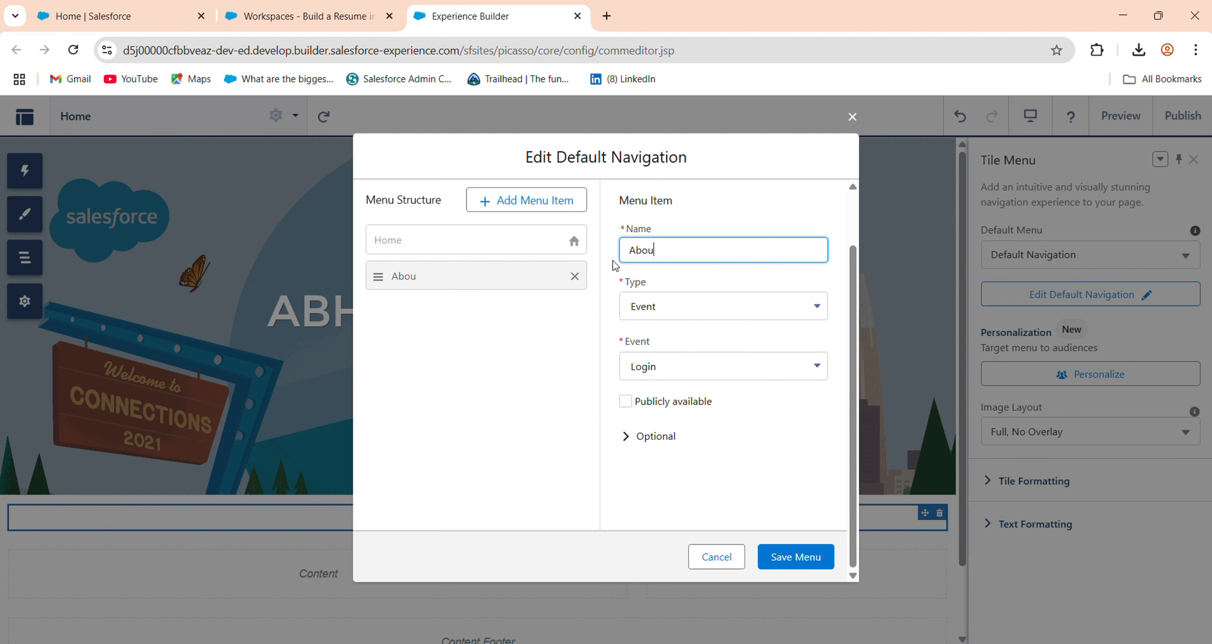
- Link the About Us menu item to the About Us site page and make it publicly available
left_click(679, 309)
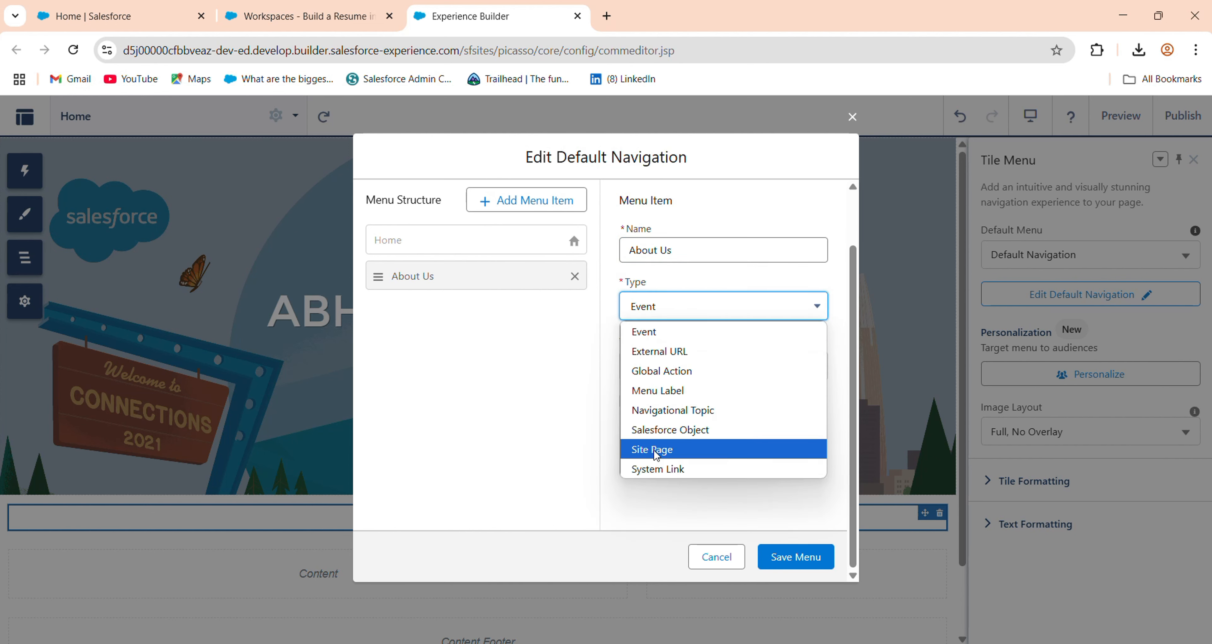
left_click(636, 453)
left_click(698, 372)
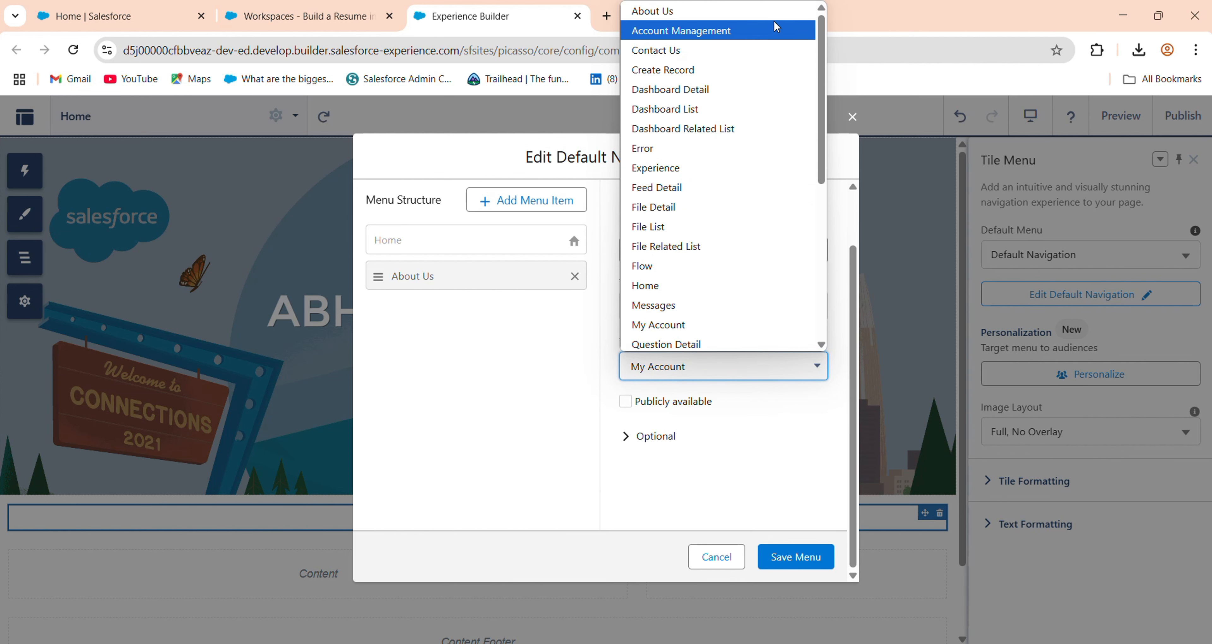
left_click(782, 16)
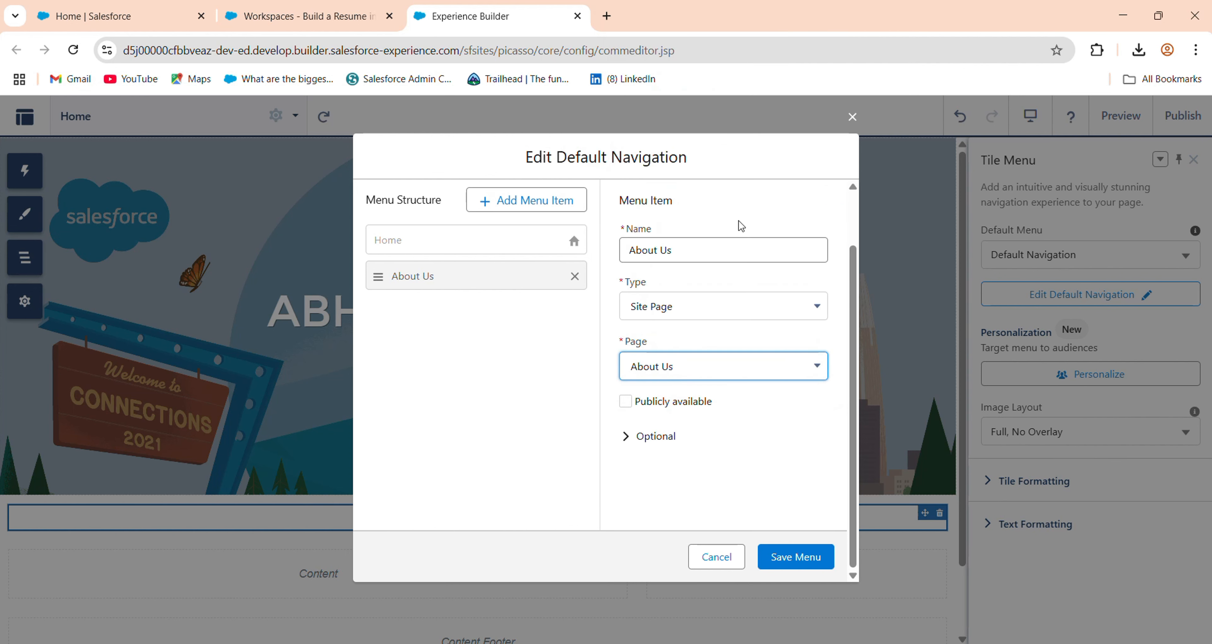
left_click(626, 401)
- Upload the About me image as the About Us item's tile image and save the menu
left_click(626, 436)
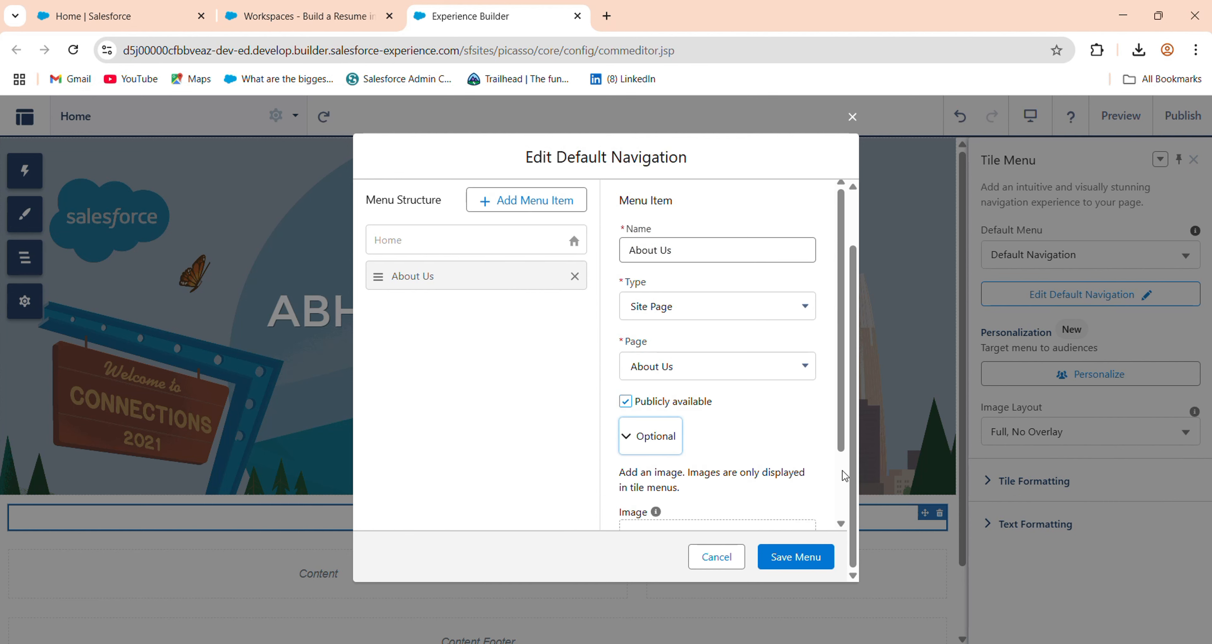
scroll(843, 475, "down", 2)
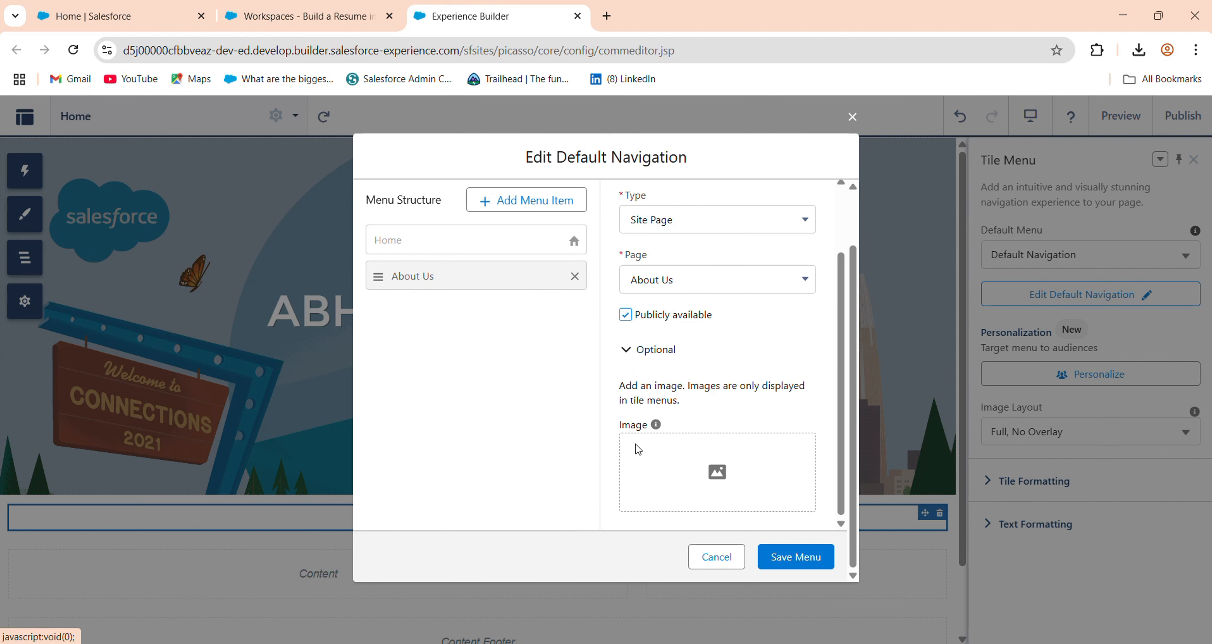
left_click(638, 449)
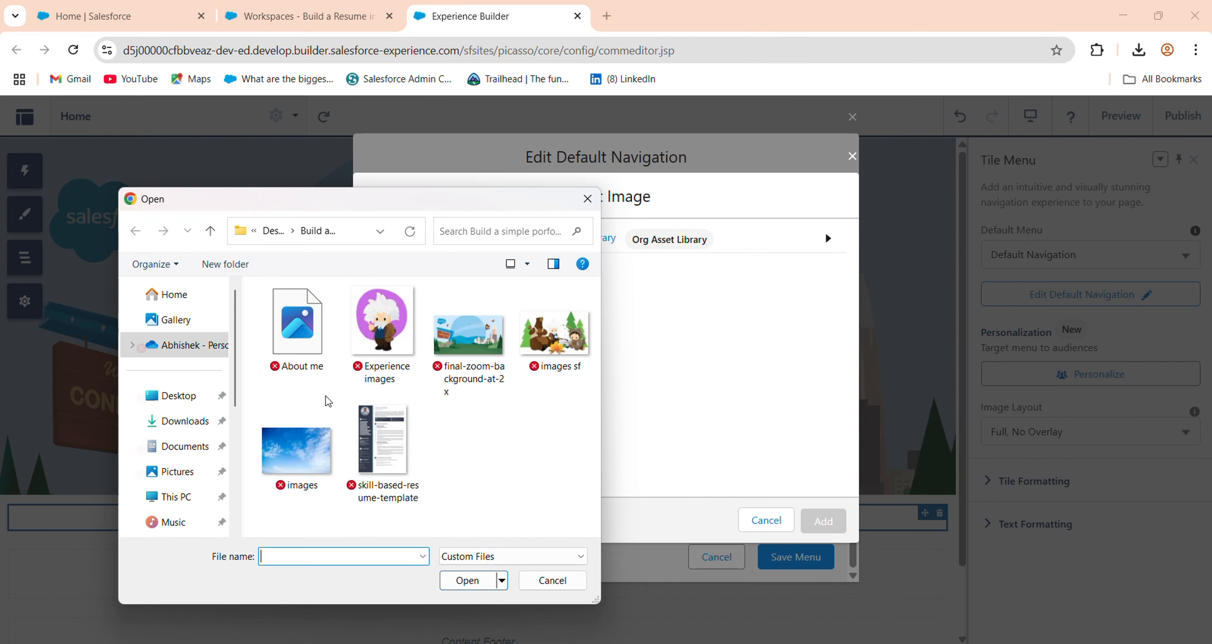
double_click(301, 369)
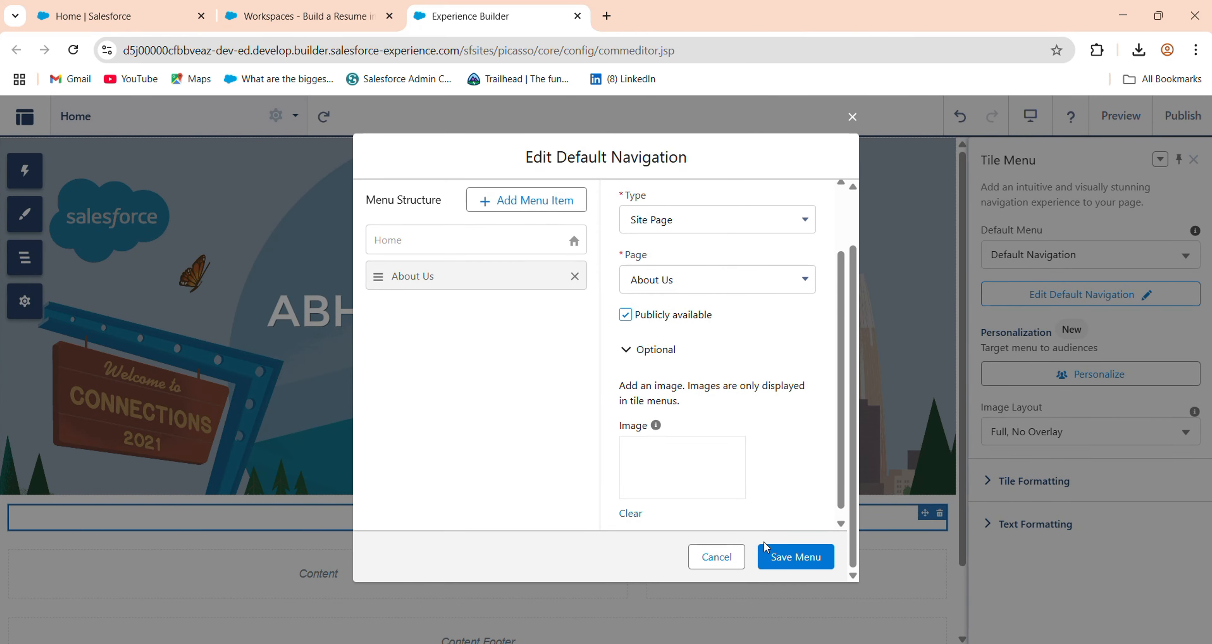
left_click(785, 556)
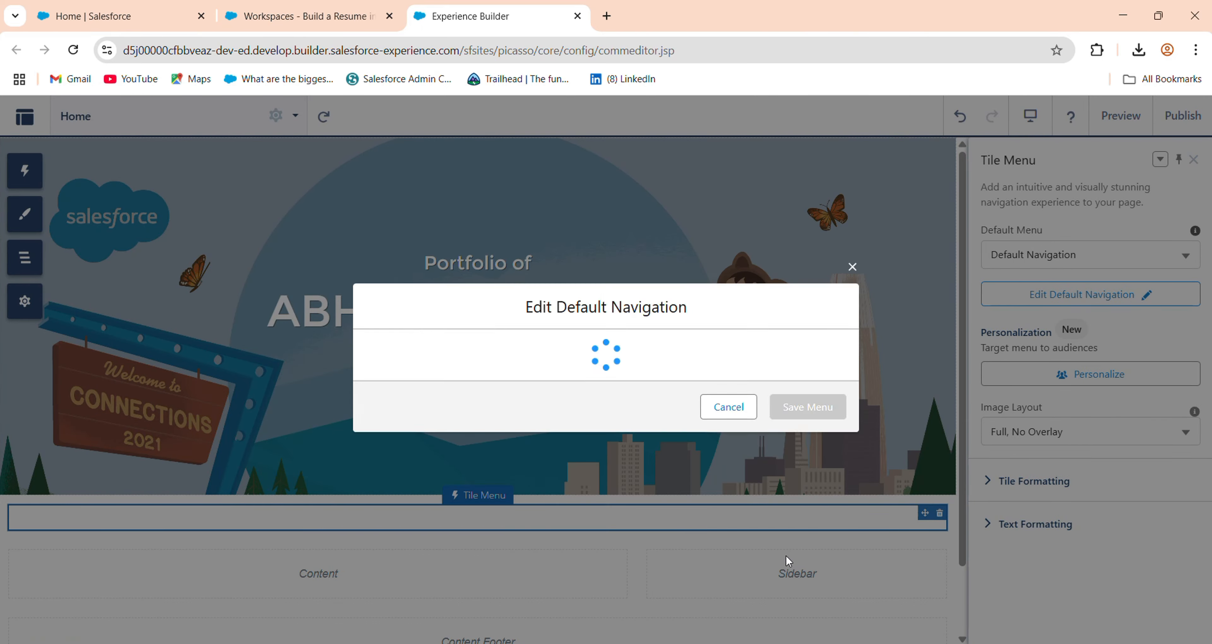
- Reopen the Default Navigation menu and add another menu item named Experience
left_click(1112, 297)
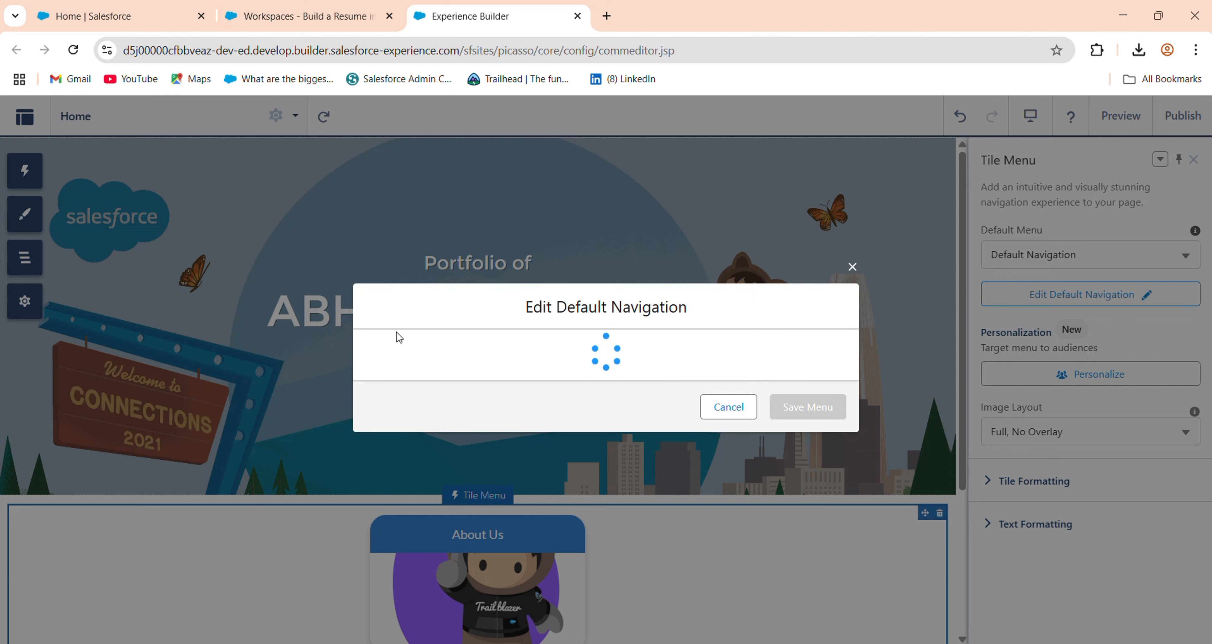
left_click(518, 278)
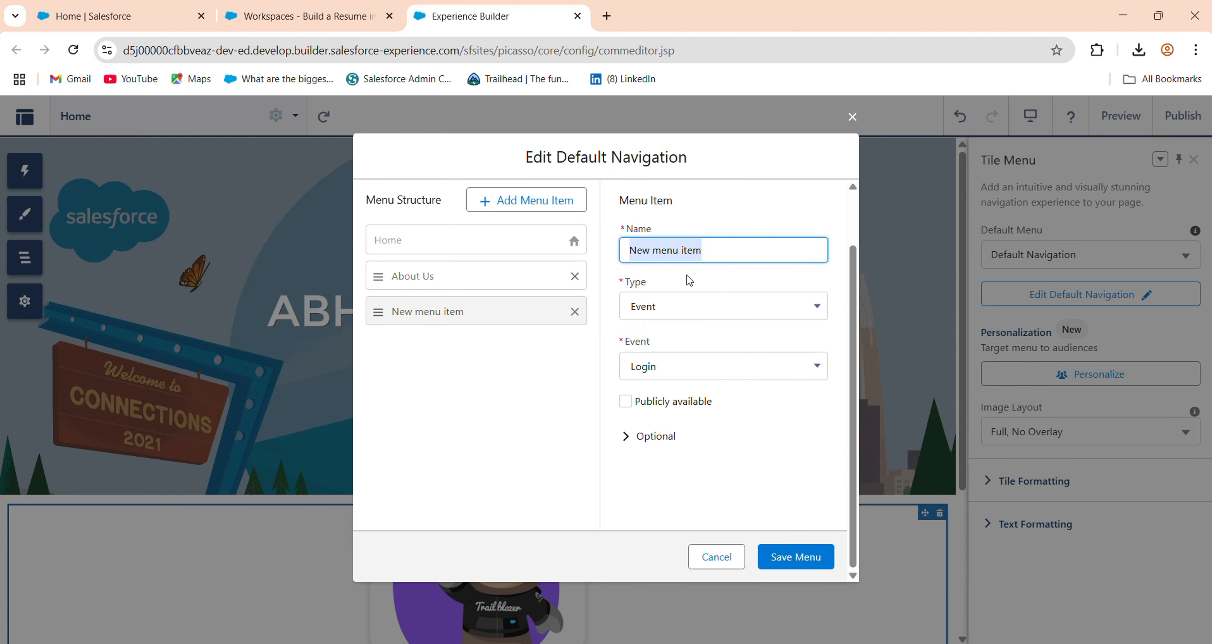
type("Ep")
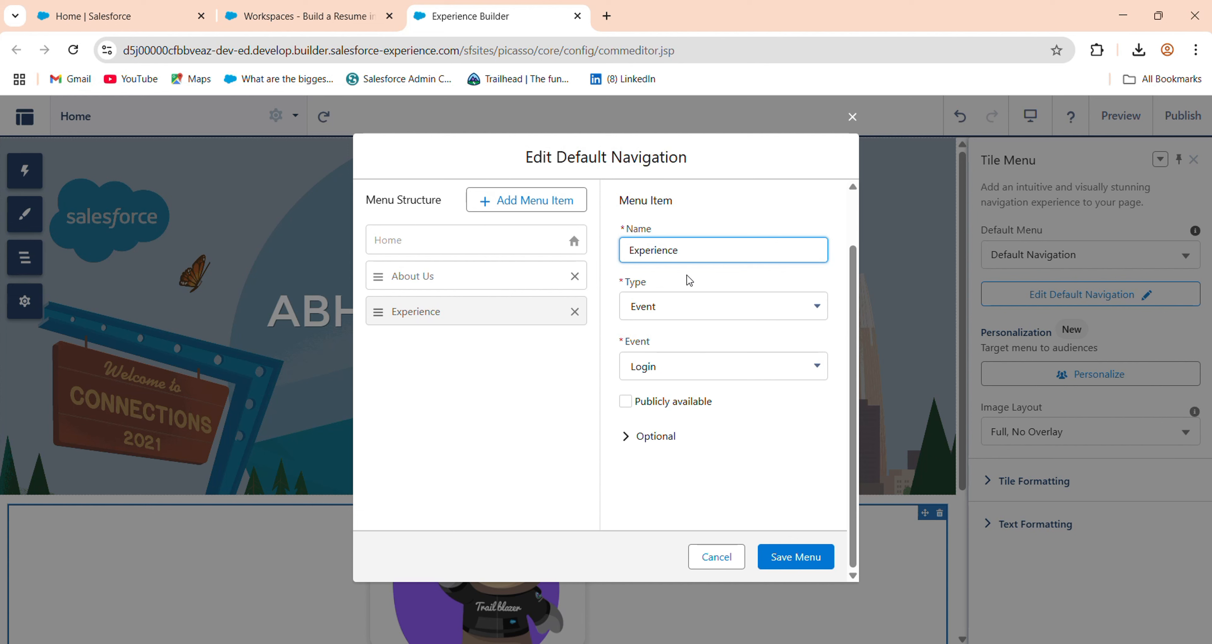
- Link the Experience menu item to the Experience site page and make it publicly available
left_click(698, 315)
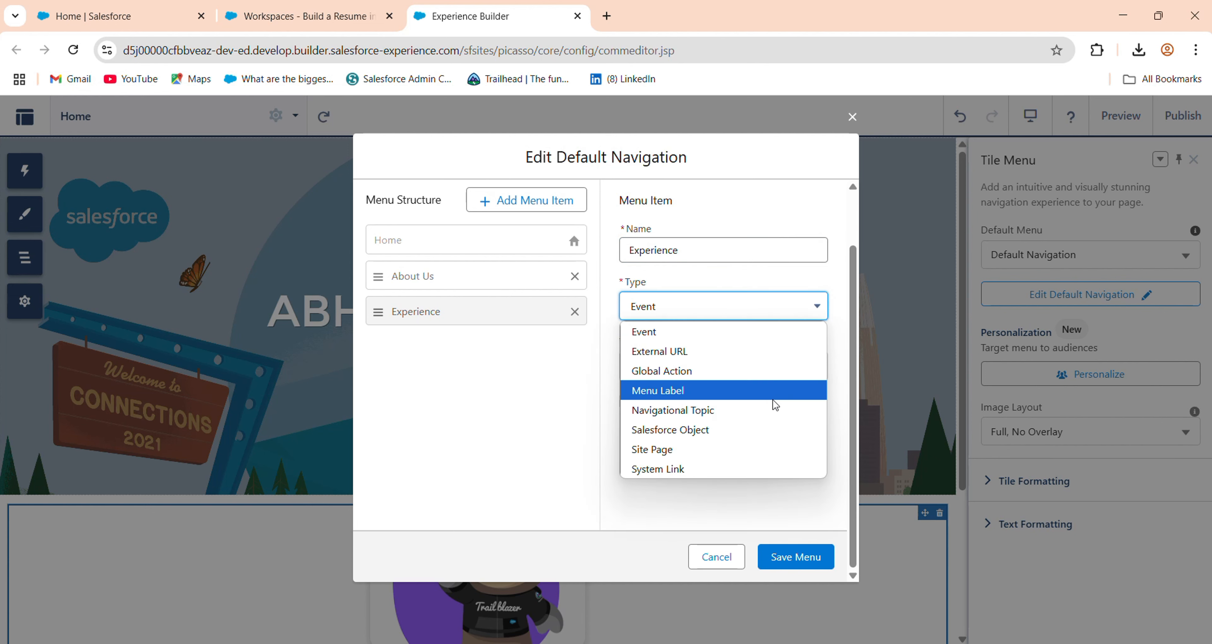
left_click(710, 458)
left_click(706, 375)
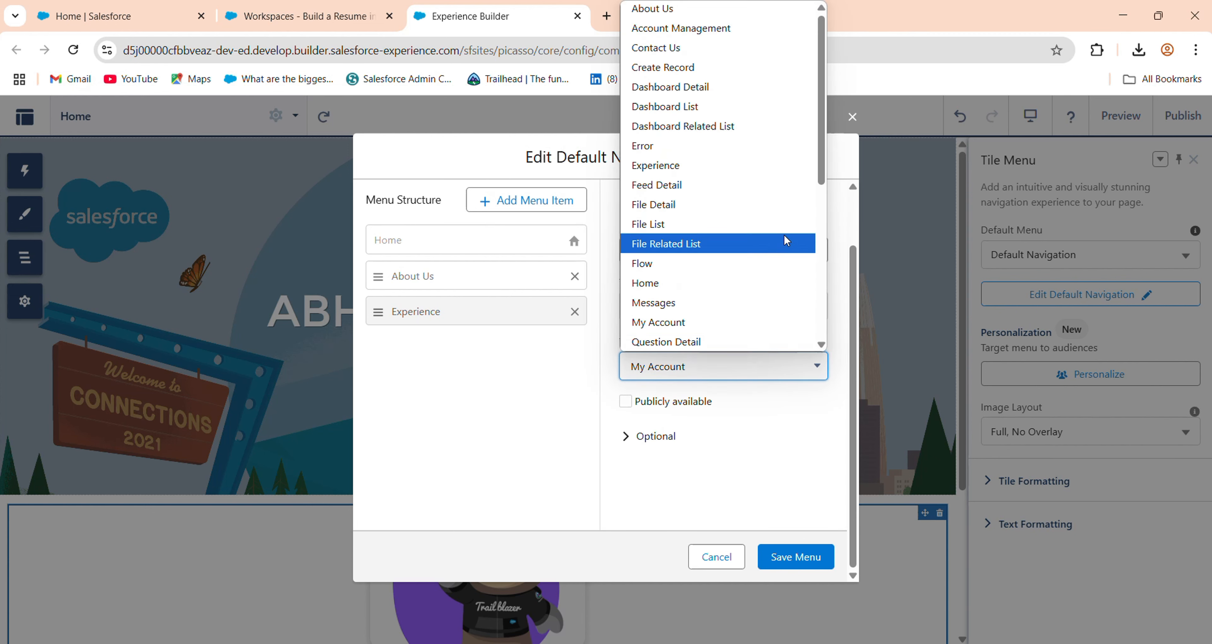
left_click(762, 165)
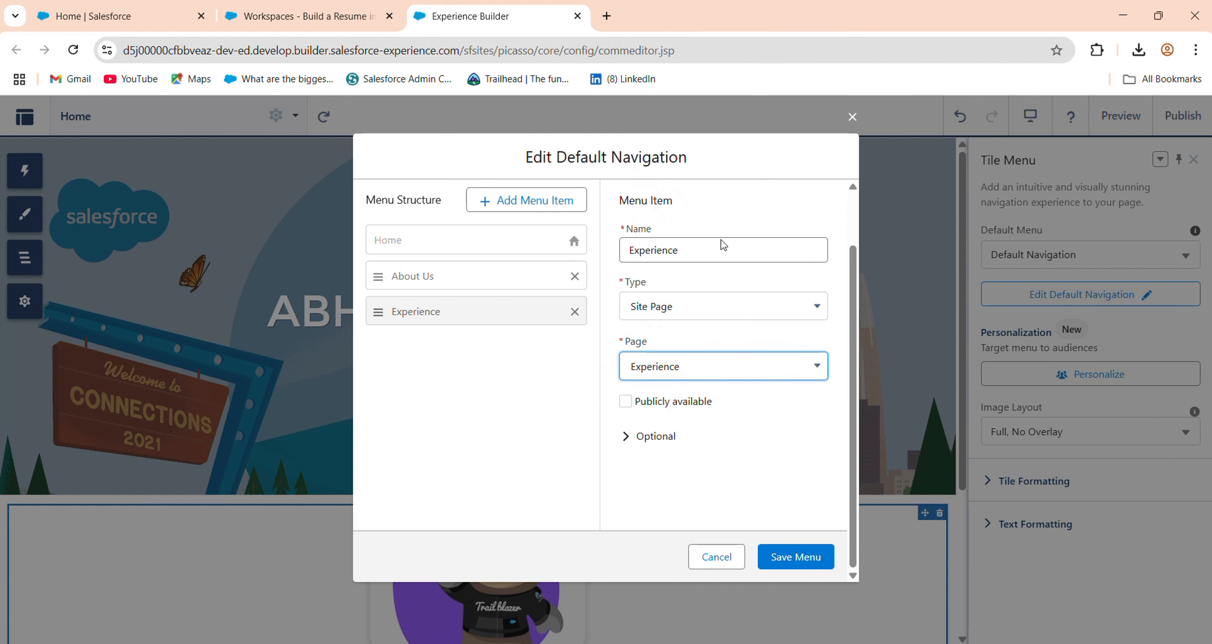
left_click(626, 403)
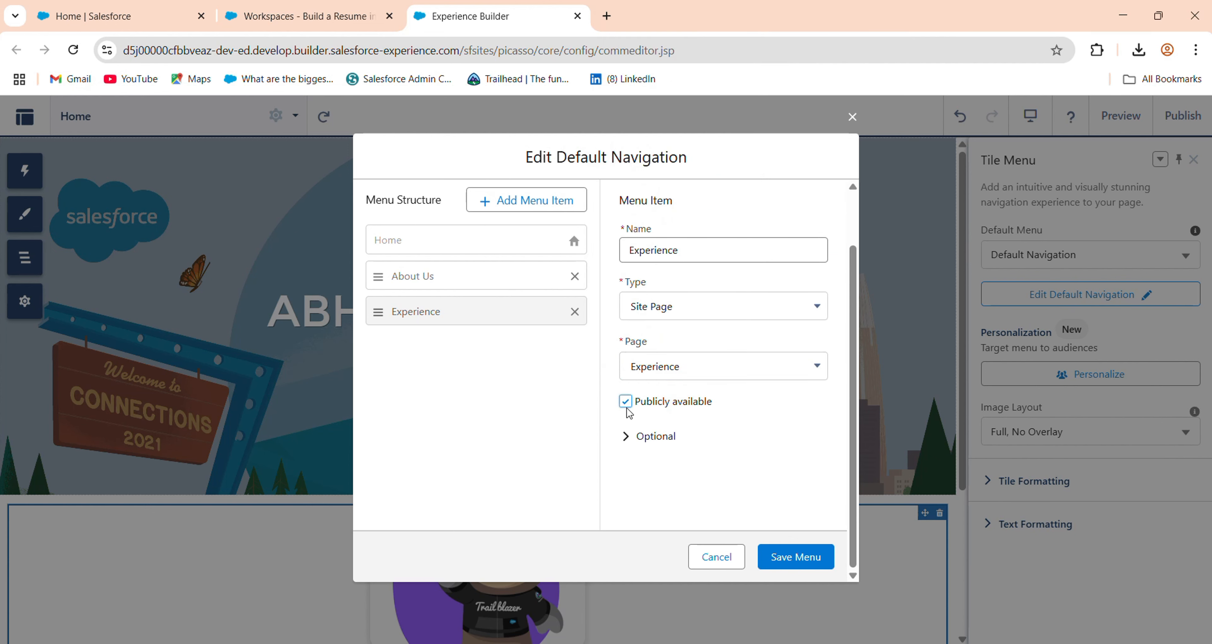
- Upload the Experience images file as the Experience item's tile image and save the menu
left_click(629, 437)
scroll(842, 408, "down", 2)
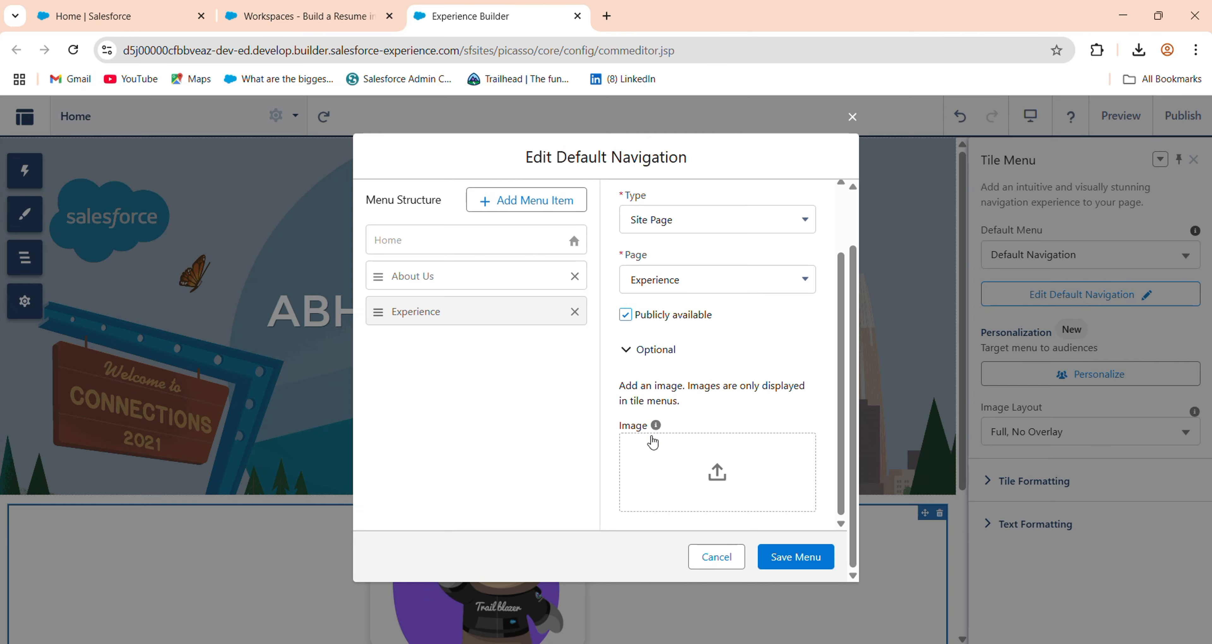
left_click(709, 468)
left_click(449, 245)
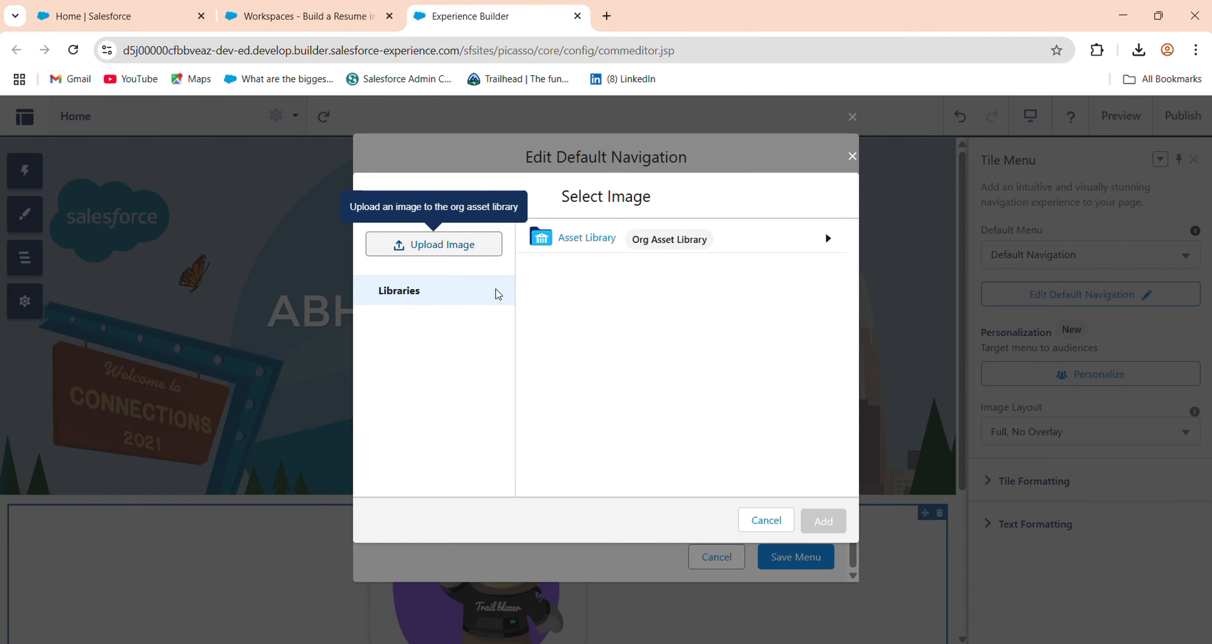
double_click(371, 325)
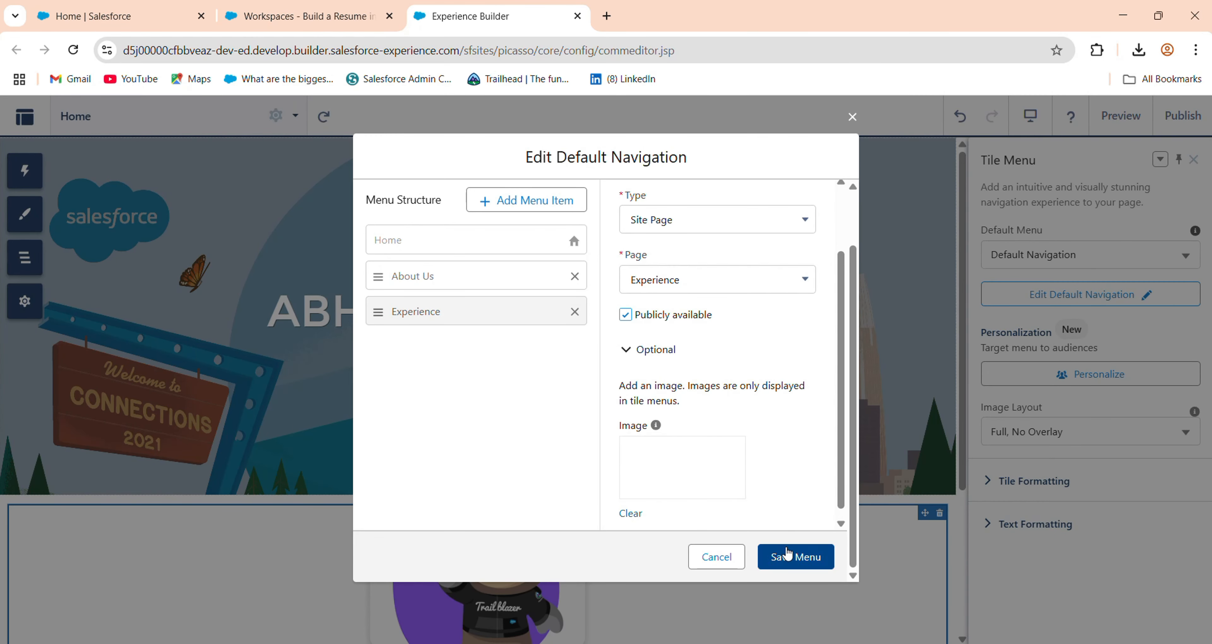
left_click(821, 556)
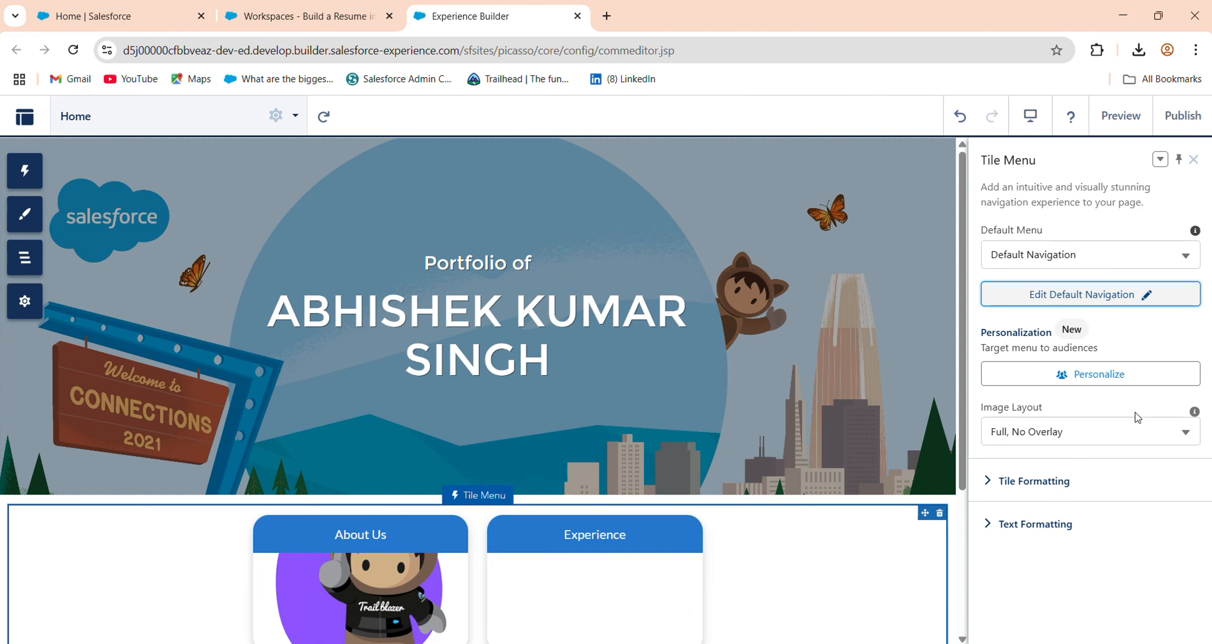
- Set the Tile Menu's image layout to Partial and its text size to Large
left_click(1078, 432)
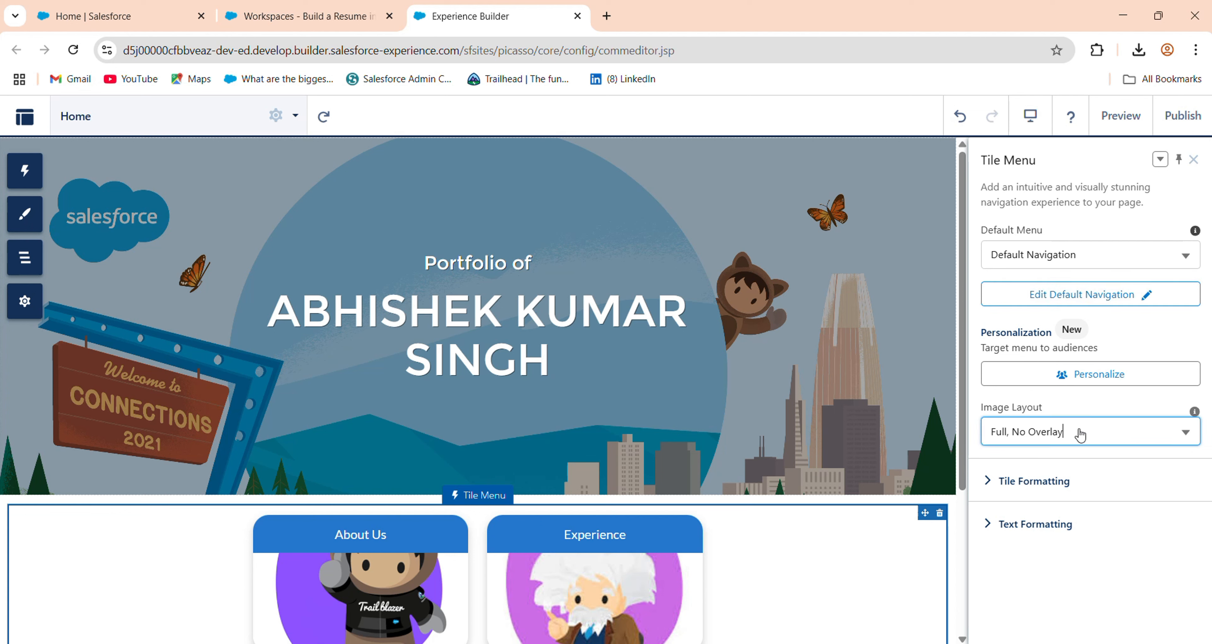
left_click(1027, 510)
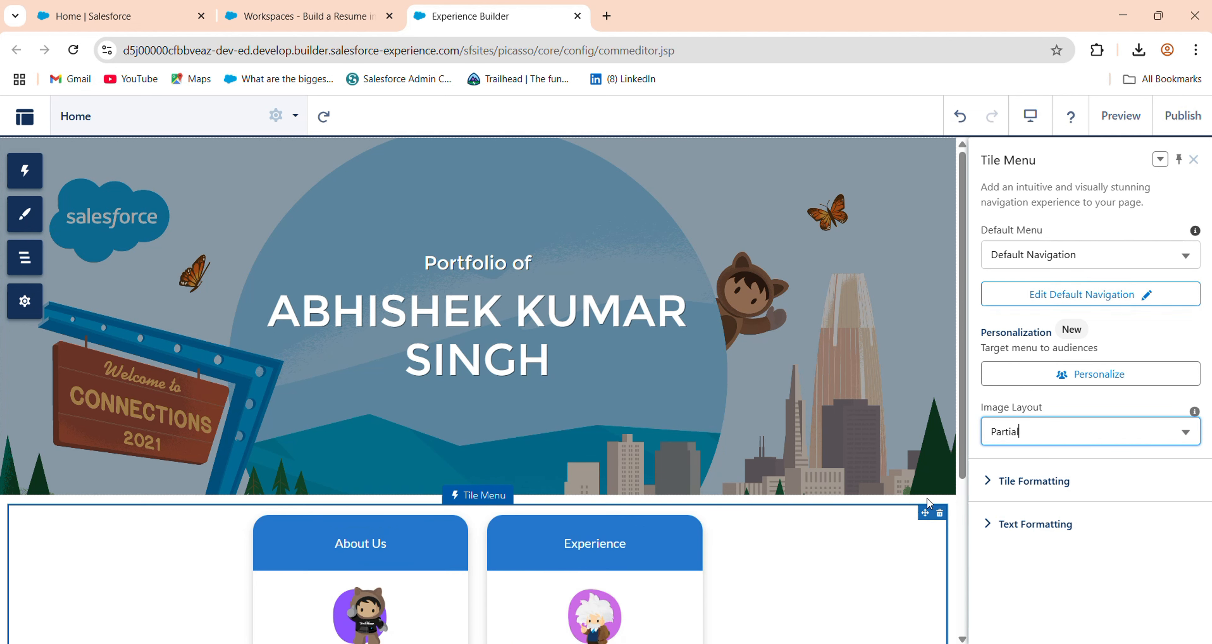
left_click(988, 523)
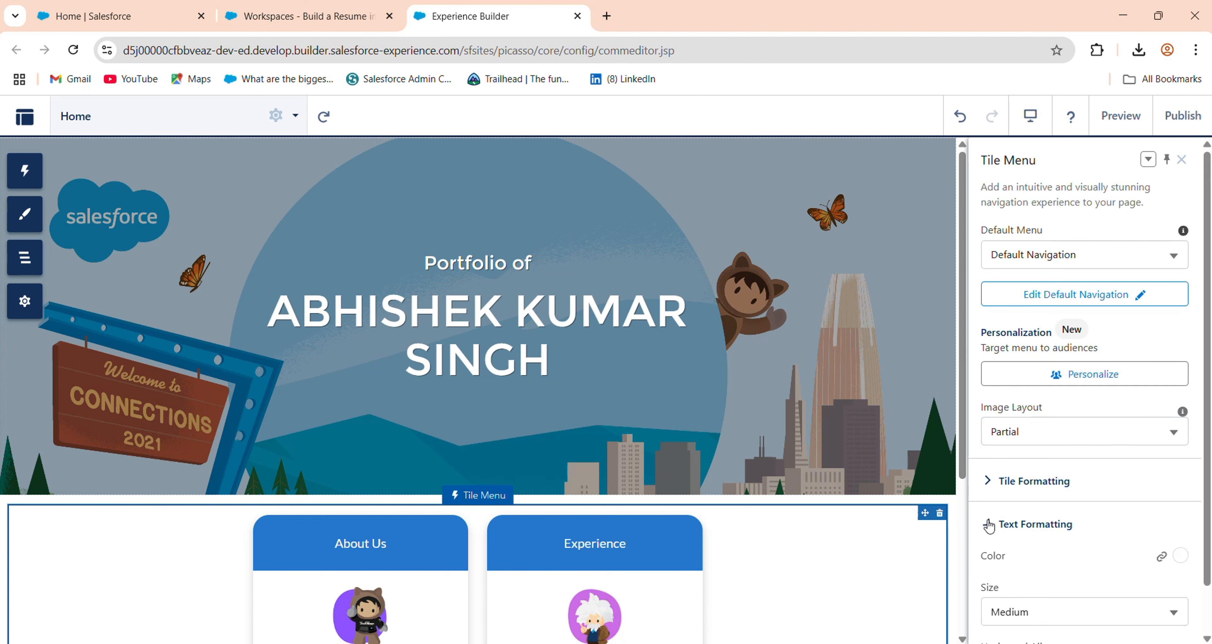
scroll(1110, 575, "down", 1)
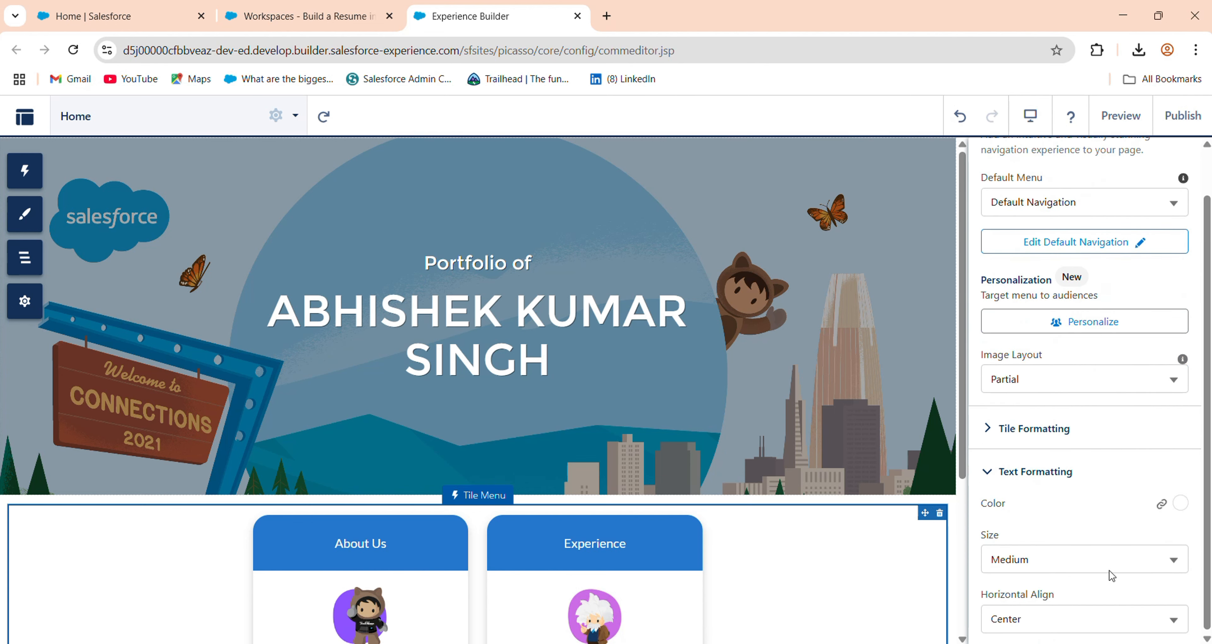
left_click(1053, 559)
left_click(1052, 507)
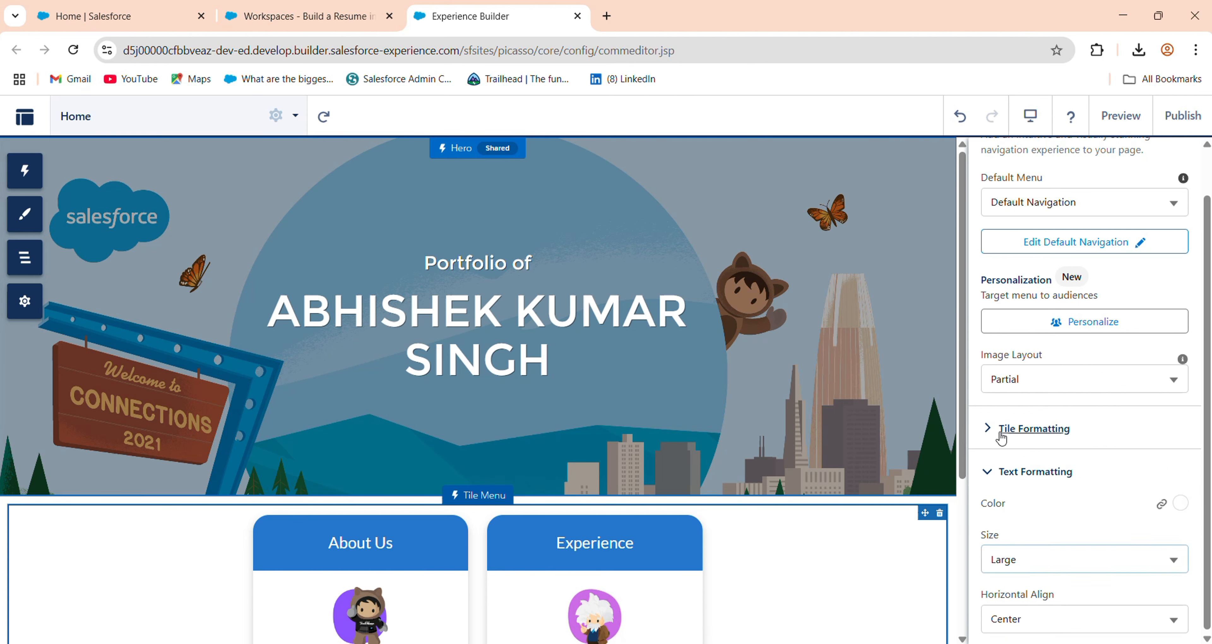
- Set the Tile Menu's icon size to Large in its tile formatting and close its properties
left_click(1017, 428)
scroll(1025, 470, "down", 8)
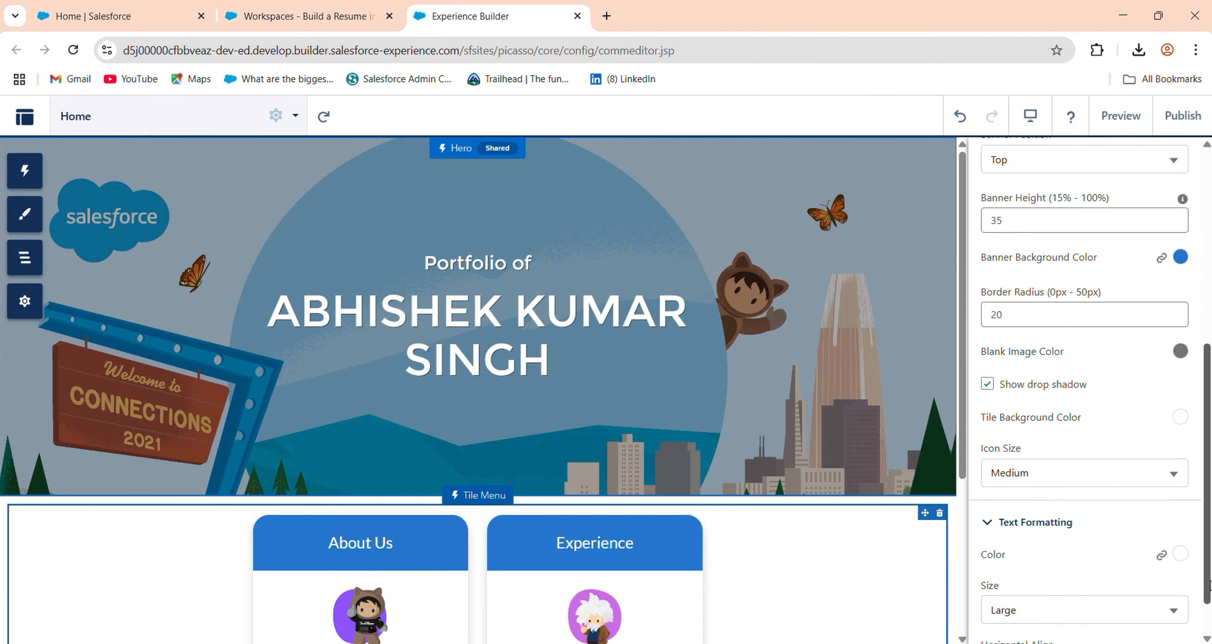
left_click(1060, 418)
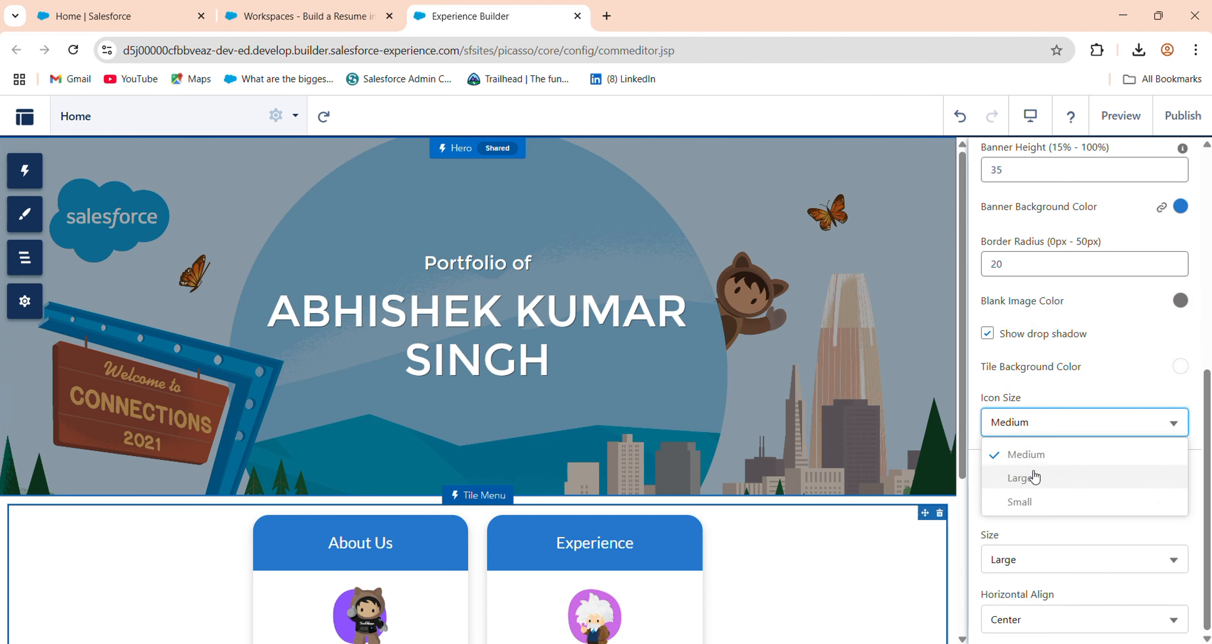
left_click(1030, 477)
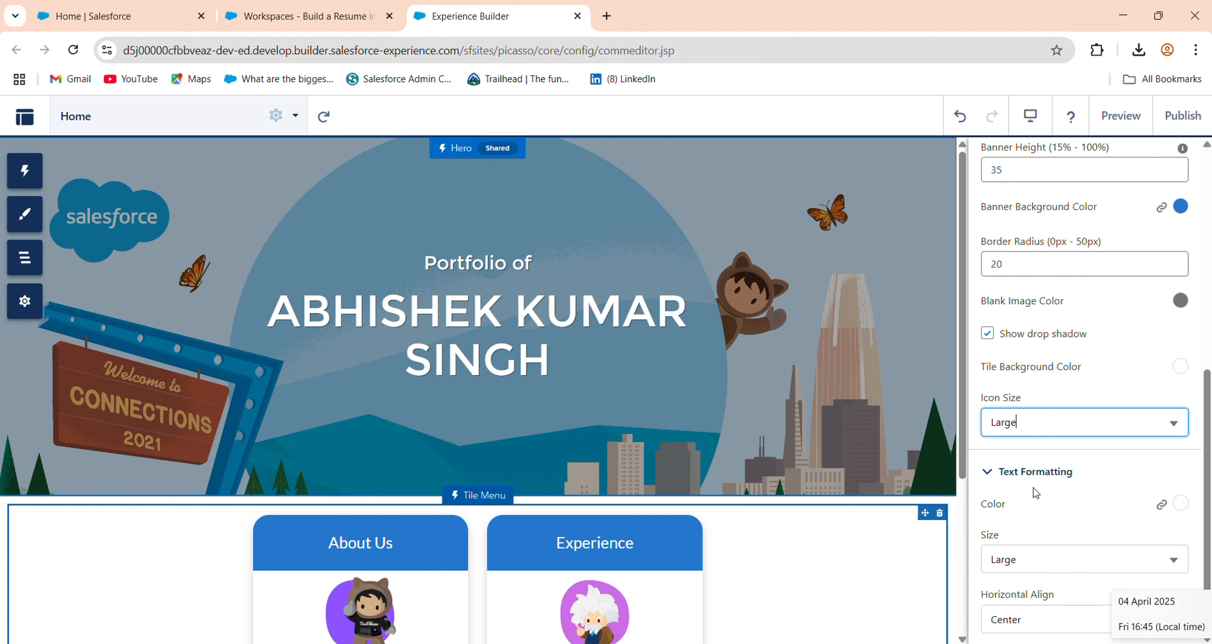
left_click_drag(1206, 403, 1208, 163)
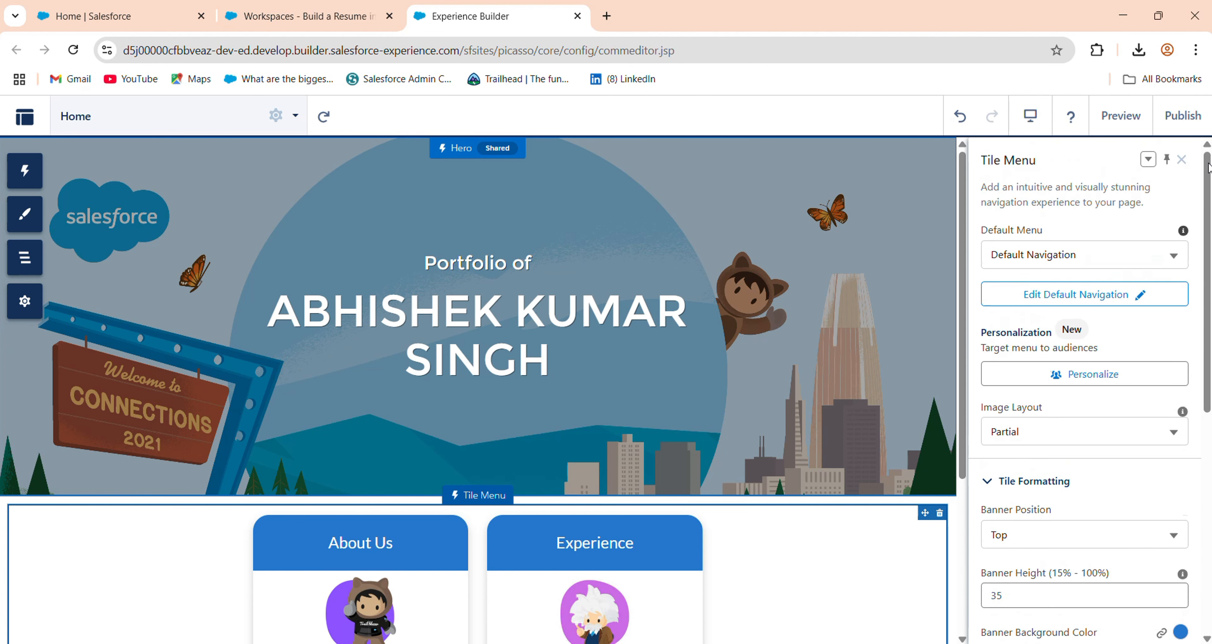
left_click(1182, 161)
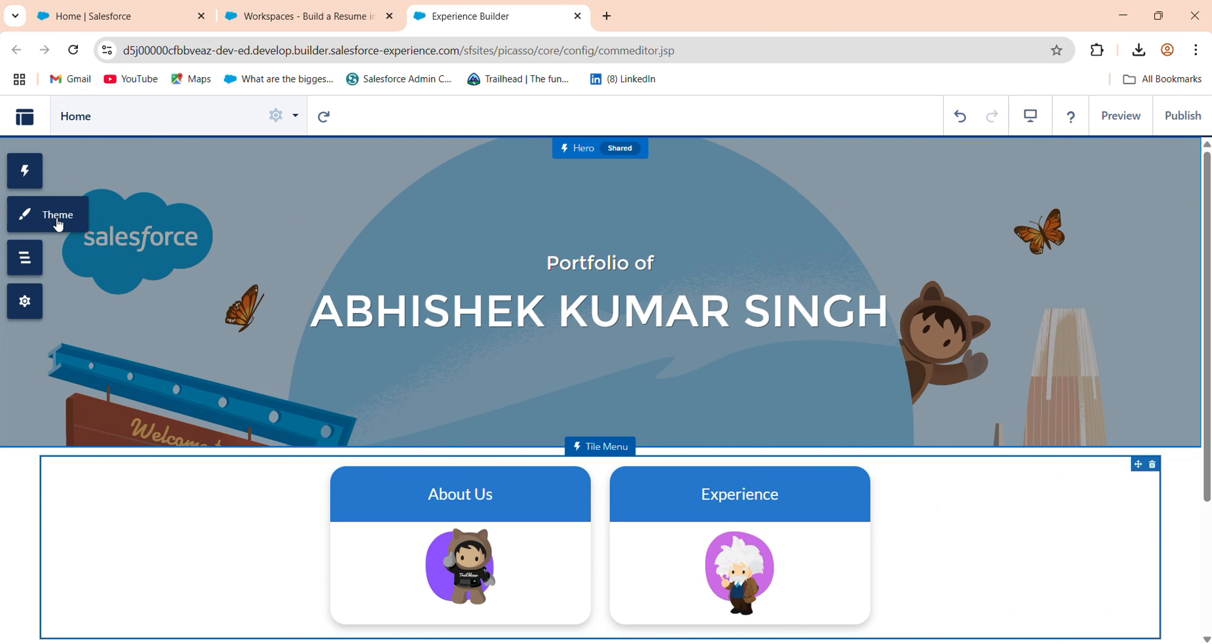
- Set the theme's page background color to rgb(186, 230, 237), copying the value from the Word document
left_click(58, 225)
left_click(98, 328)
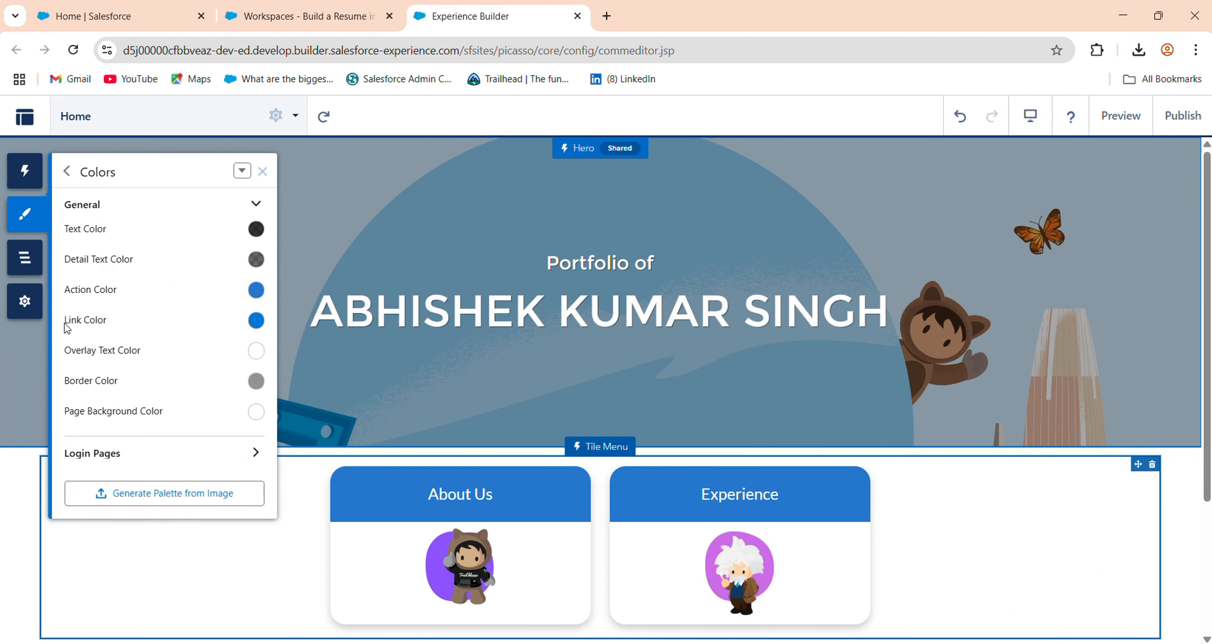
left_click(253, 413)
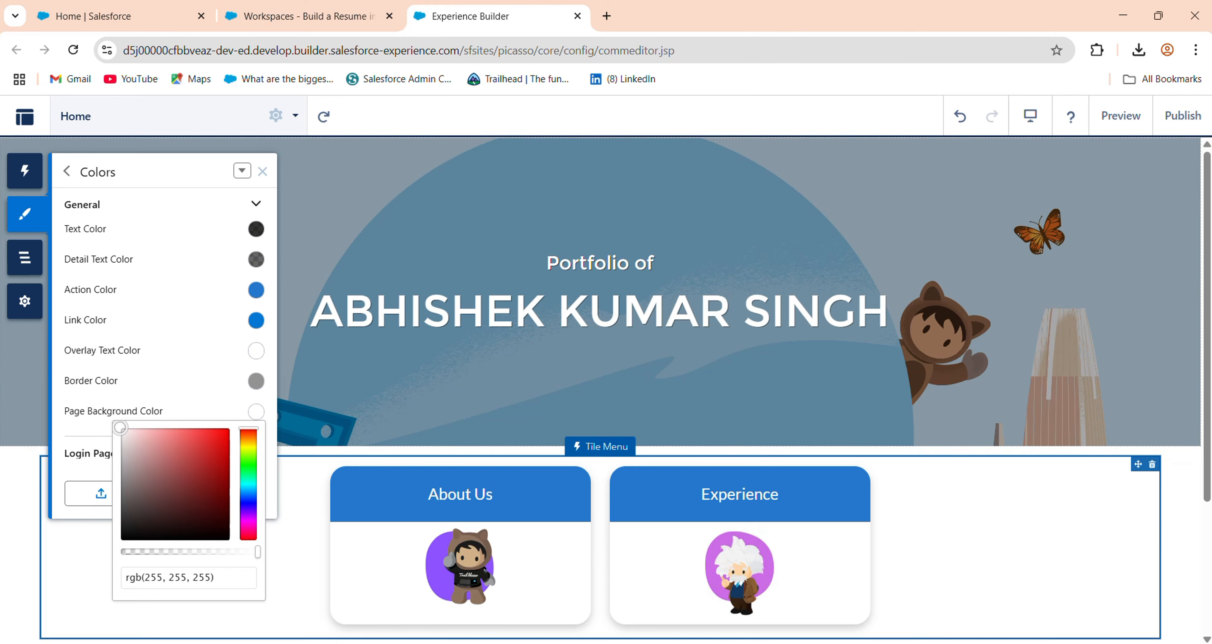
key("alt+Tab")
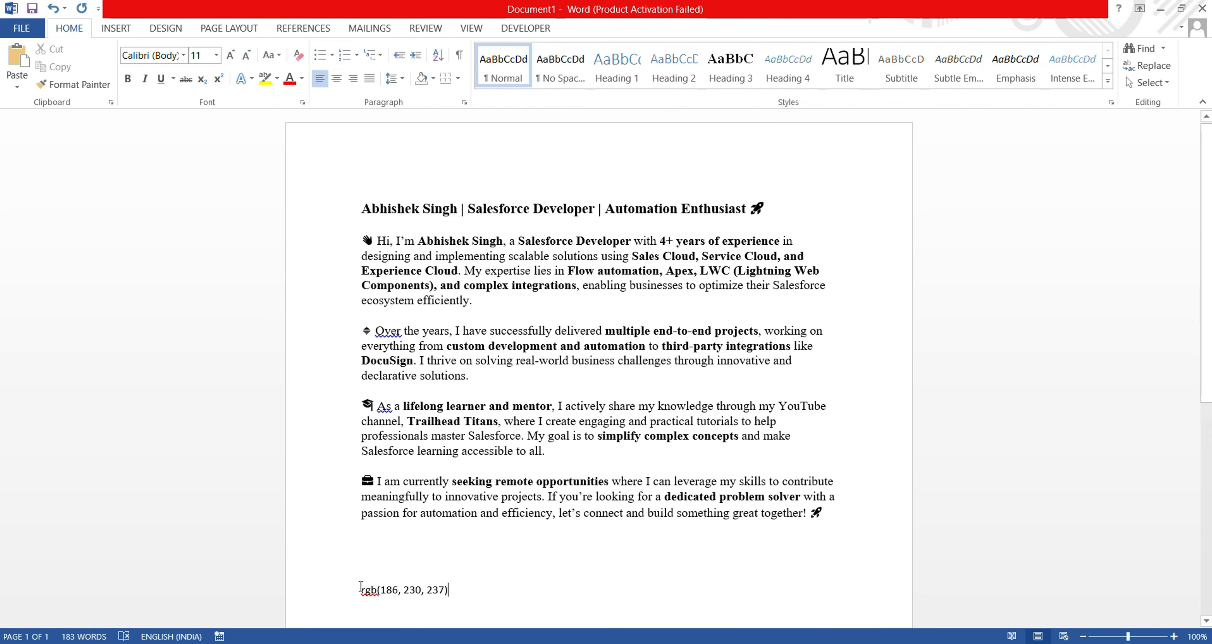
left_click_drag(361, 589, 496, 609)
key("ctrl+c")
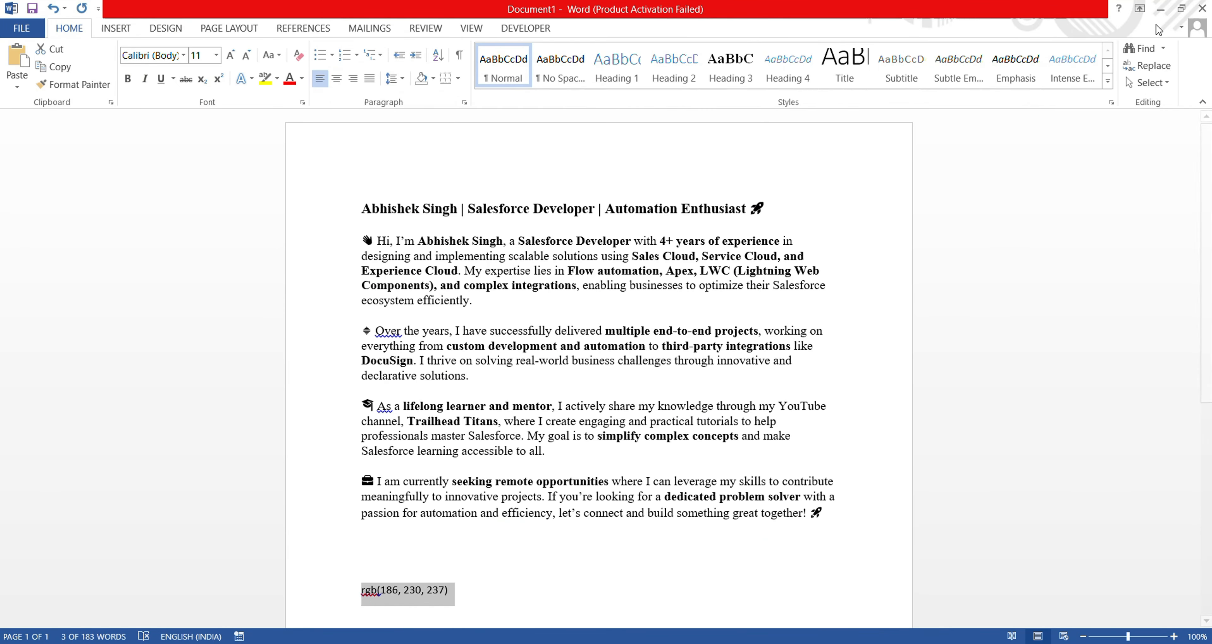
left_click(1160, 9)
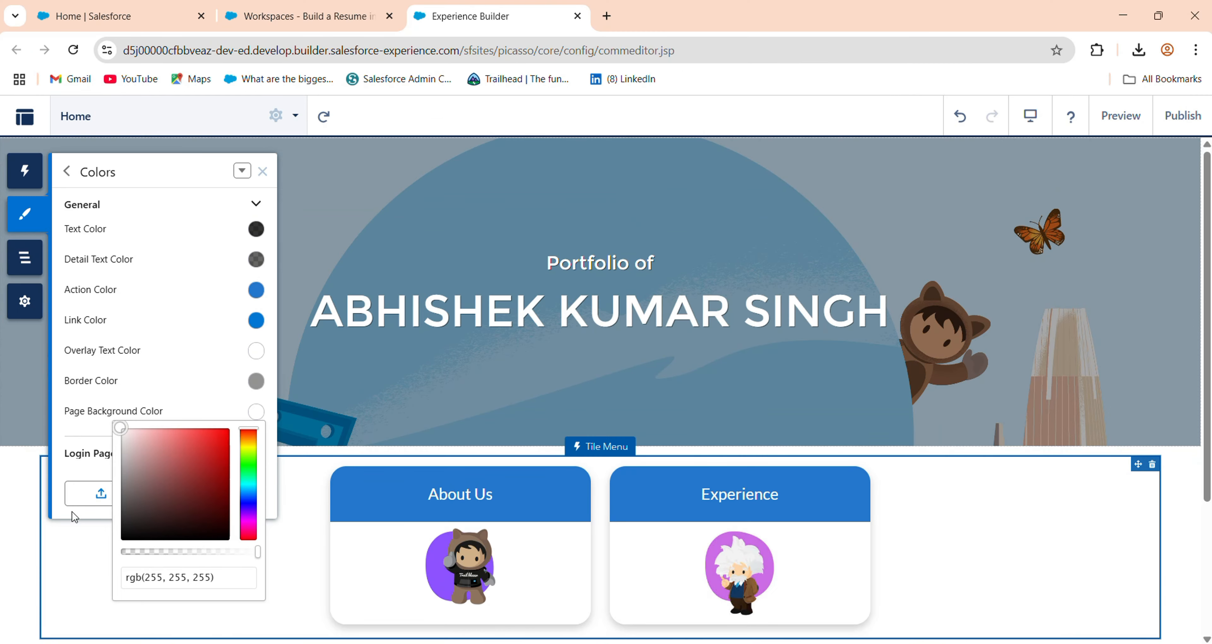
left_click(213, 579)
key("ctrl+a")
key("ctrl+v")
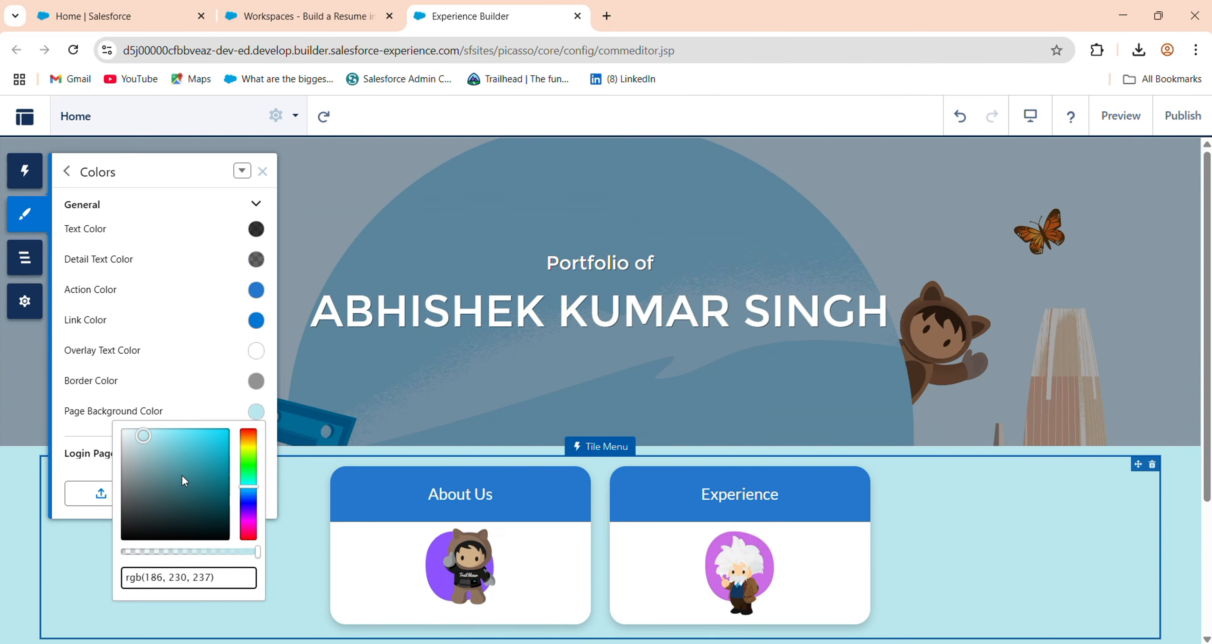
left_click(264, 171)
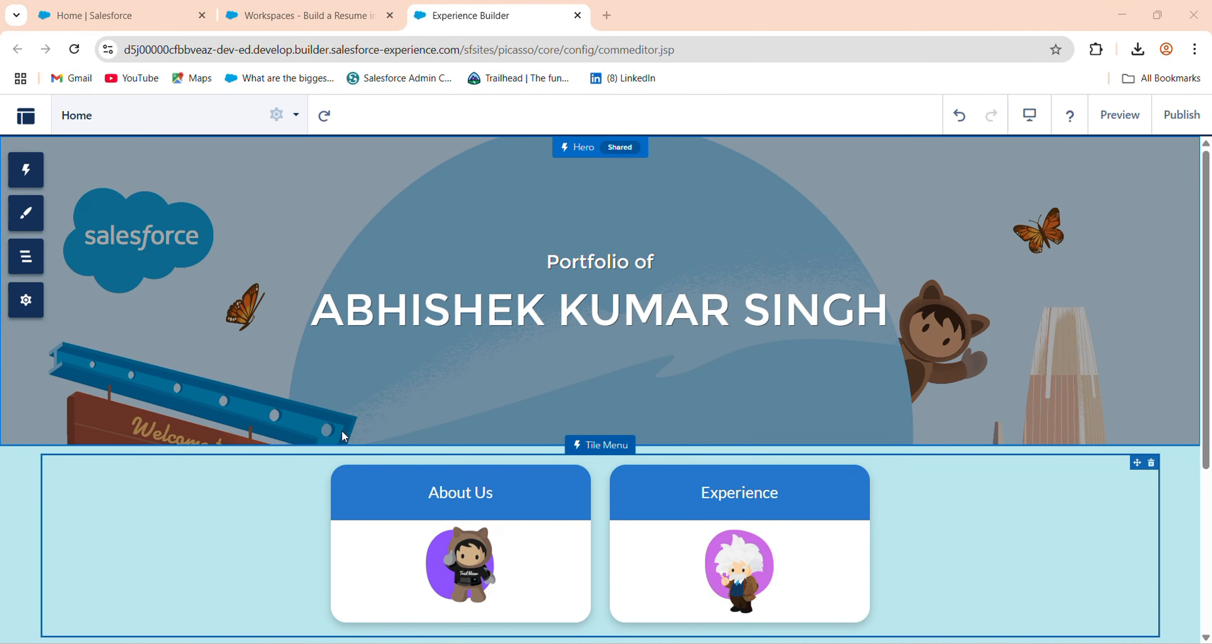
- Publish the site without a publication description and dismiss the publishing notice
left_click(1195, 113)
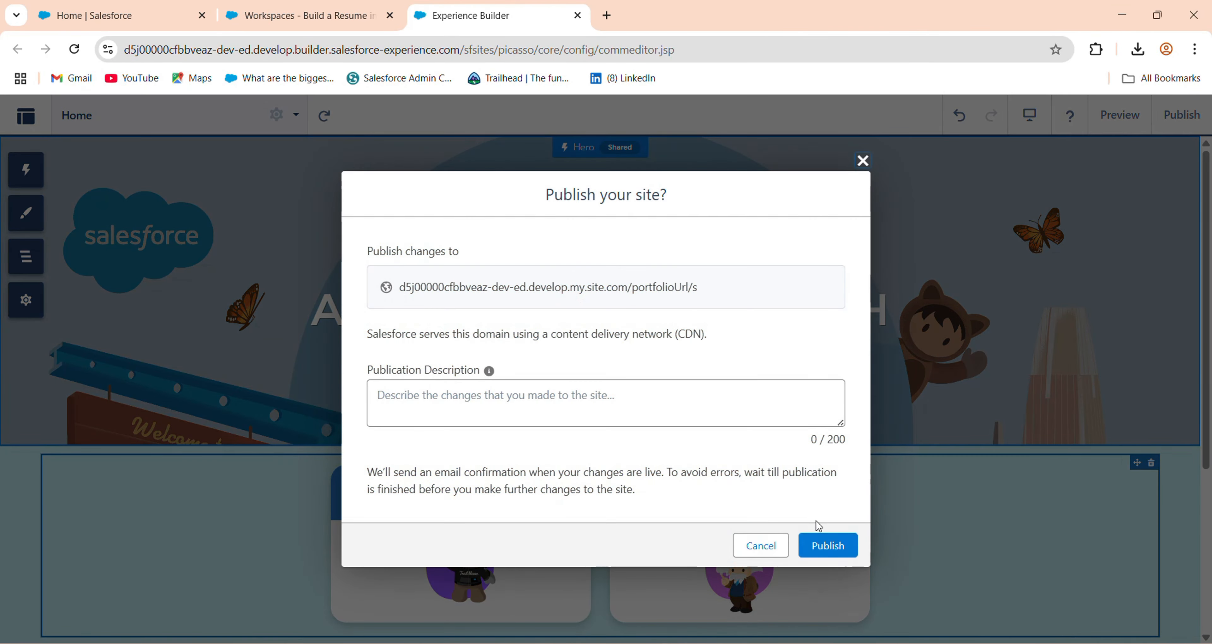
left_click(828, 546)
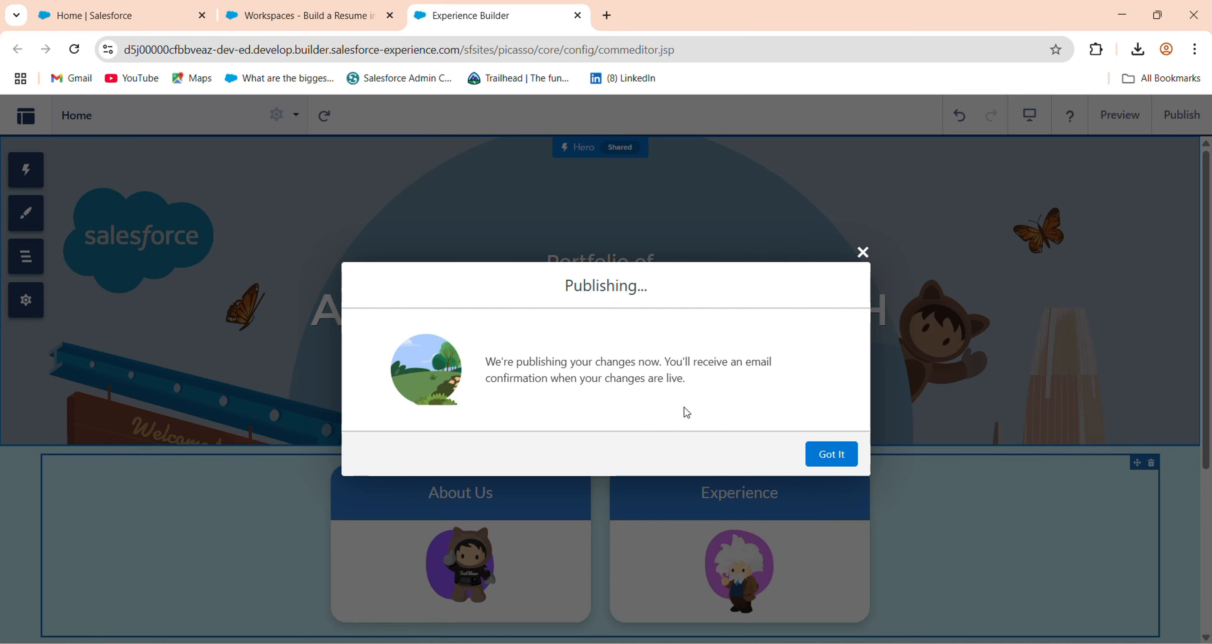
left_click(821, 455)
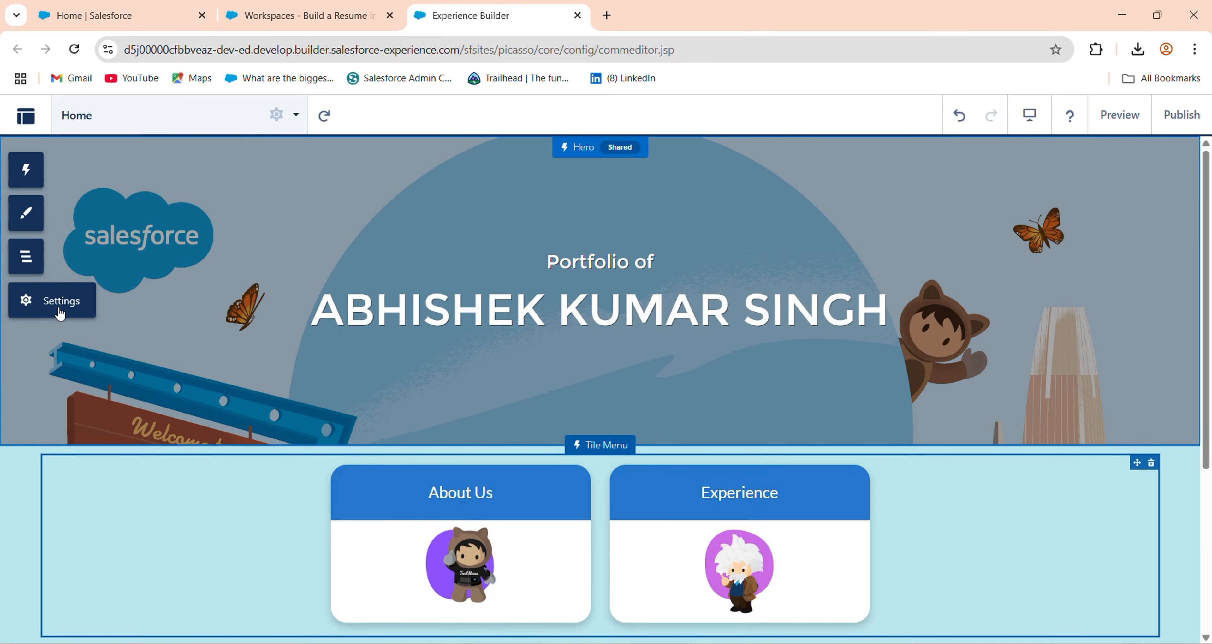
- Allow guest users to see and interact with the site without logging in, in the general site settings
left_click(59, 313)
left_click(186, 360)
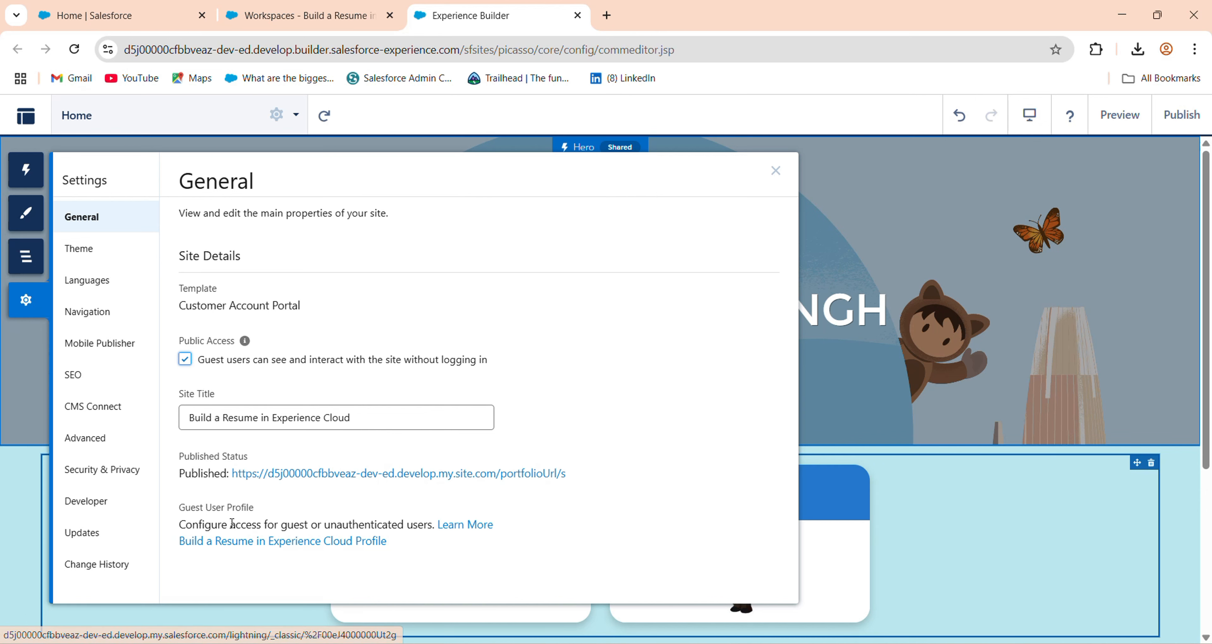
- Open the Build a Resume in Experience Cloud guest user profile for editing, review its object permissions, save it, and return to the Home page
left_click(238, 542)
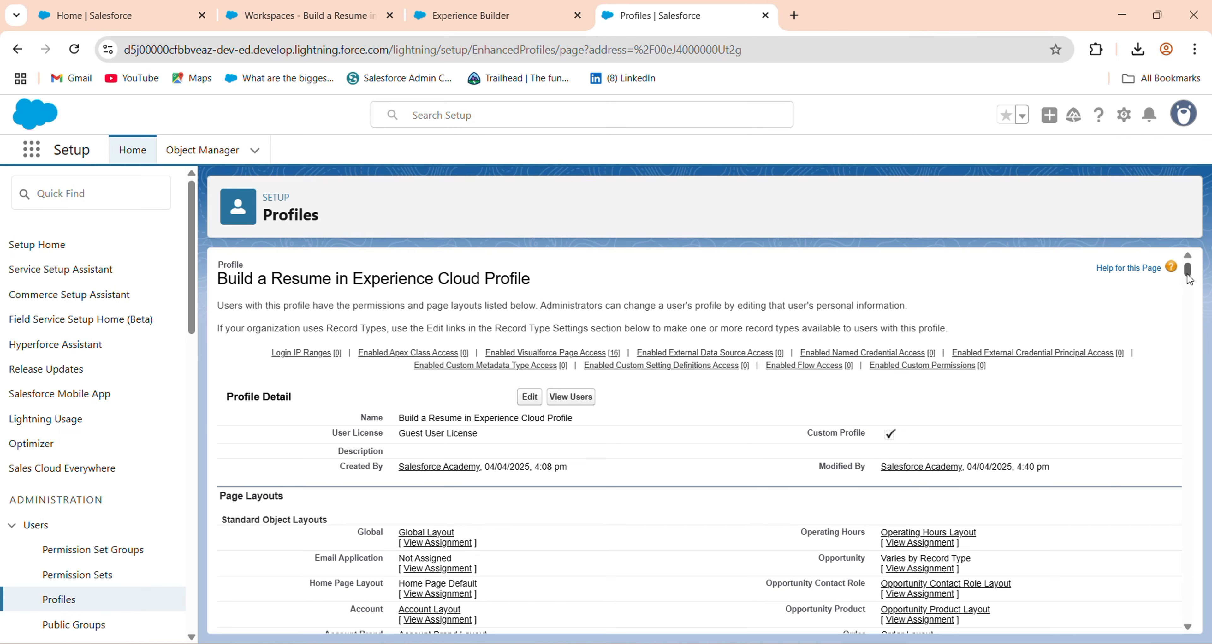
left_click(528, 397)
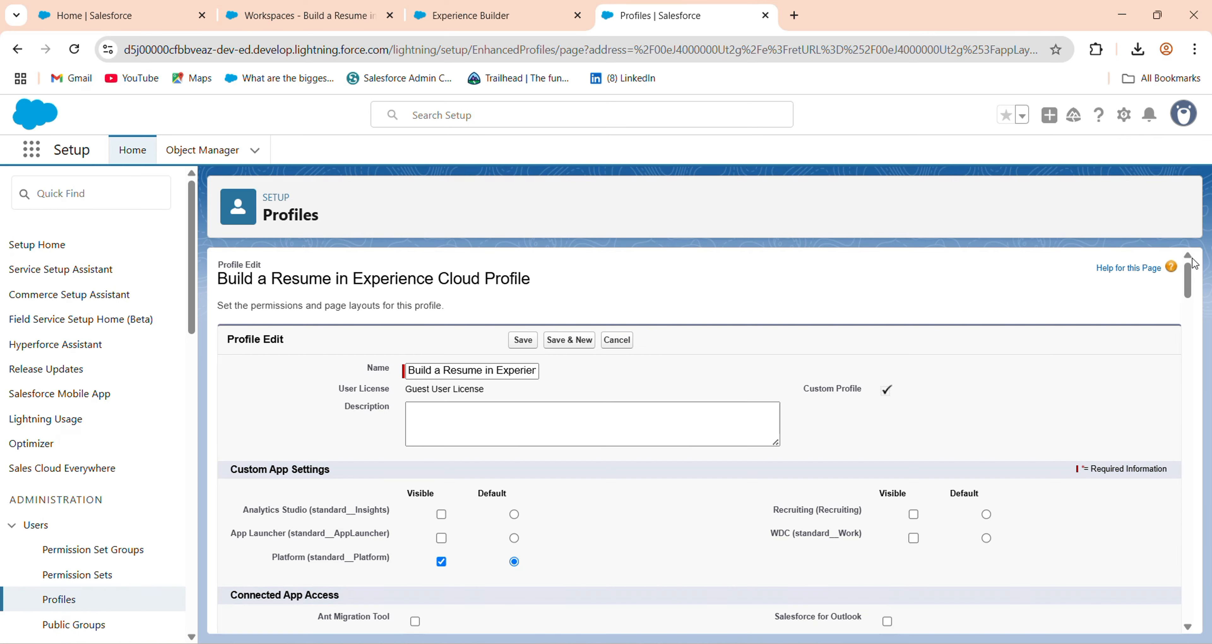
left_click_drag(1188, 269, 1191, 551)
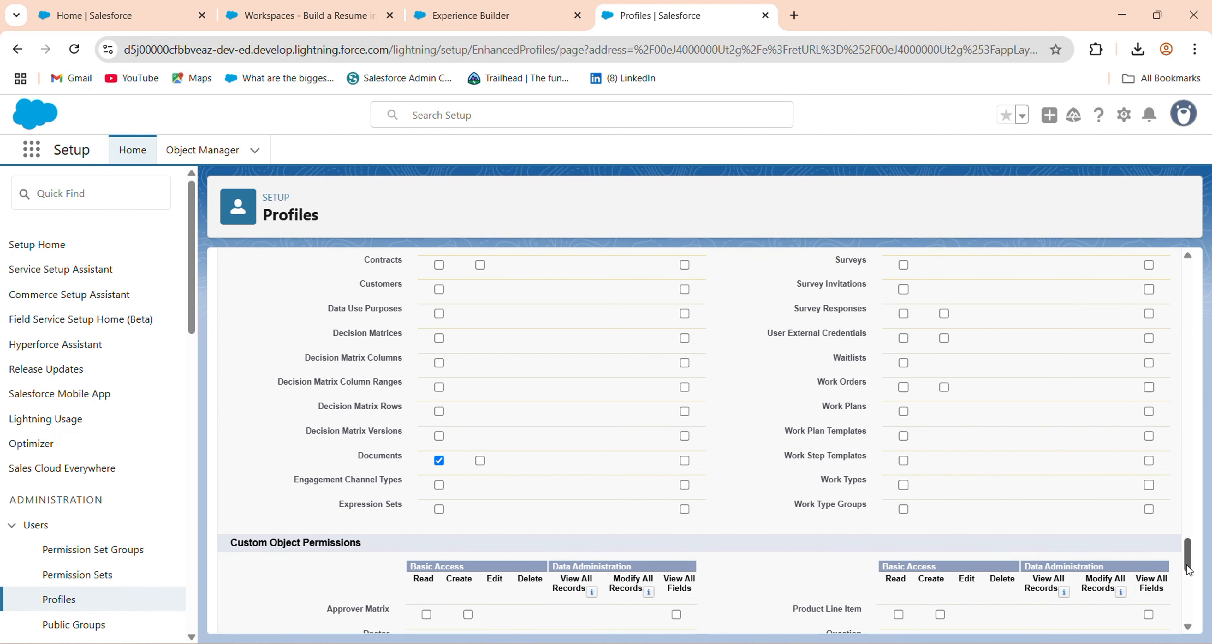
left_click_drag(1189, 569, 959, 294)
left_click(520, 346)
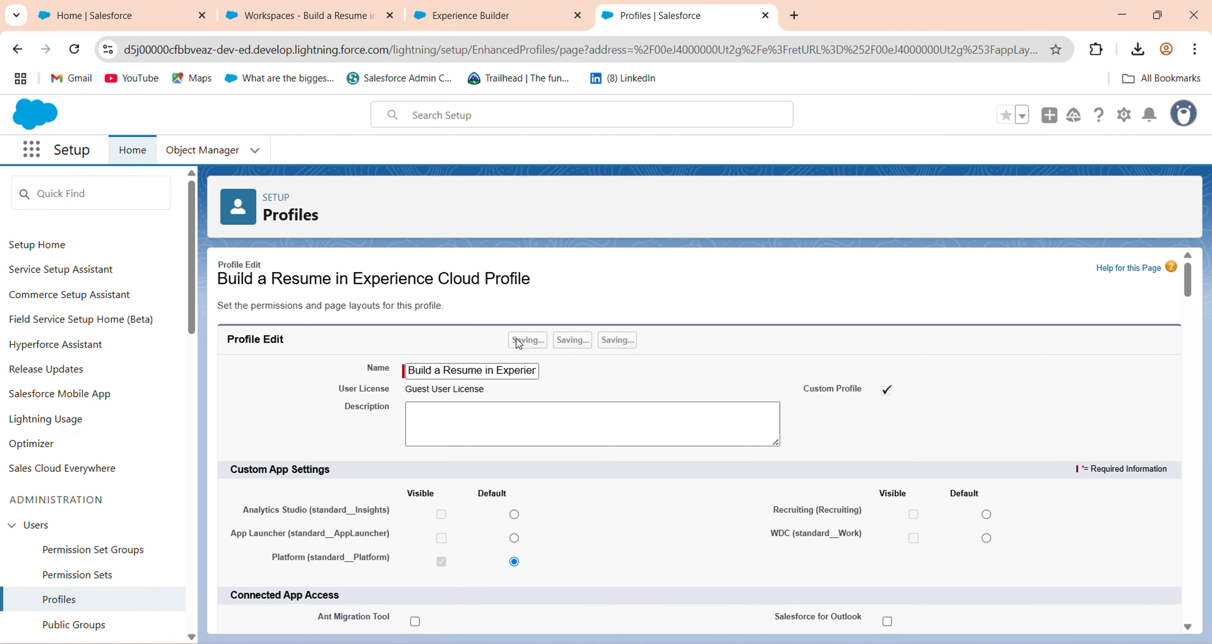
left_click(766, 16)
left_click(776, 171)
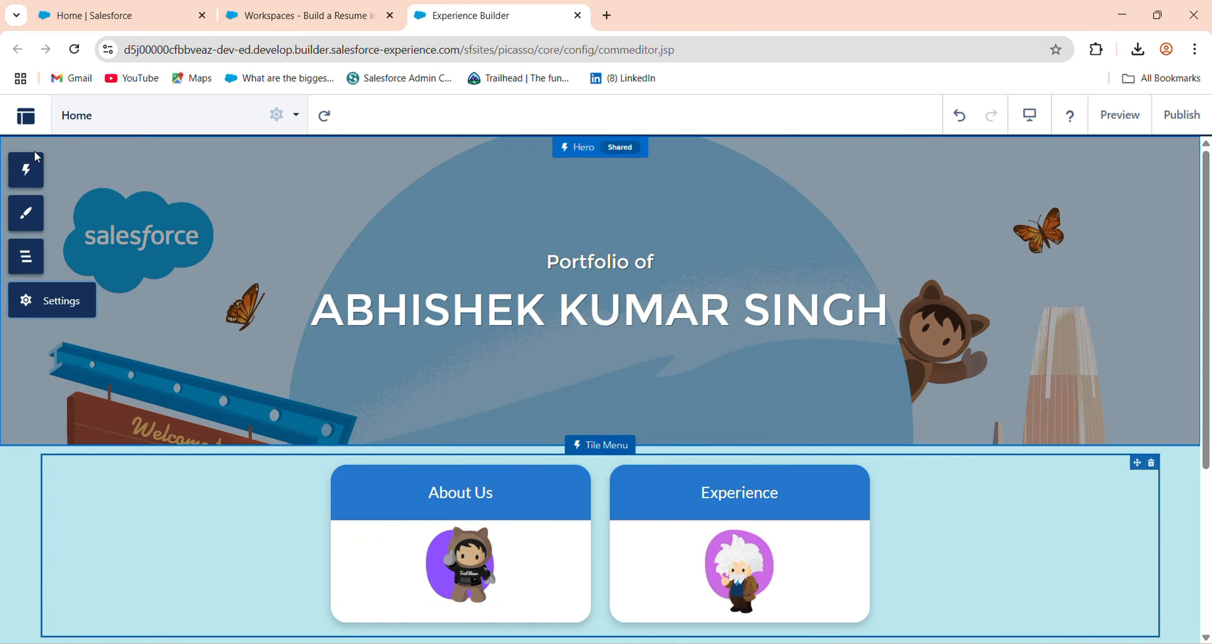
- Republish the site following the public access change and dismiss the publishing notice
left_click(26, 124)
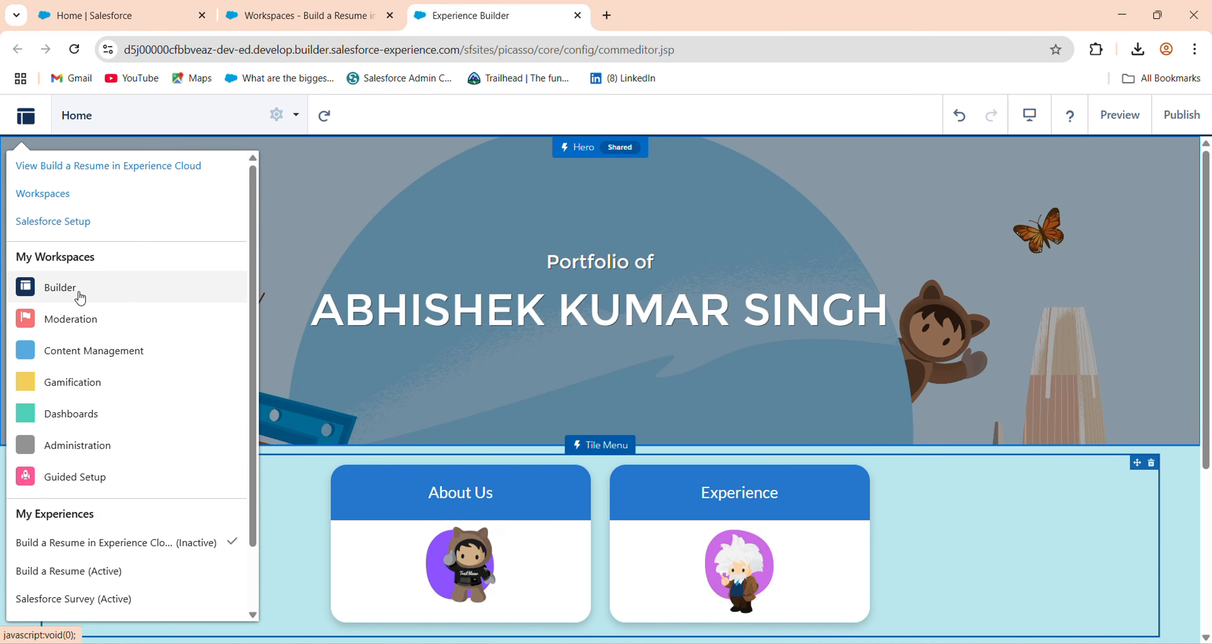
left_click(1182, 115)
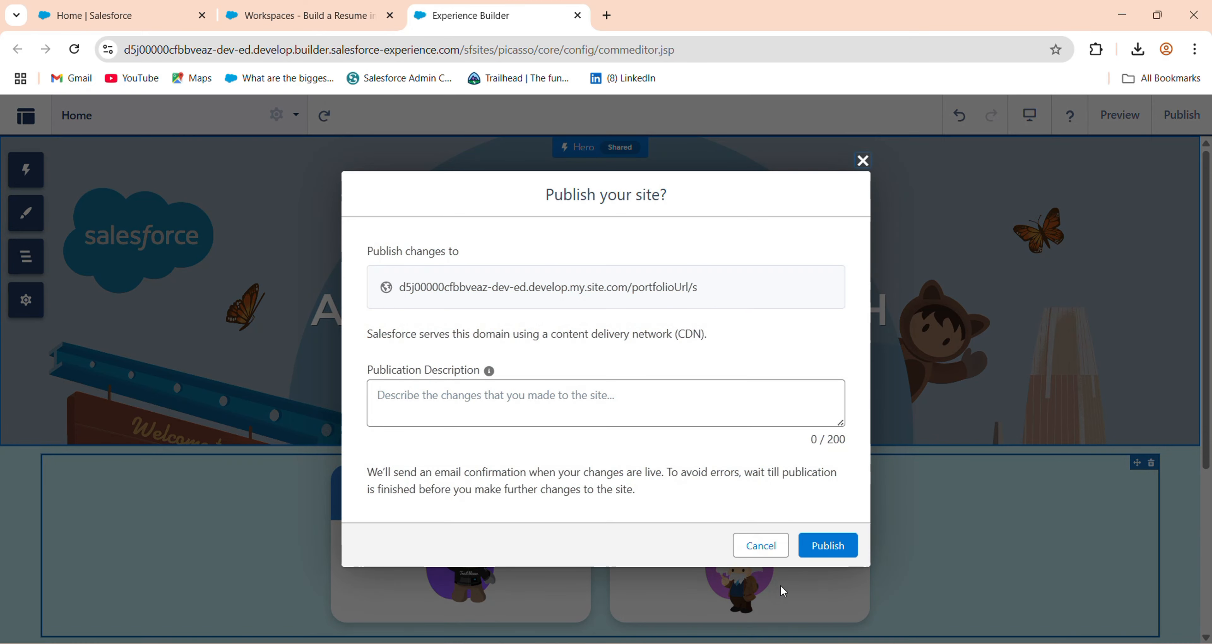
left_click(821, 548)
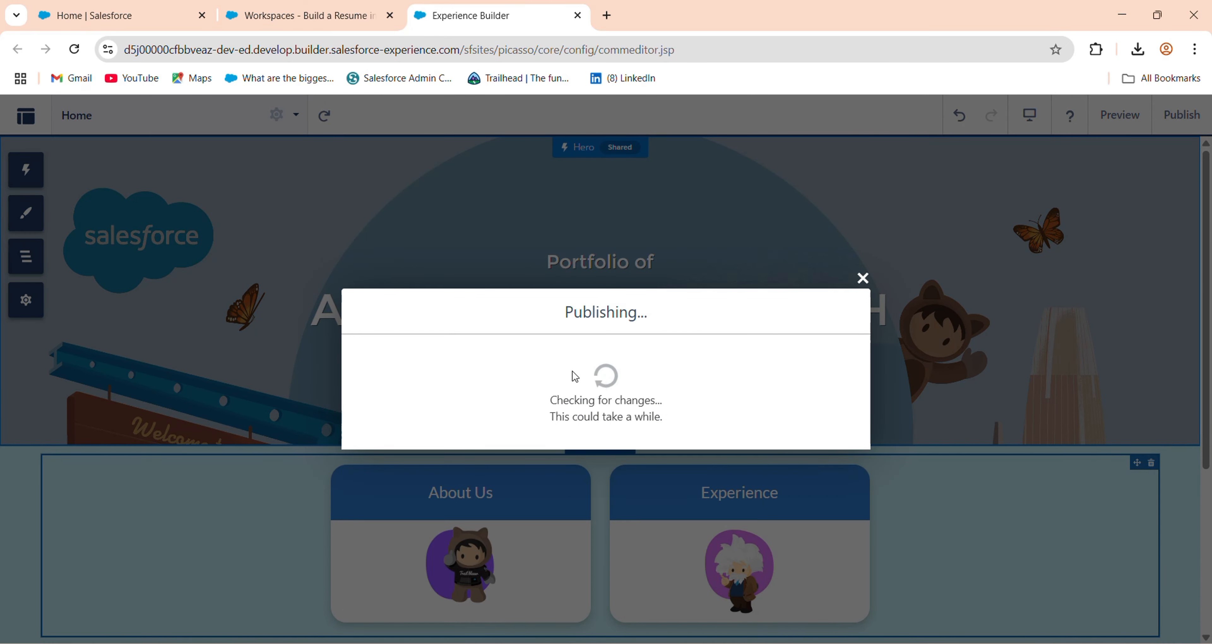
left_click(832, 454)
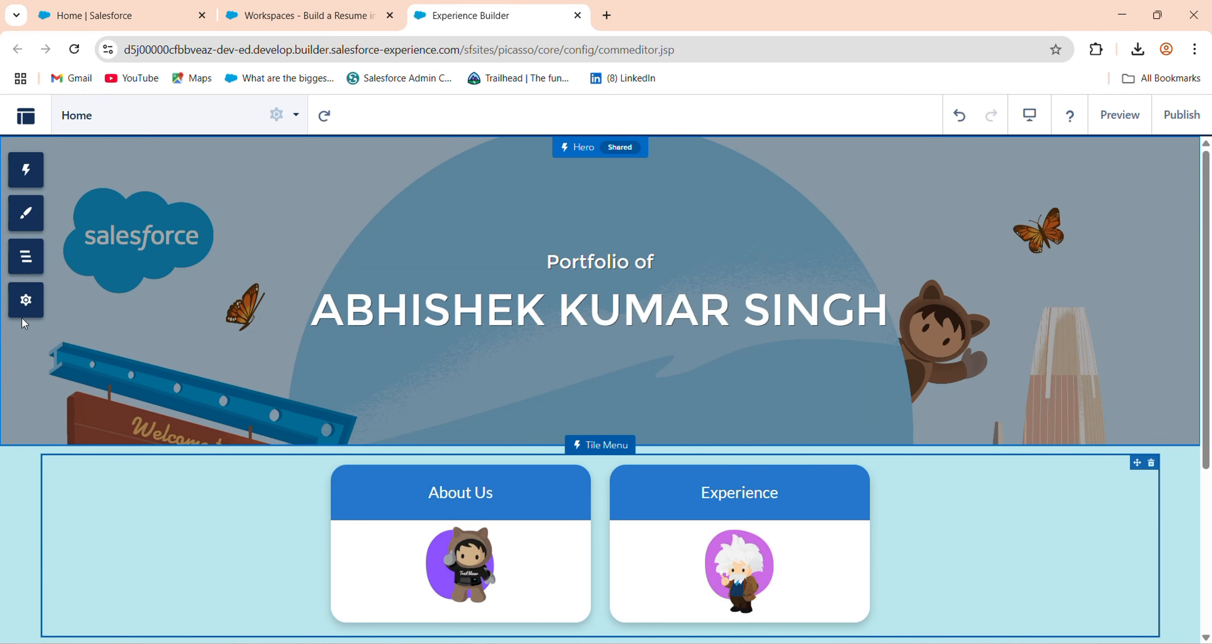
- Recheck the site's general settings, then activate the site from its Administration workspace and confirm bringing it online
left_click(25, 300)
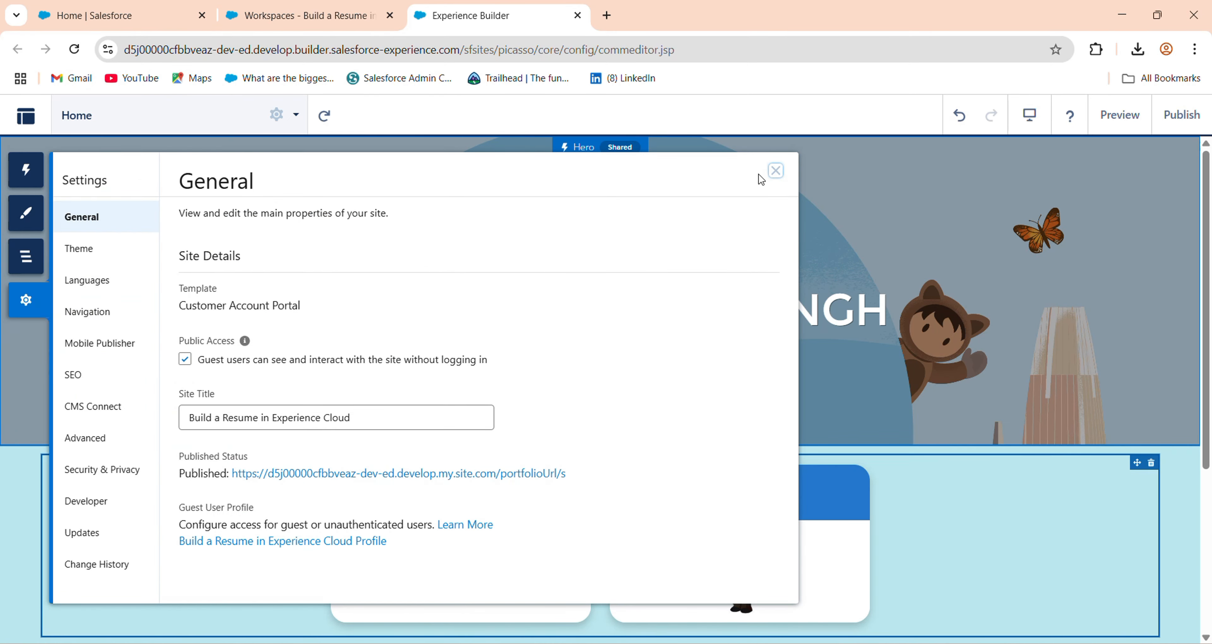
left_click(775, 171)
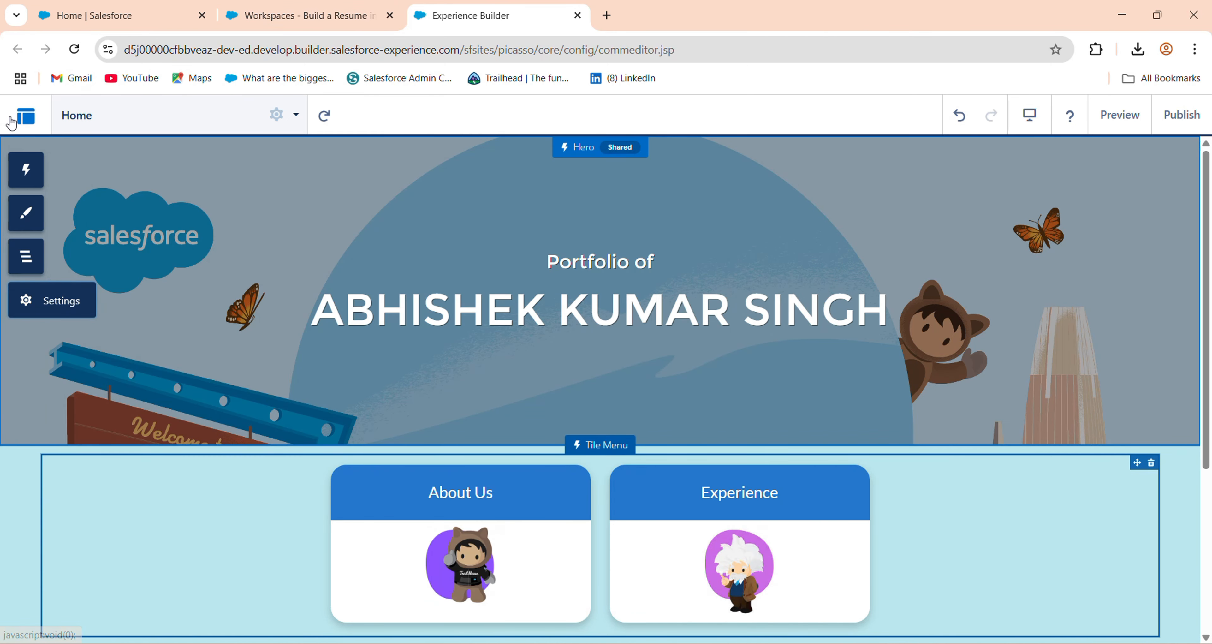
left_click(24, 117)
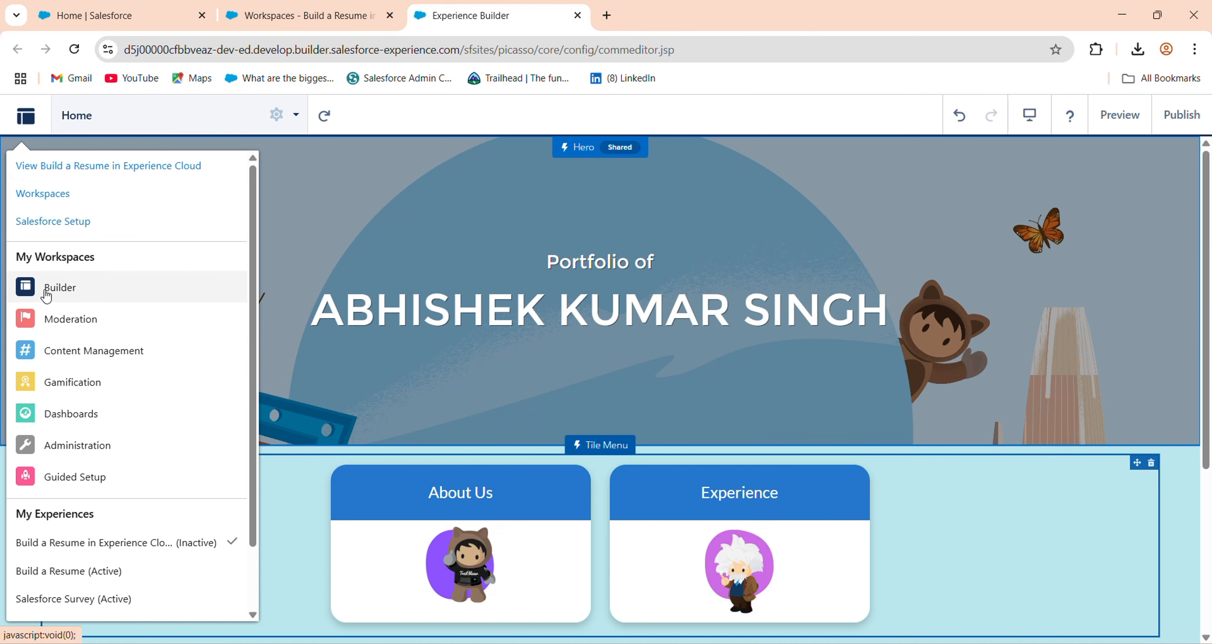
left_click(57, 453)
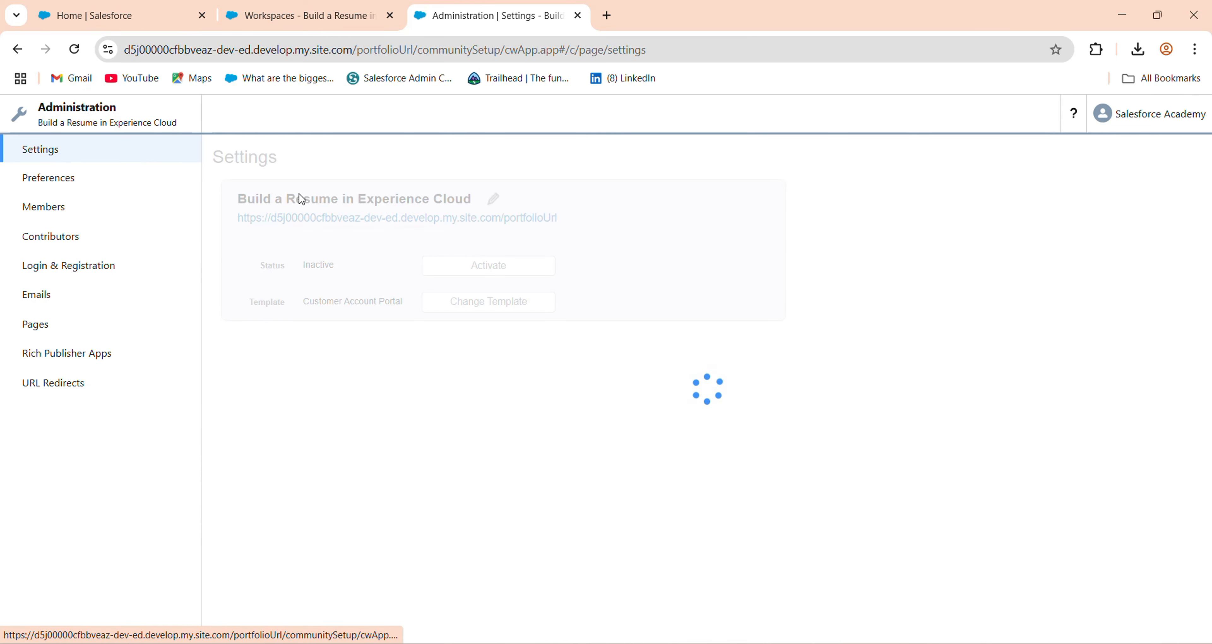
left_click(454, 277)
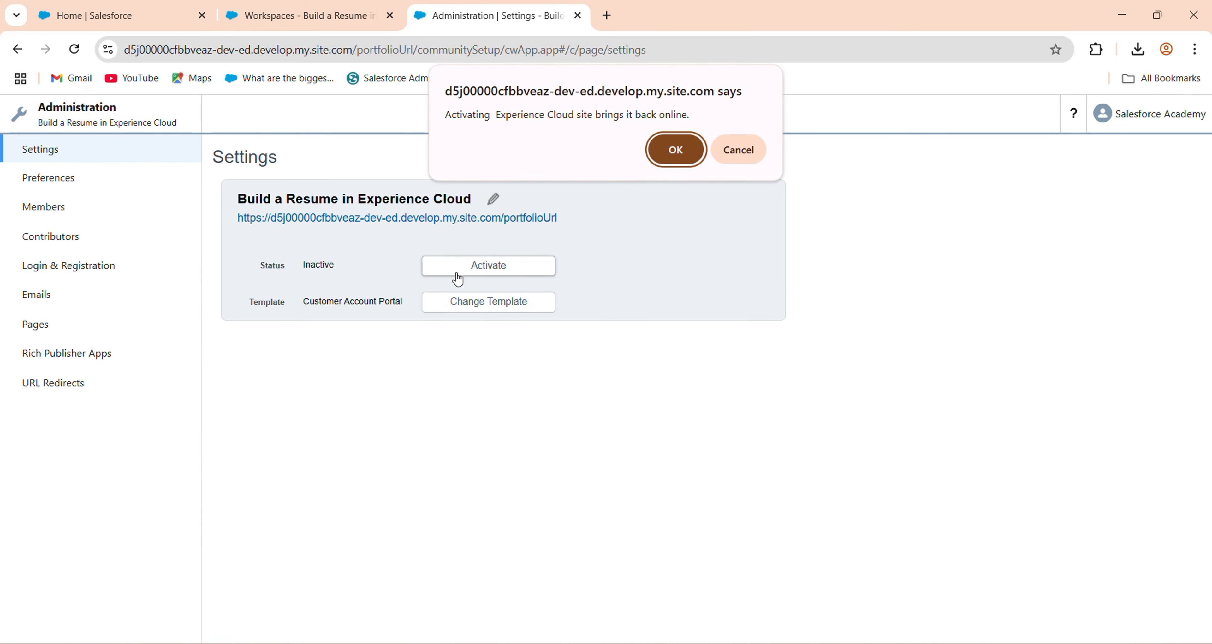
left_click(686, 150)
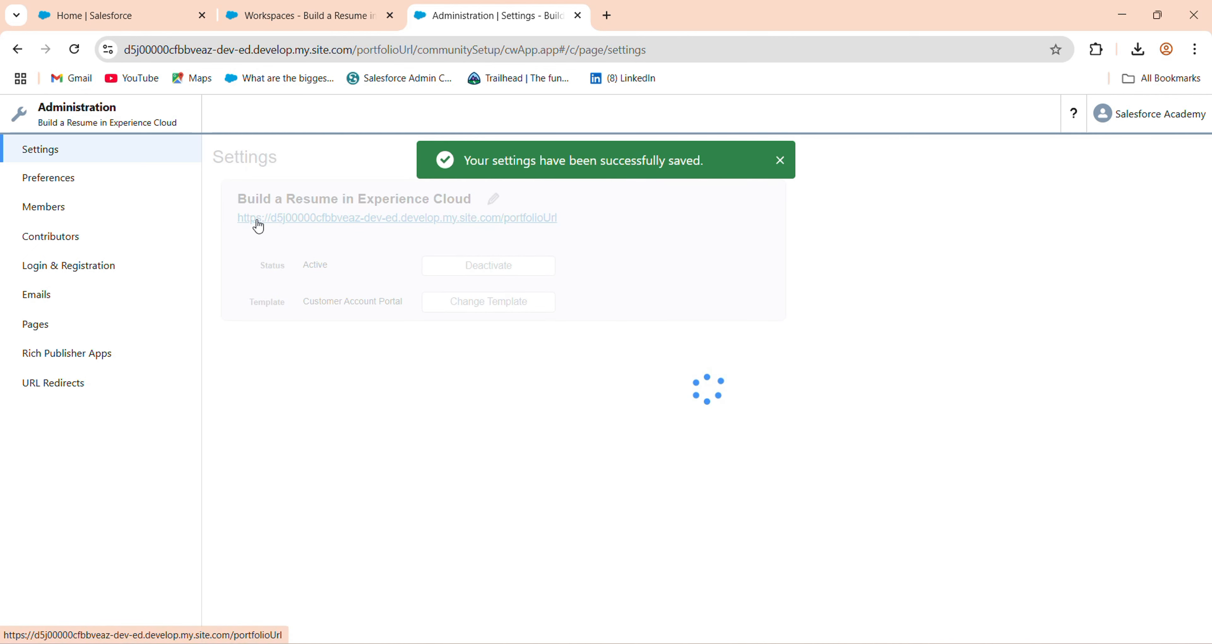
- Copy the link address of the activated site from its Administration settings and open a new browser window
right_click(531, 218)
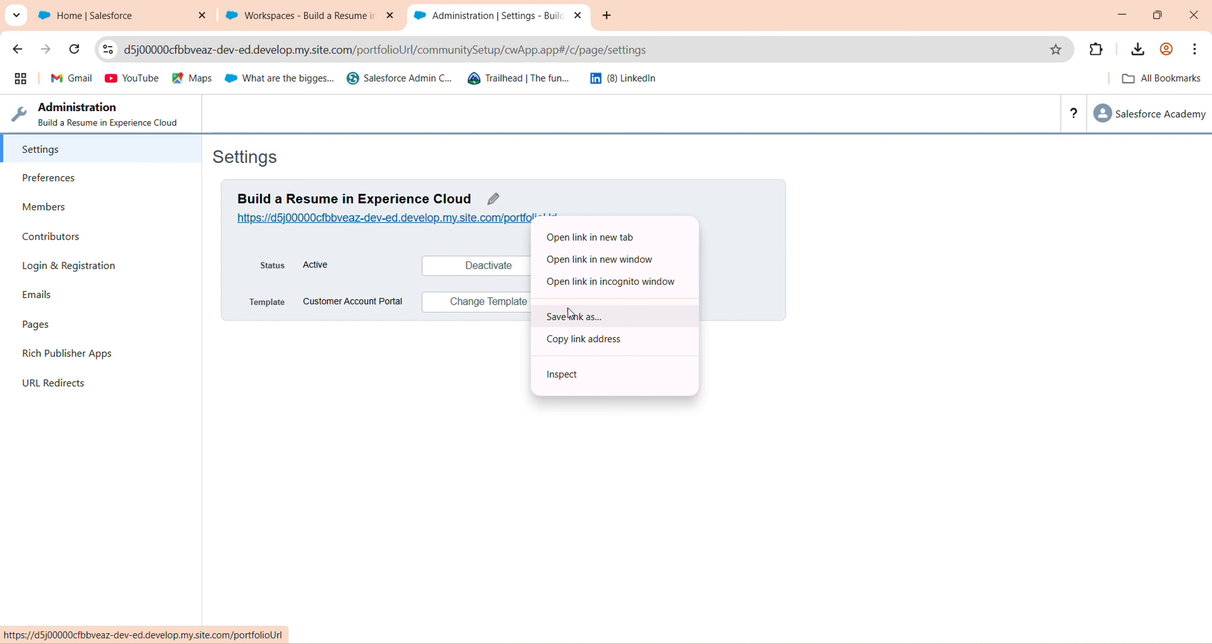
left_click(565, 339)
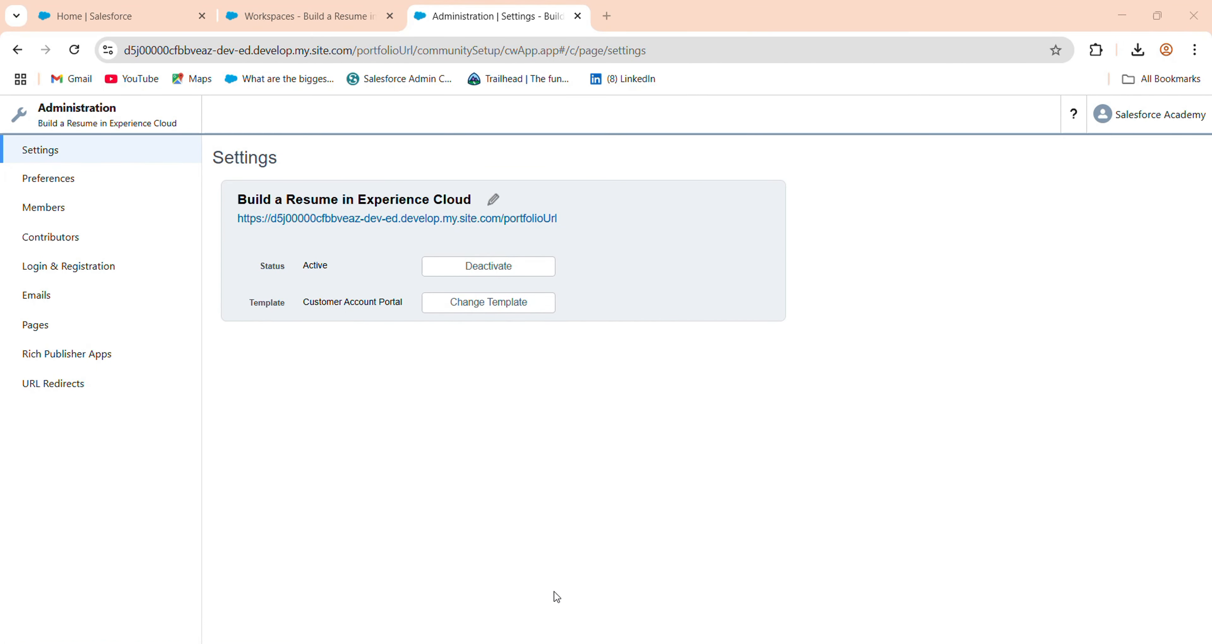
key("ctrl+n")
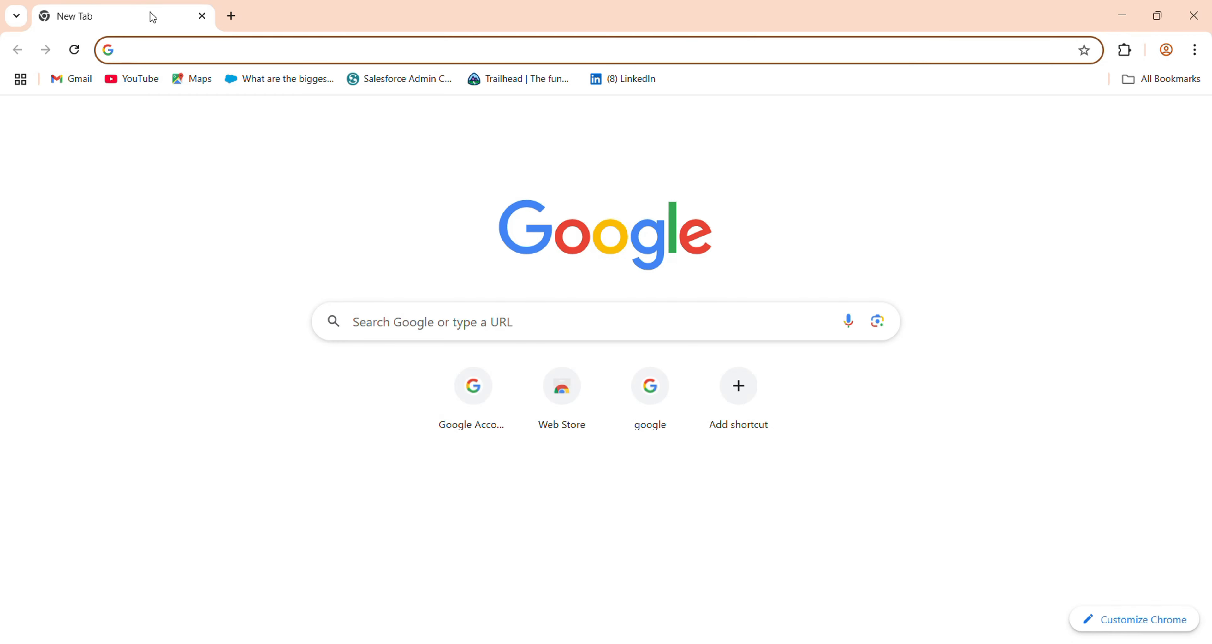
left_click(188, 42)
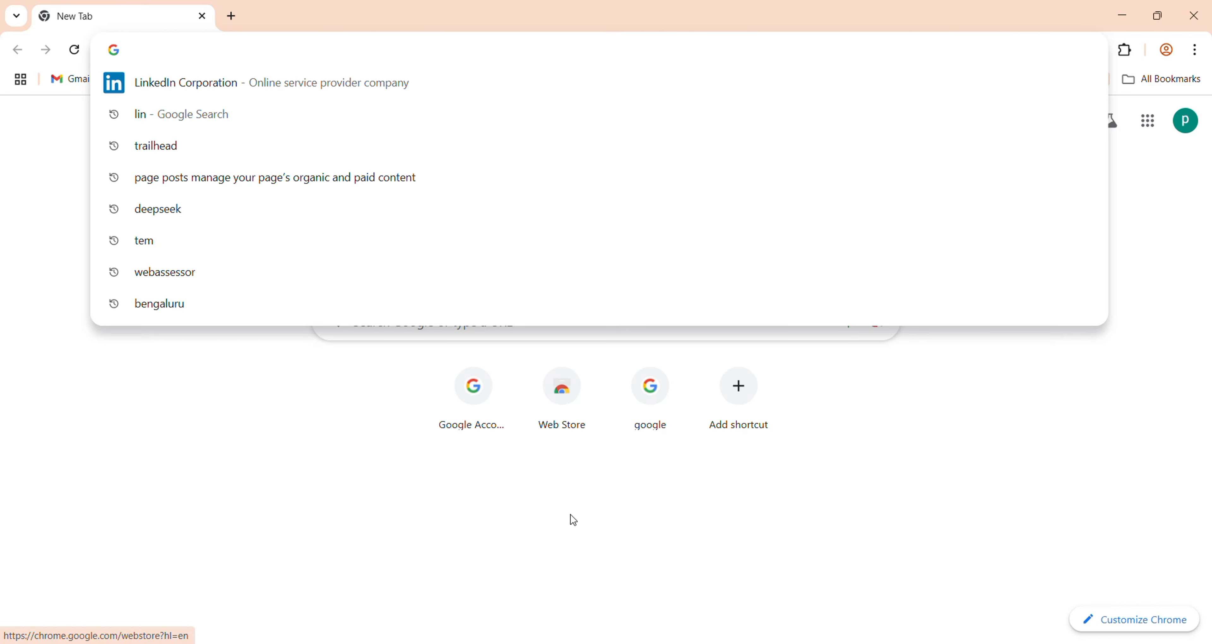
mouse_move(824, 640)
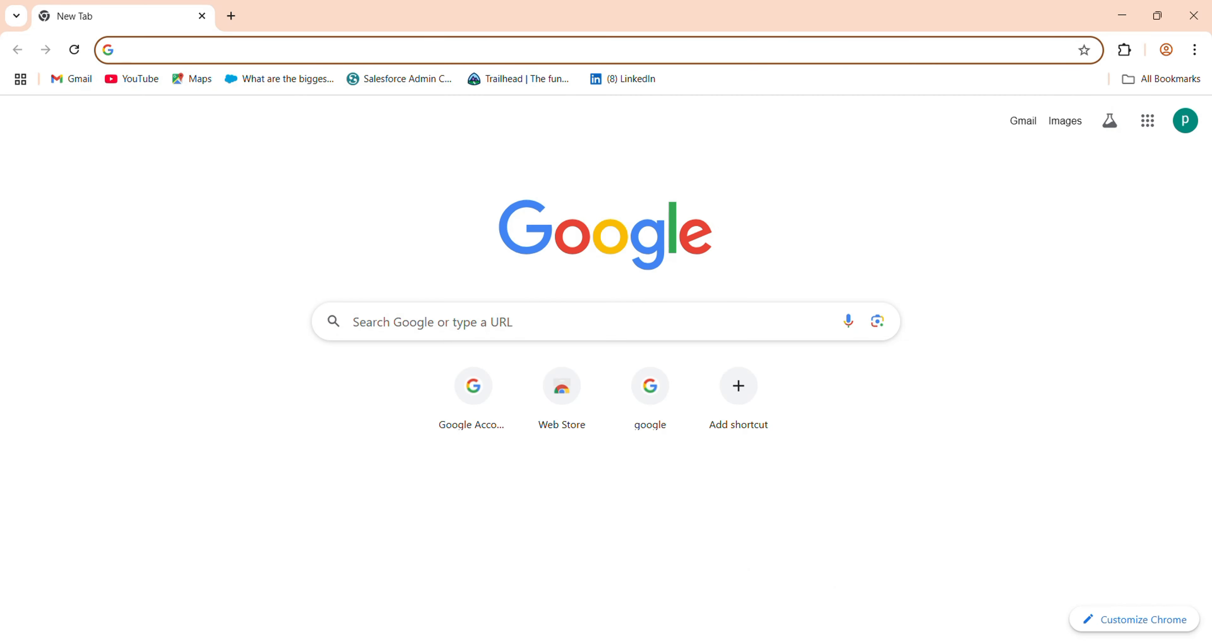
- Select and copy the portfolioUrl site address in the Administration settings, then load it in the new browser window
left_click(736, 582)
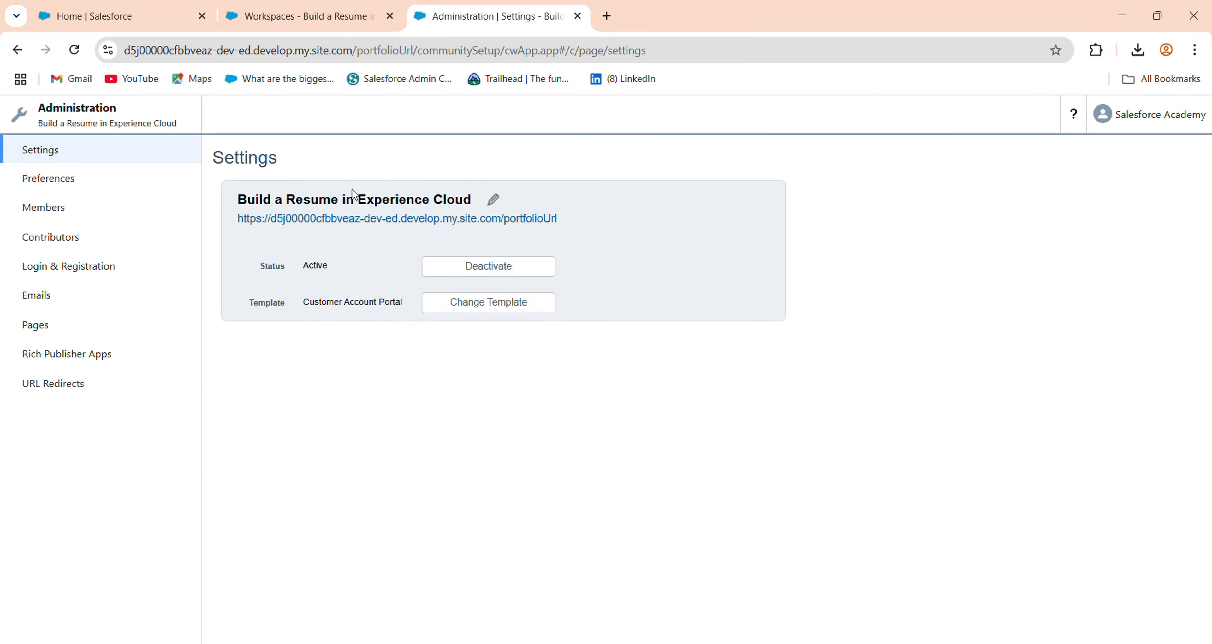
right_click(407, 219)
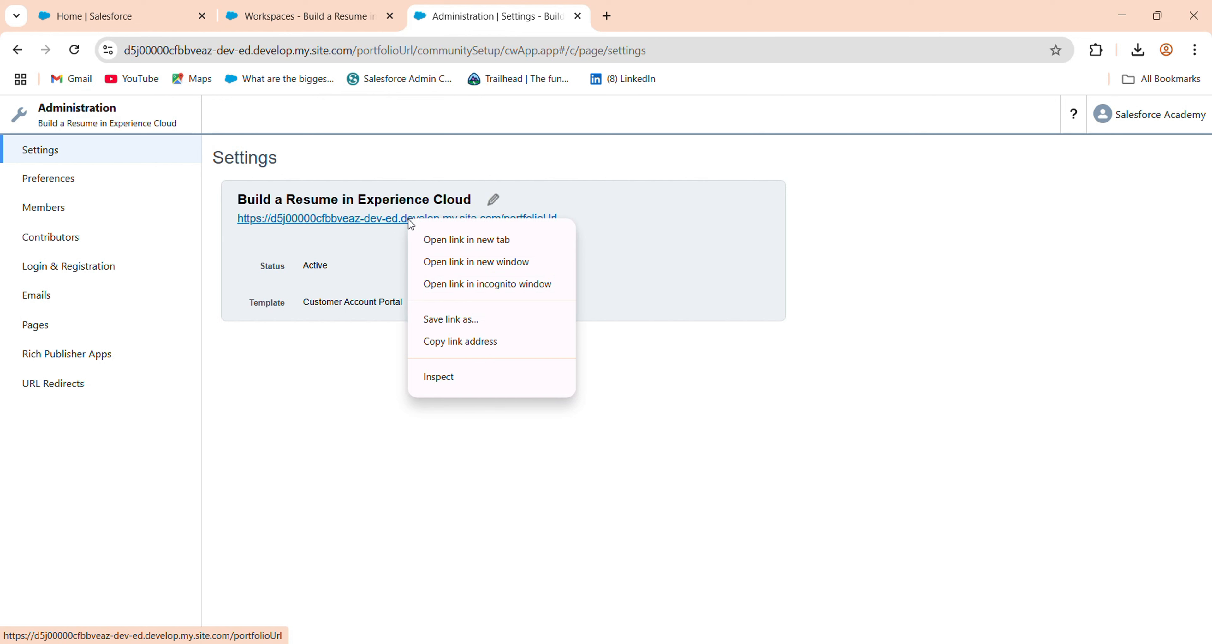
left_click(645, 216)
left_click_drag(600, 219, 227, 220)
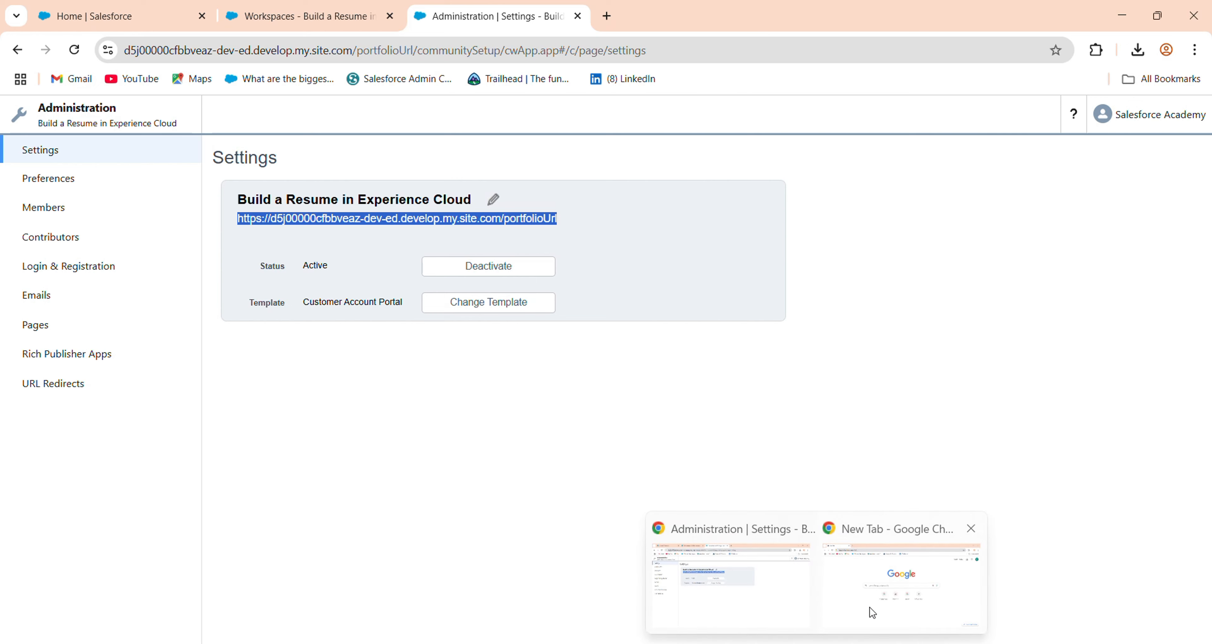
left_click(871, 611)
key("ctrl+v")
key("Return")
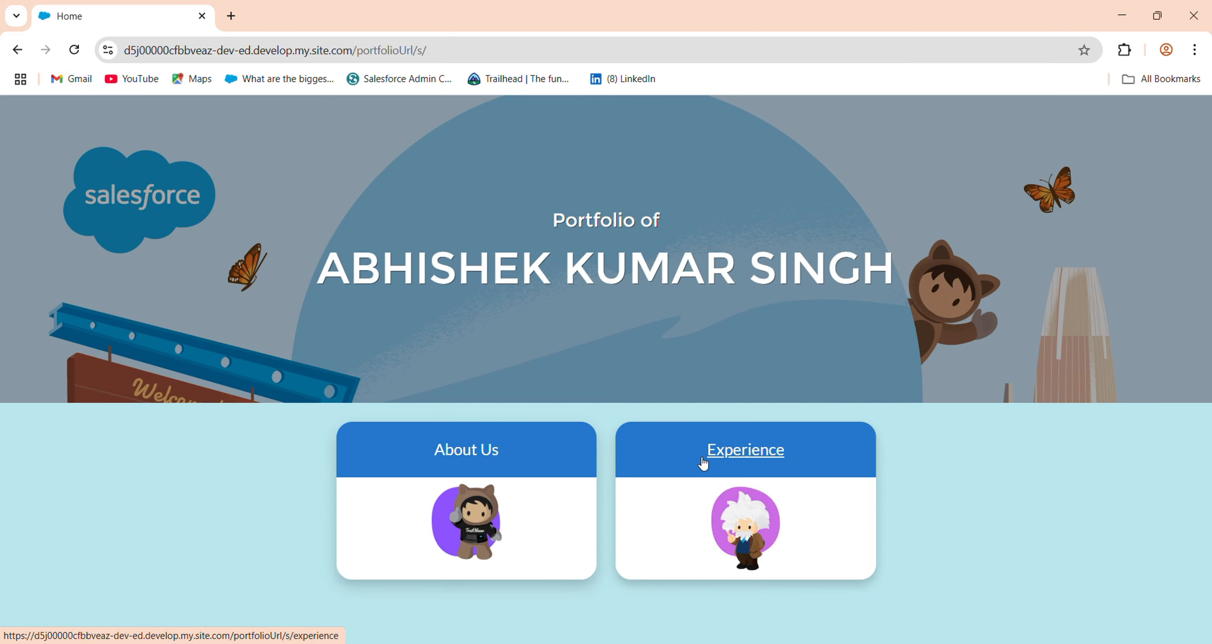
- Check the public site's About Us and Experience pages through their home page tiles, then return to the Administration settings window
left_click(447, 453)
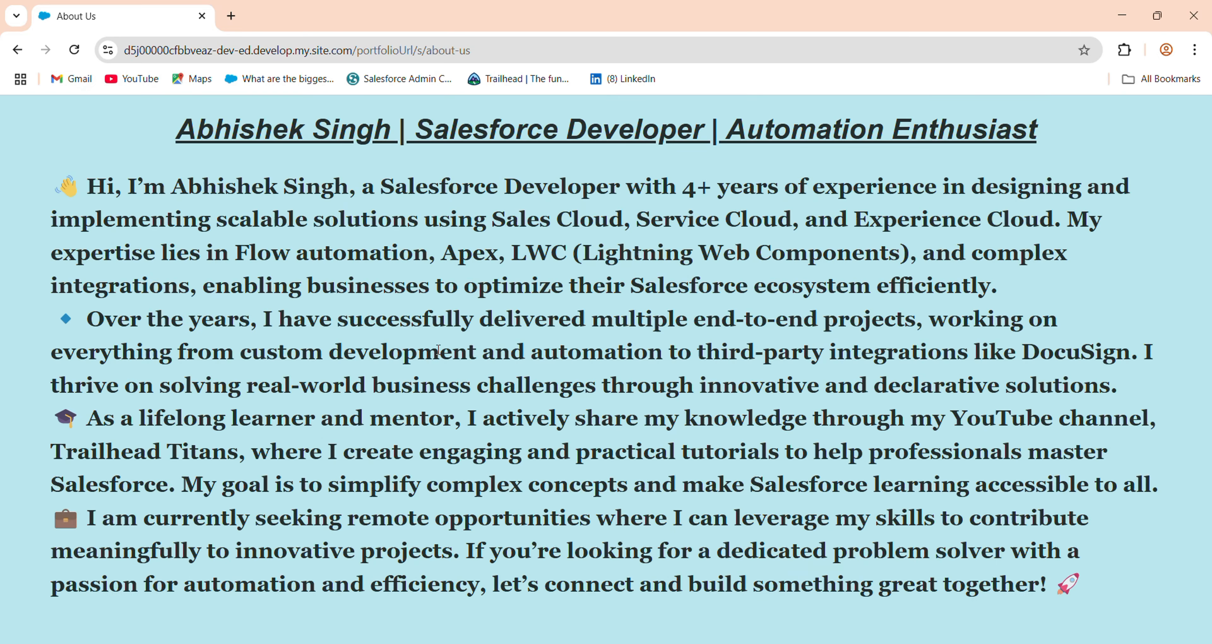
left_click(18, 50)
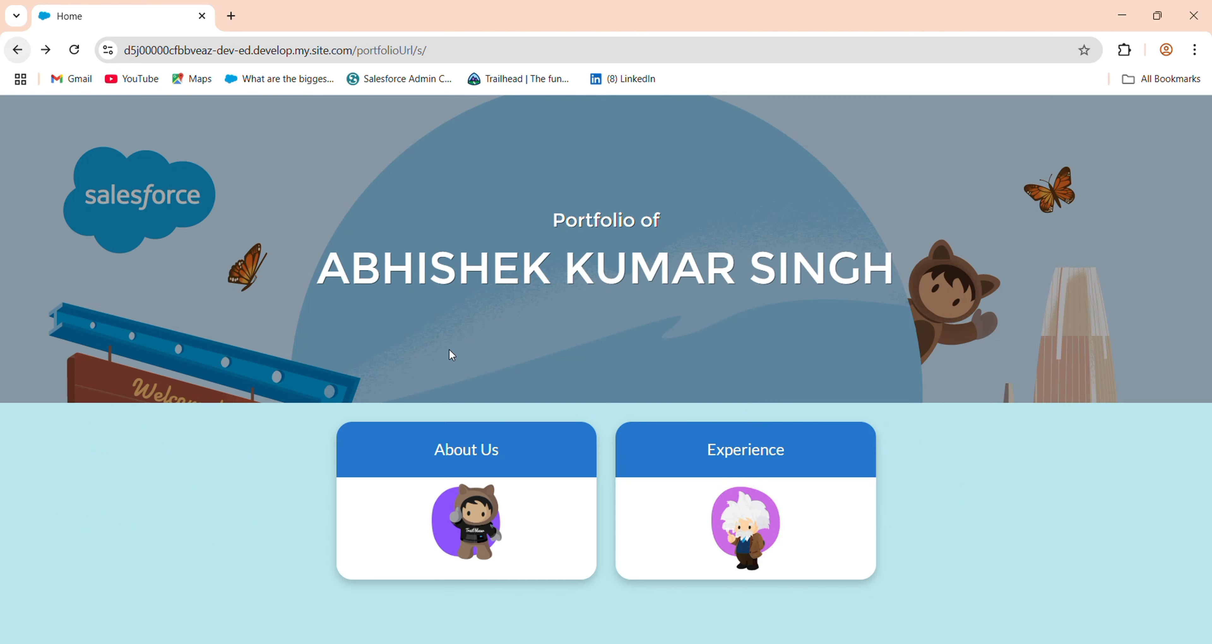
left_click(743, 468)
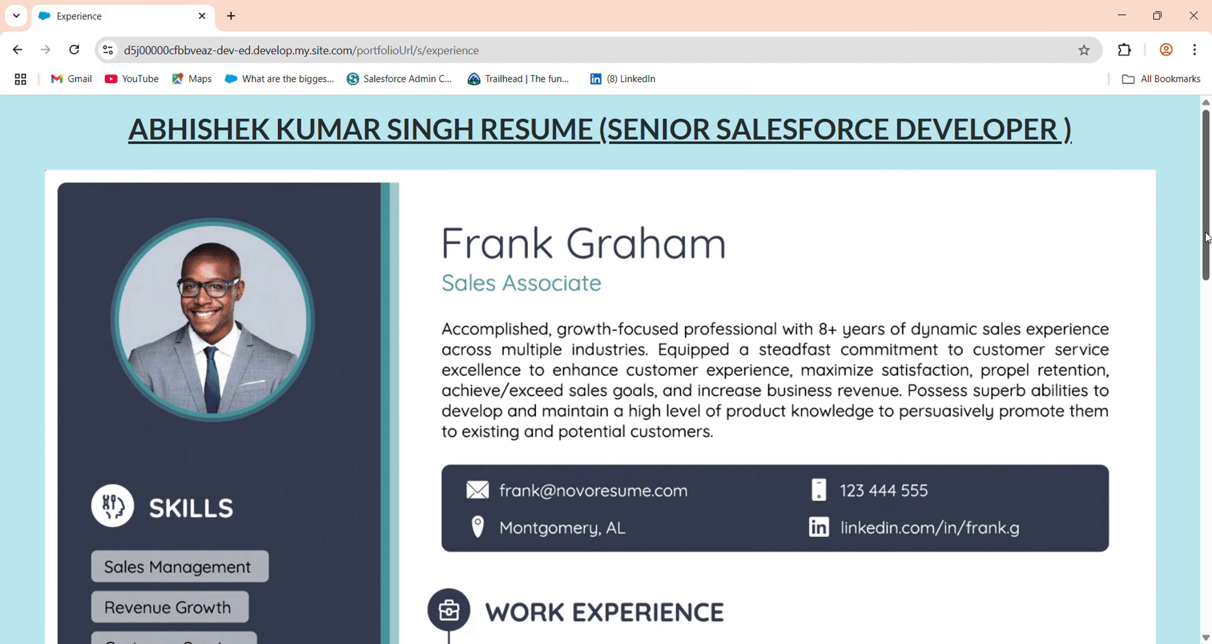
mouse_move(1208, 237)
left_mouse_down()
mouse_move(1207, 574)
mouse_move(1207, 226)
left_mouse_up()
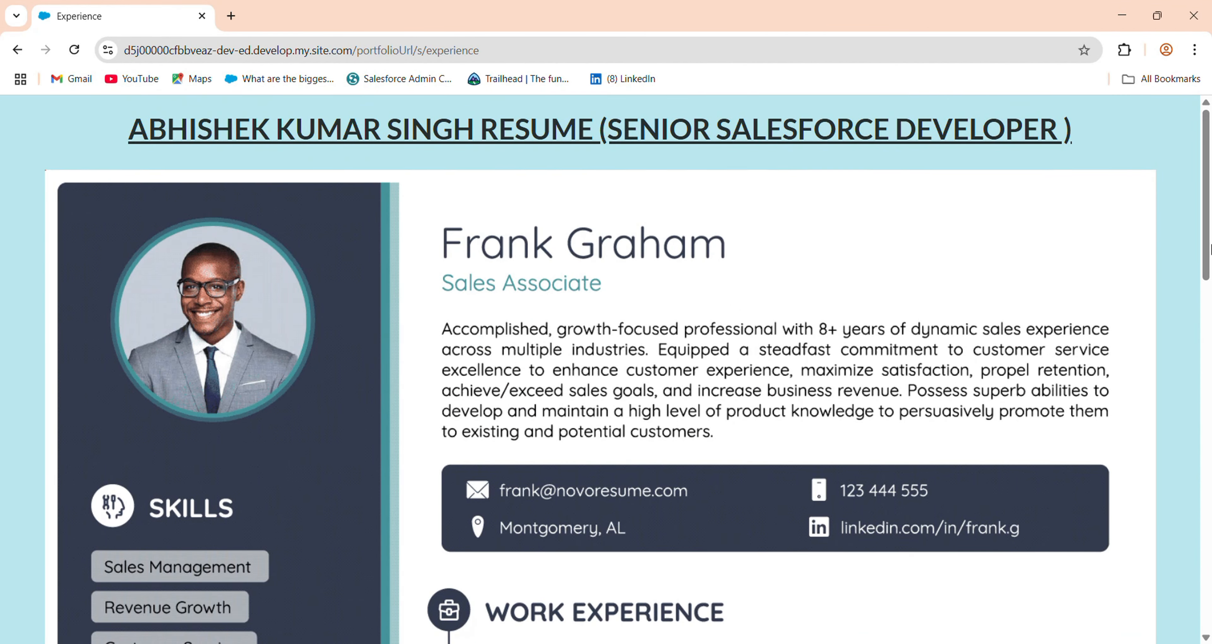
left_click_drag(1209, 239, 1179, 169)
left_click(17, 50)
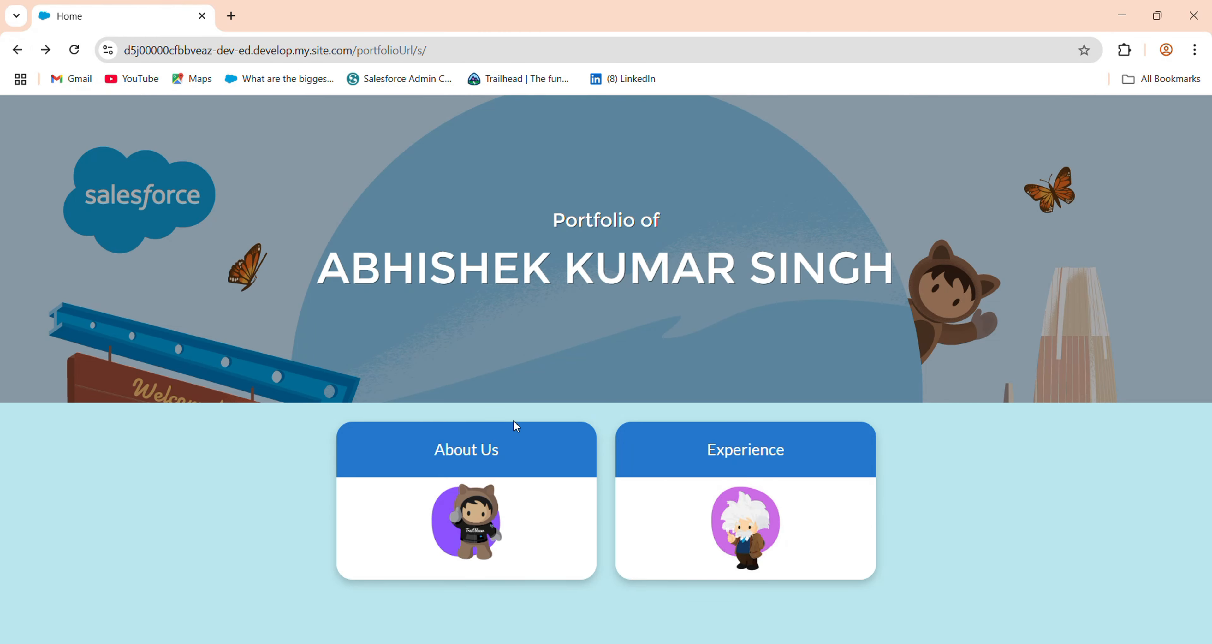
left_click(474, 49)
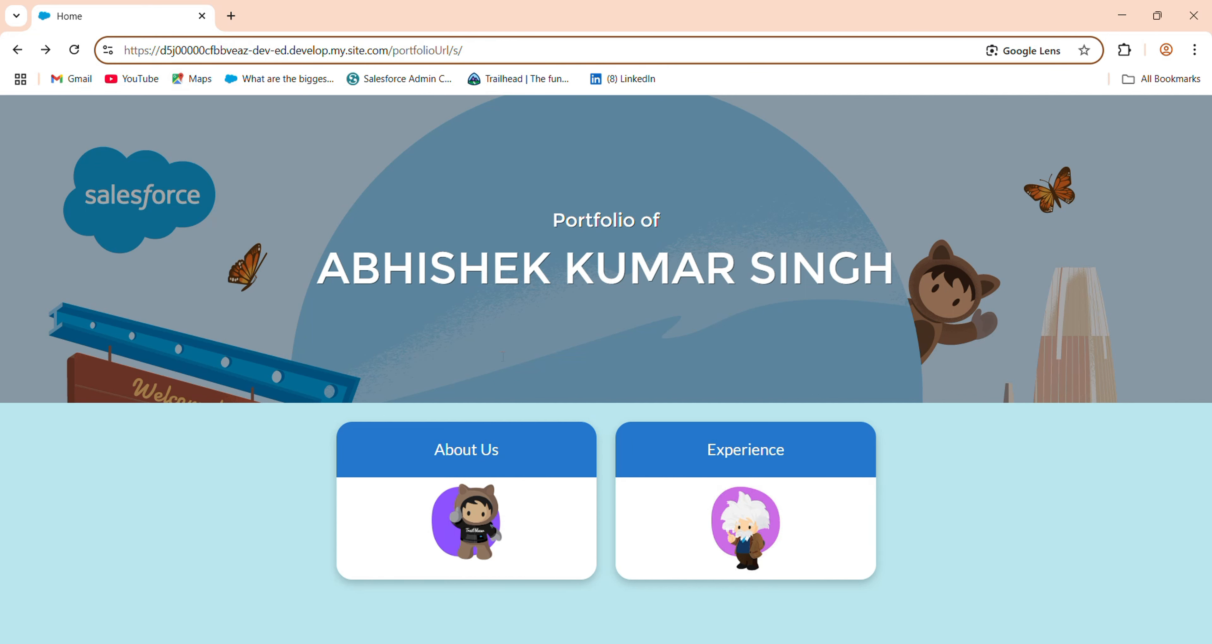
left_click(741, 583)
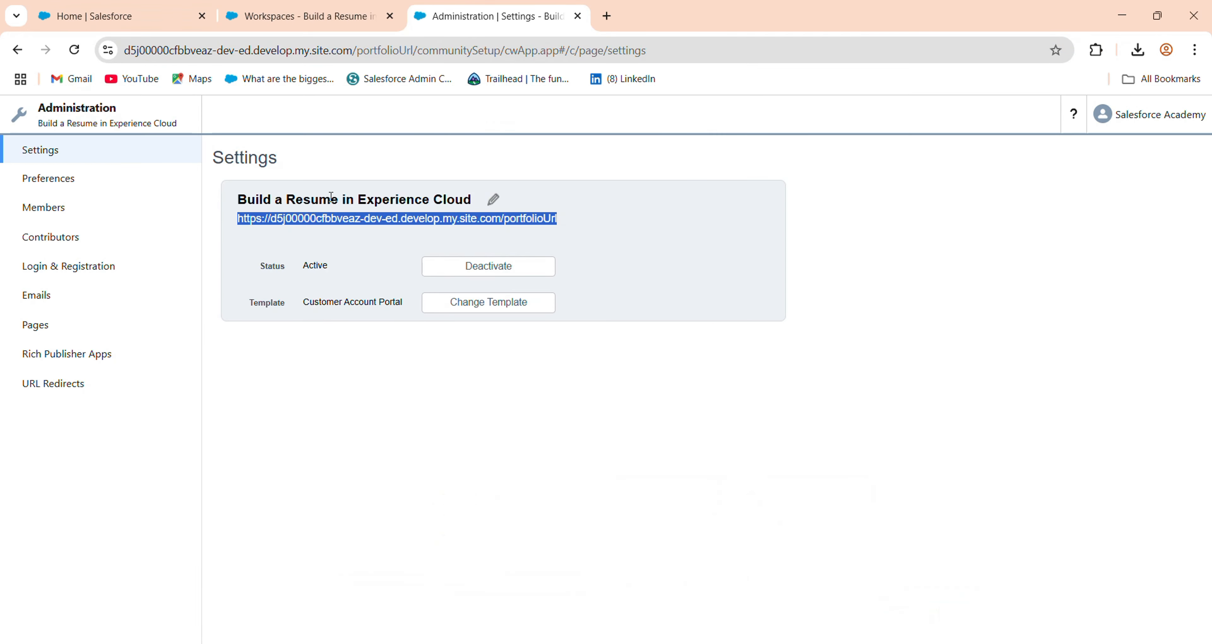